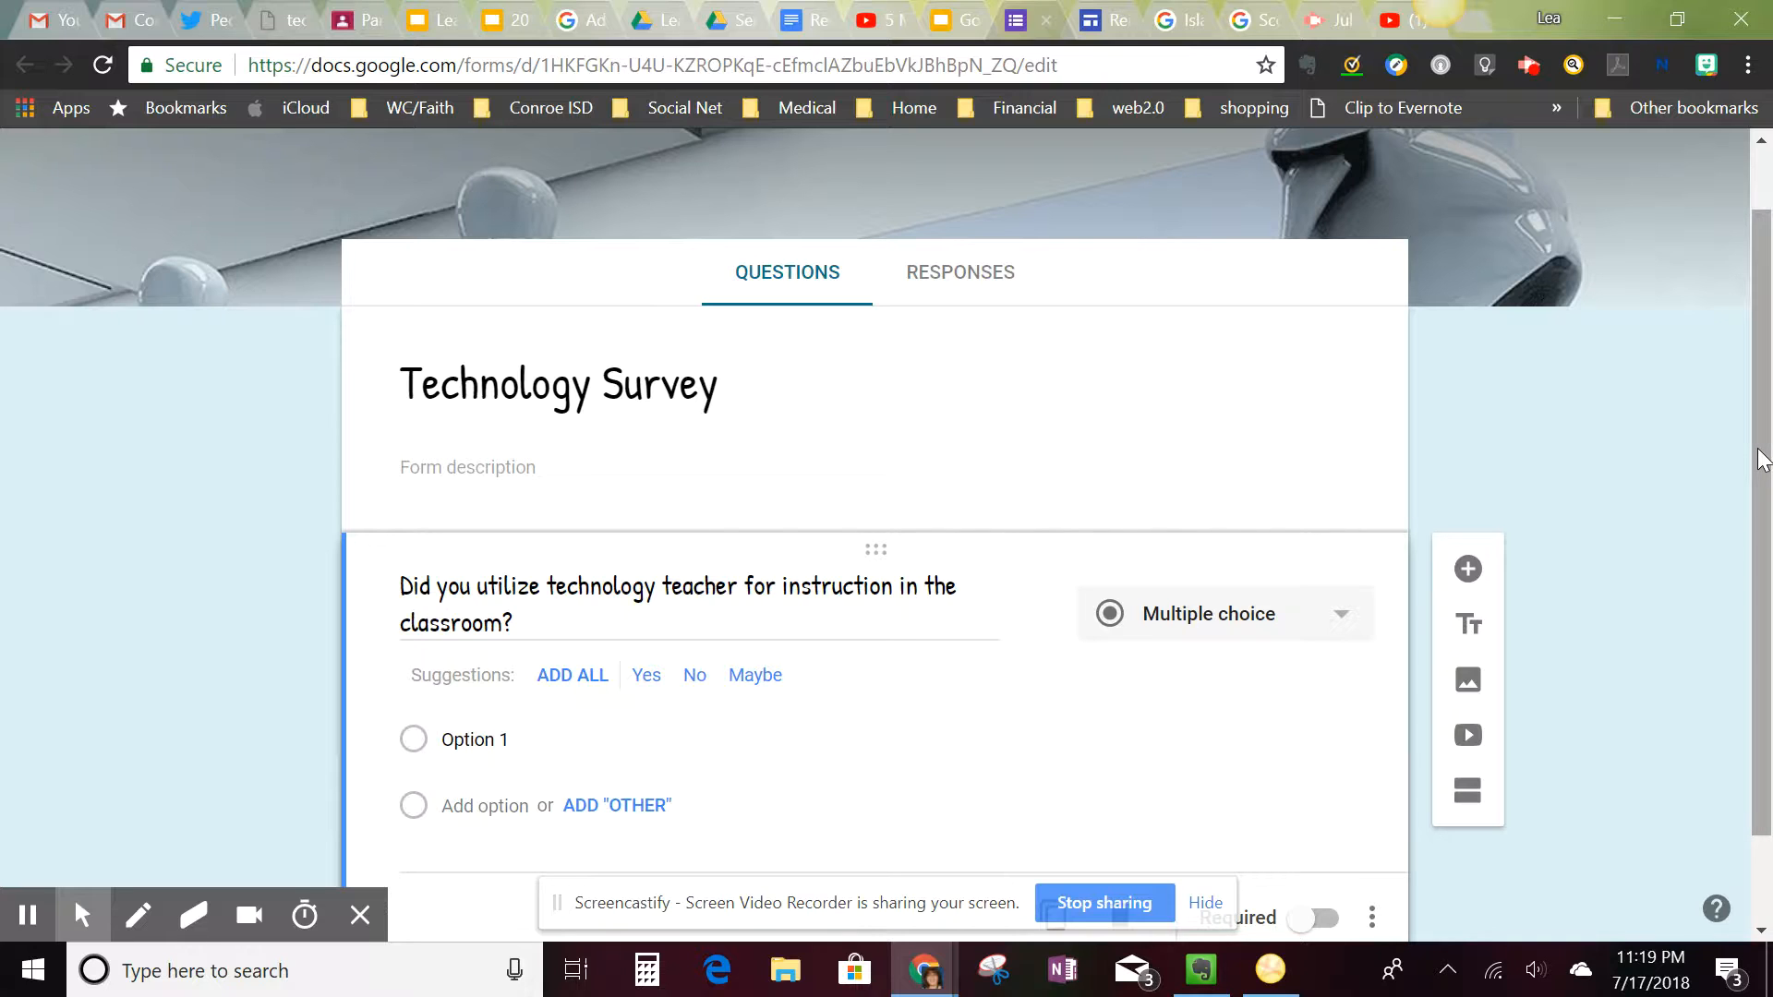
Replace the first answer option of the technology question with "Yes, I did."
{"action": "left_click_drag", "start_coordinate": [1764, 459], "coordinate": [1769, 563]}
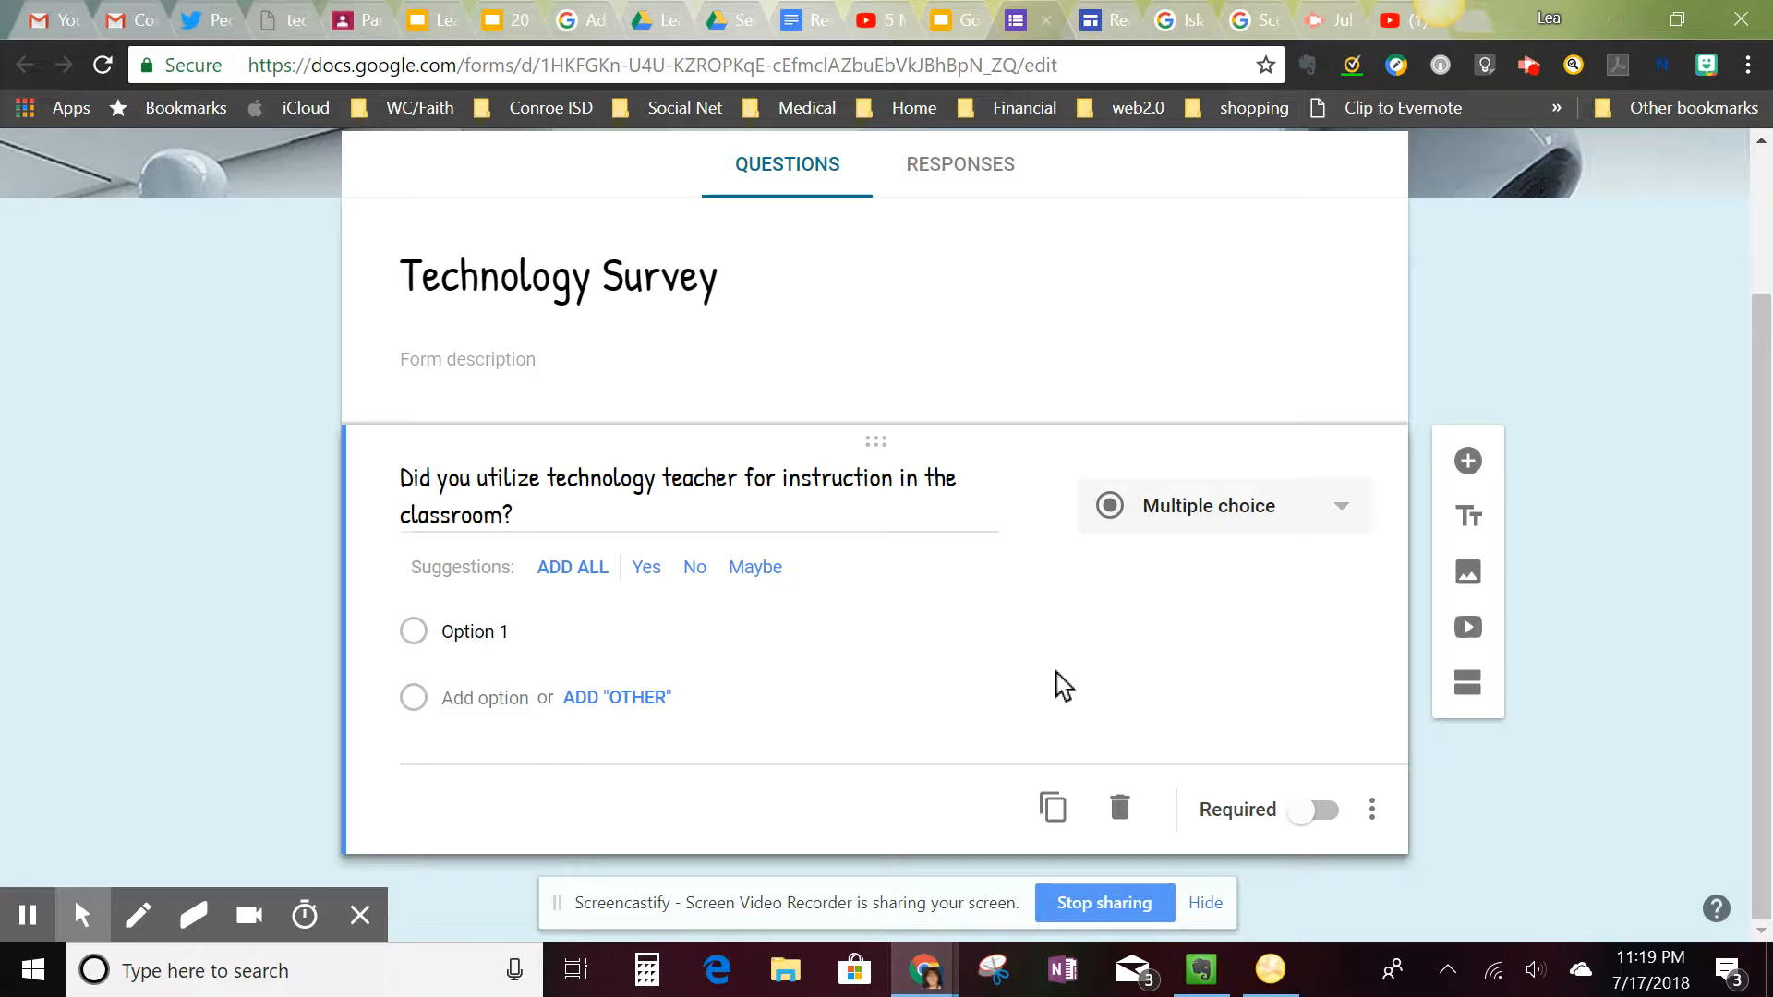
{"action": "left_click", "coordinate": [1344, 513]}
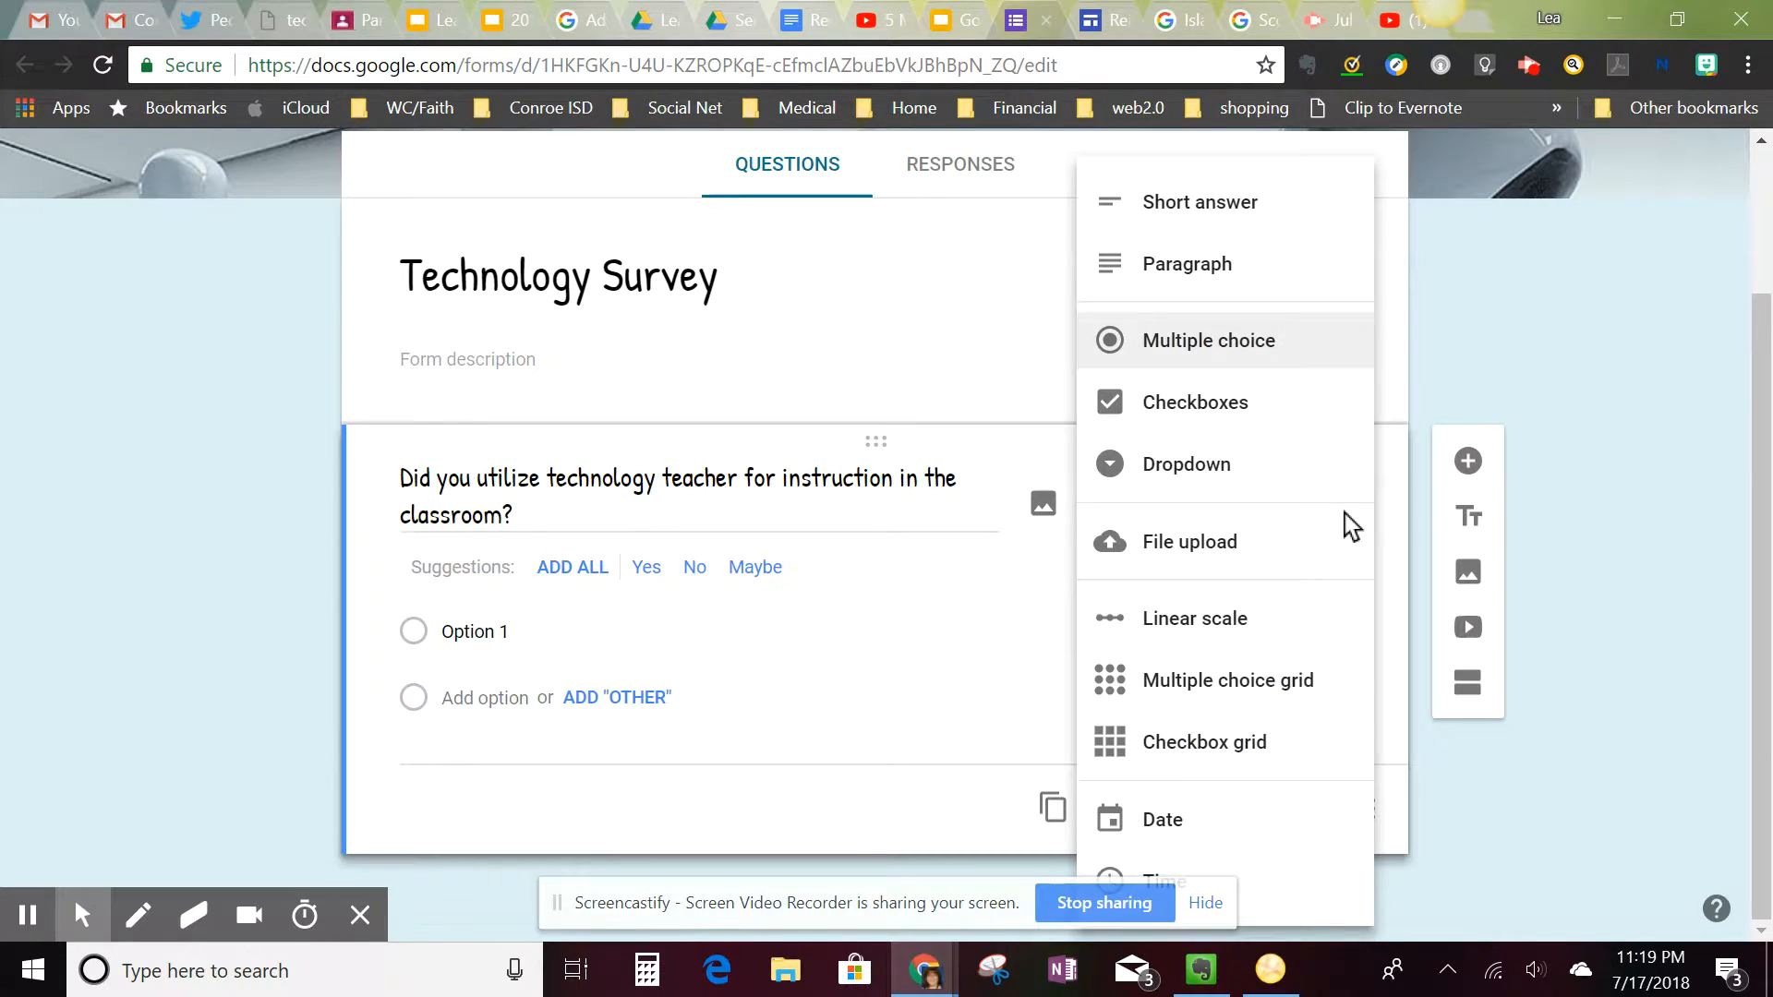
{"action": "left_click", "coordinate": [885, 780]}
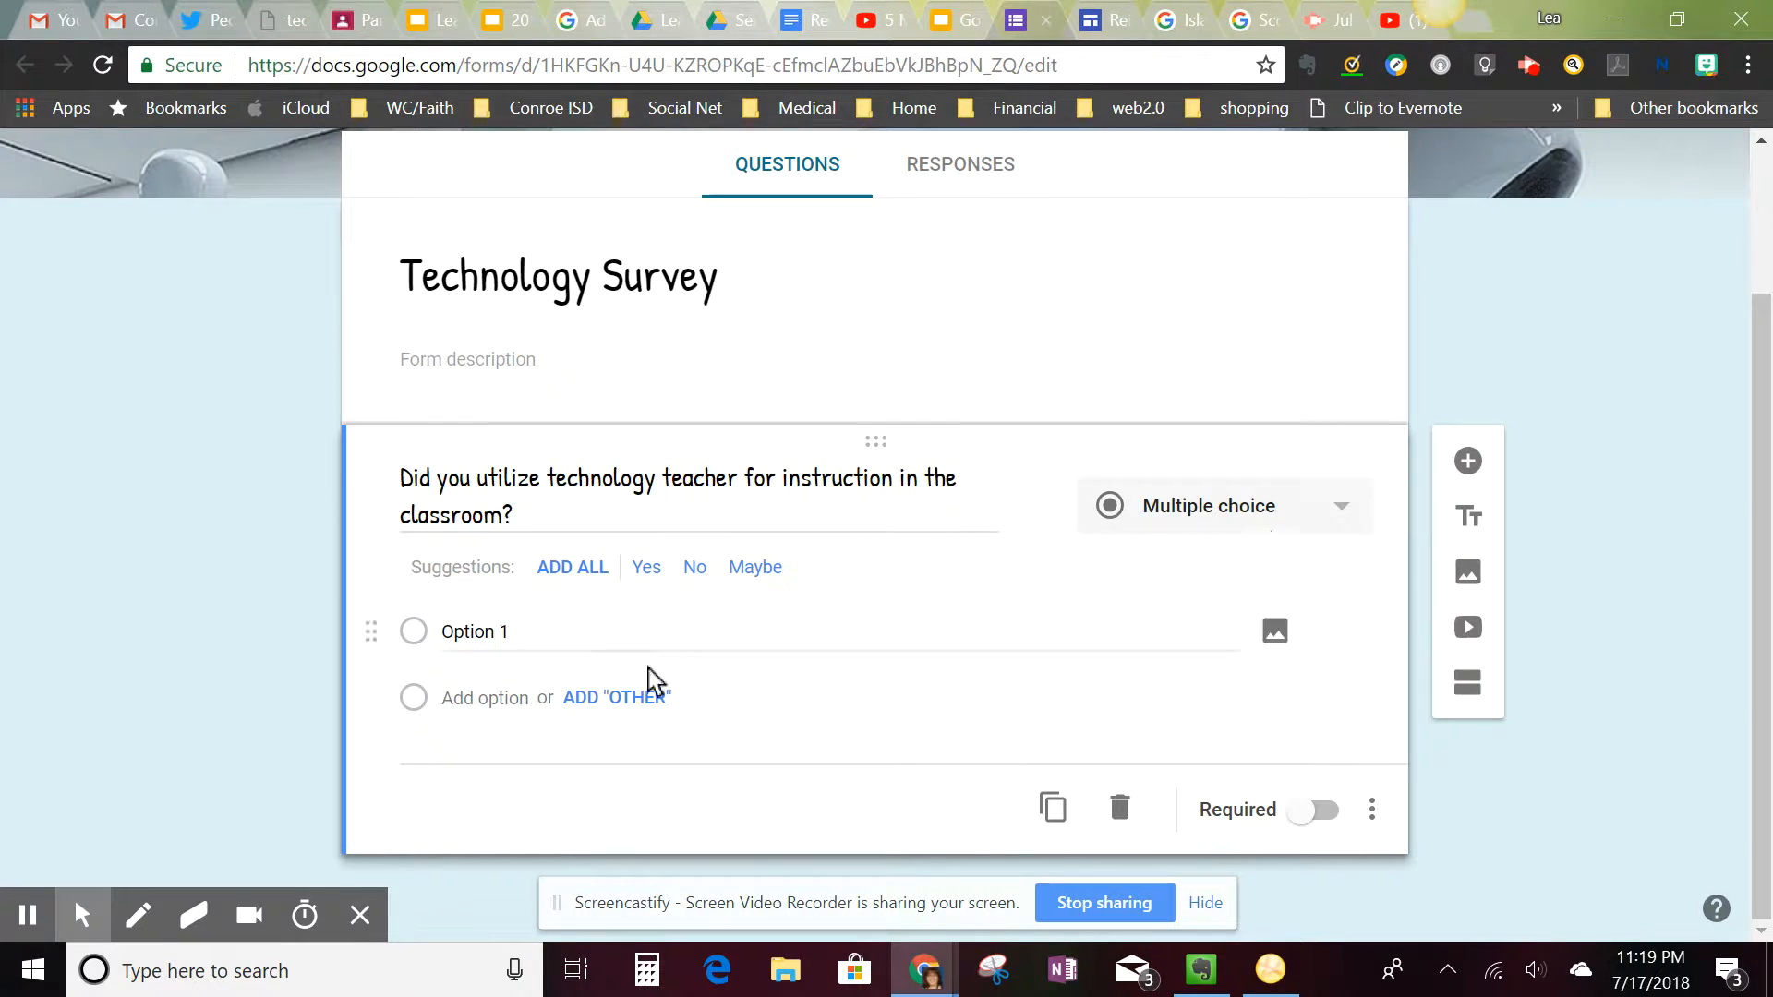
{"action": "left_click", "coordinate": [511, 629]}
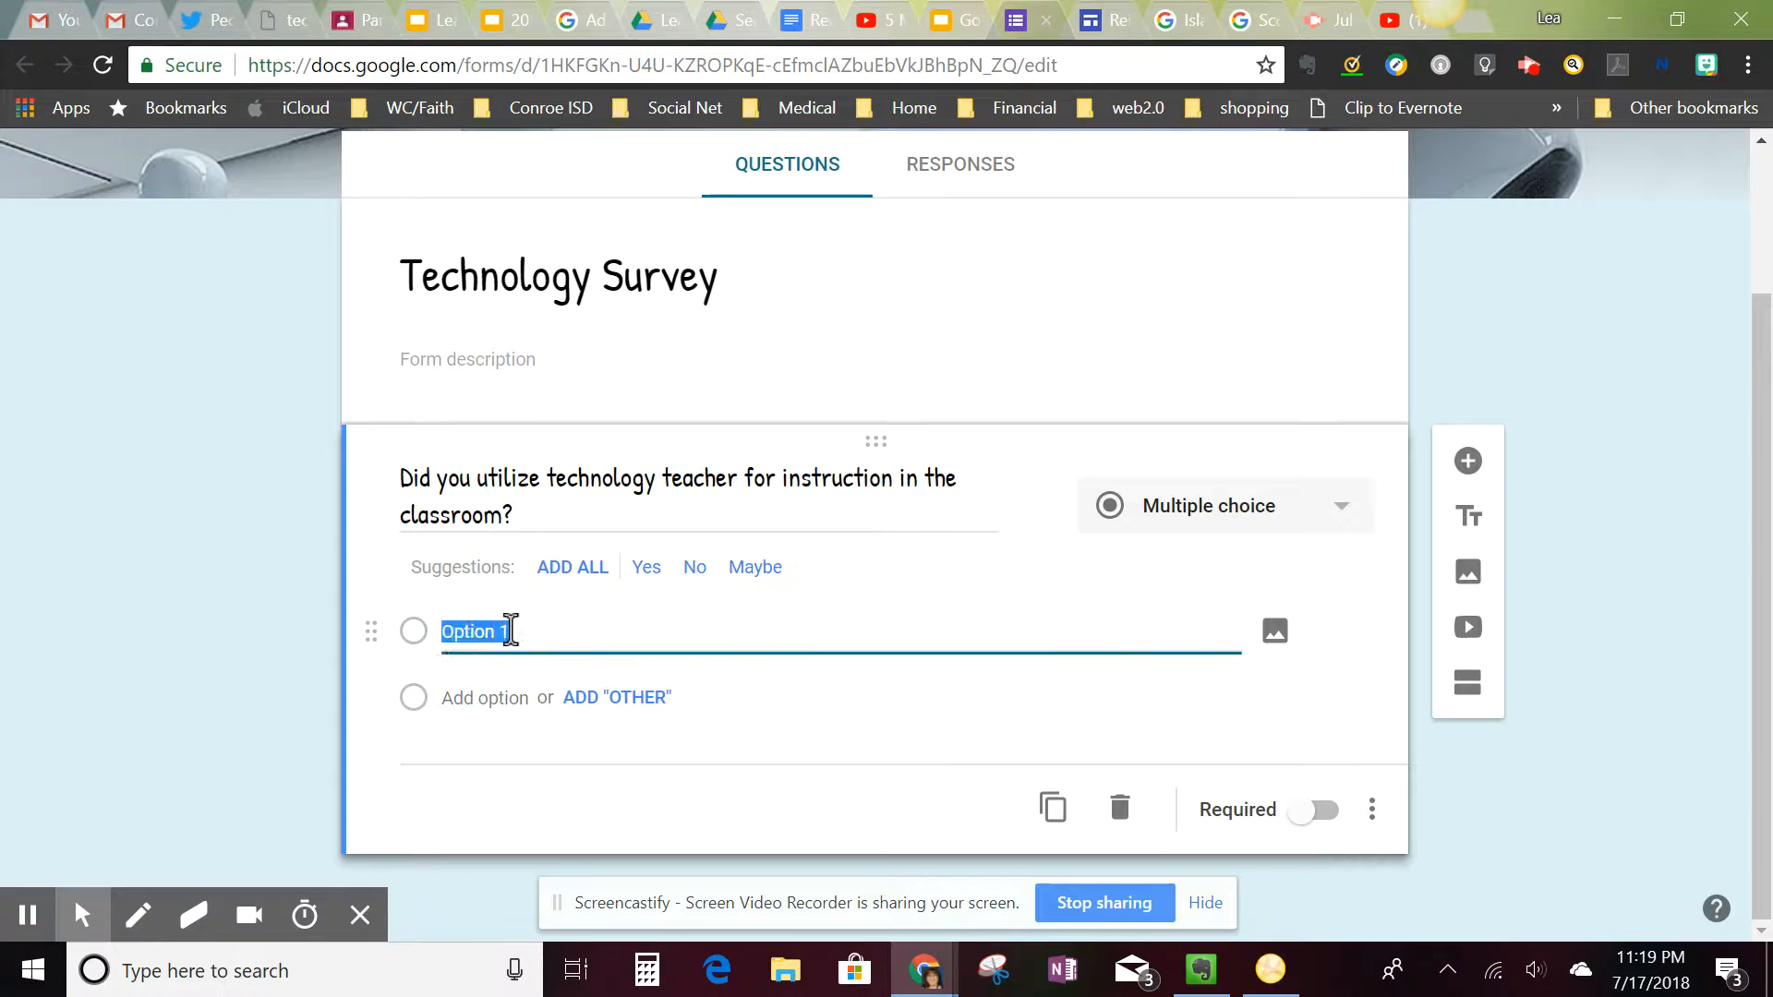
{"action": "type", "text": "No"}
{"action": "key", "text": "BackSpace"}
{"action": "key", "text": "BackSpace"}
{"action": "type", "text": "Yes"}
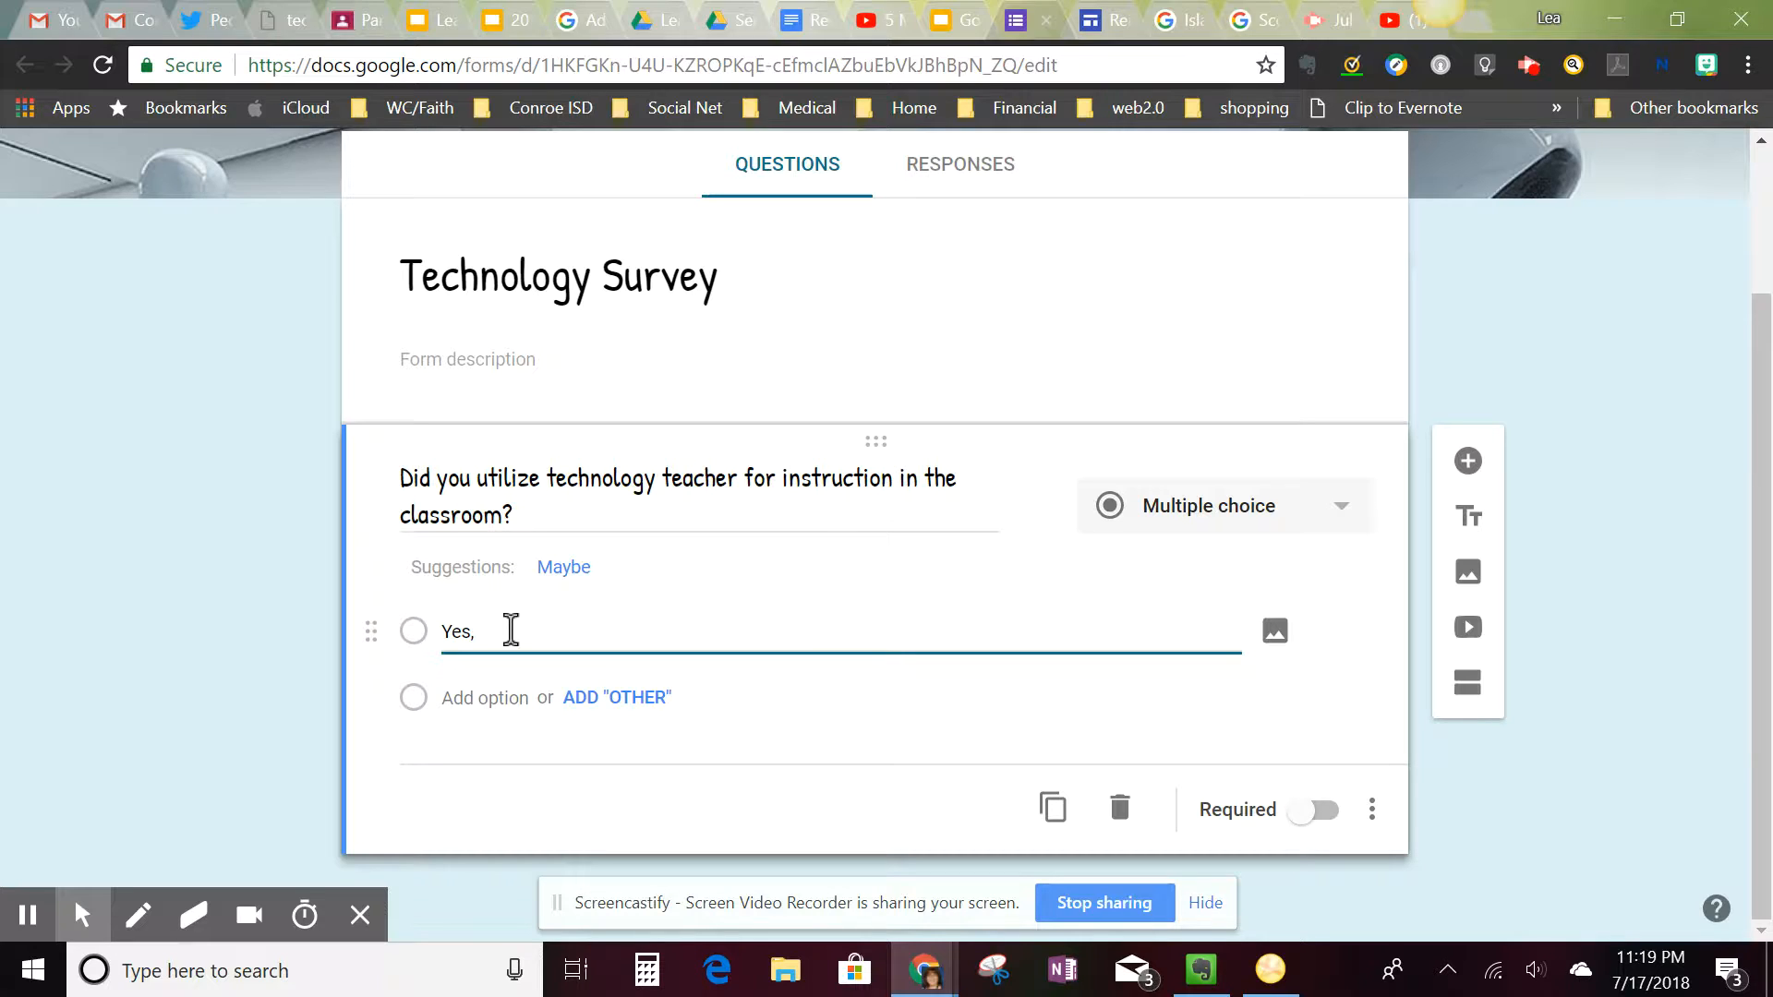
{"action": "type", "text": ", I did."}
Add a second answer option "No, I did not." to the technology question and make the question required
{"action": "left_click", "coordinate": [511, 697]}
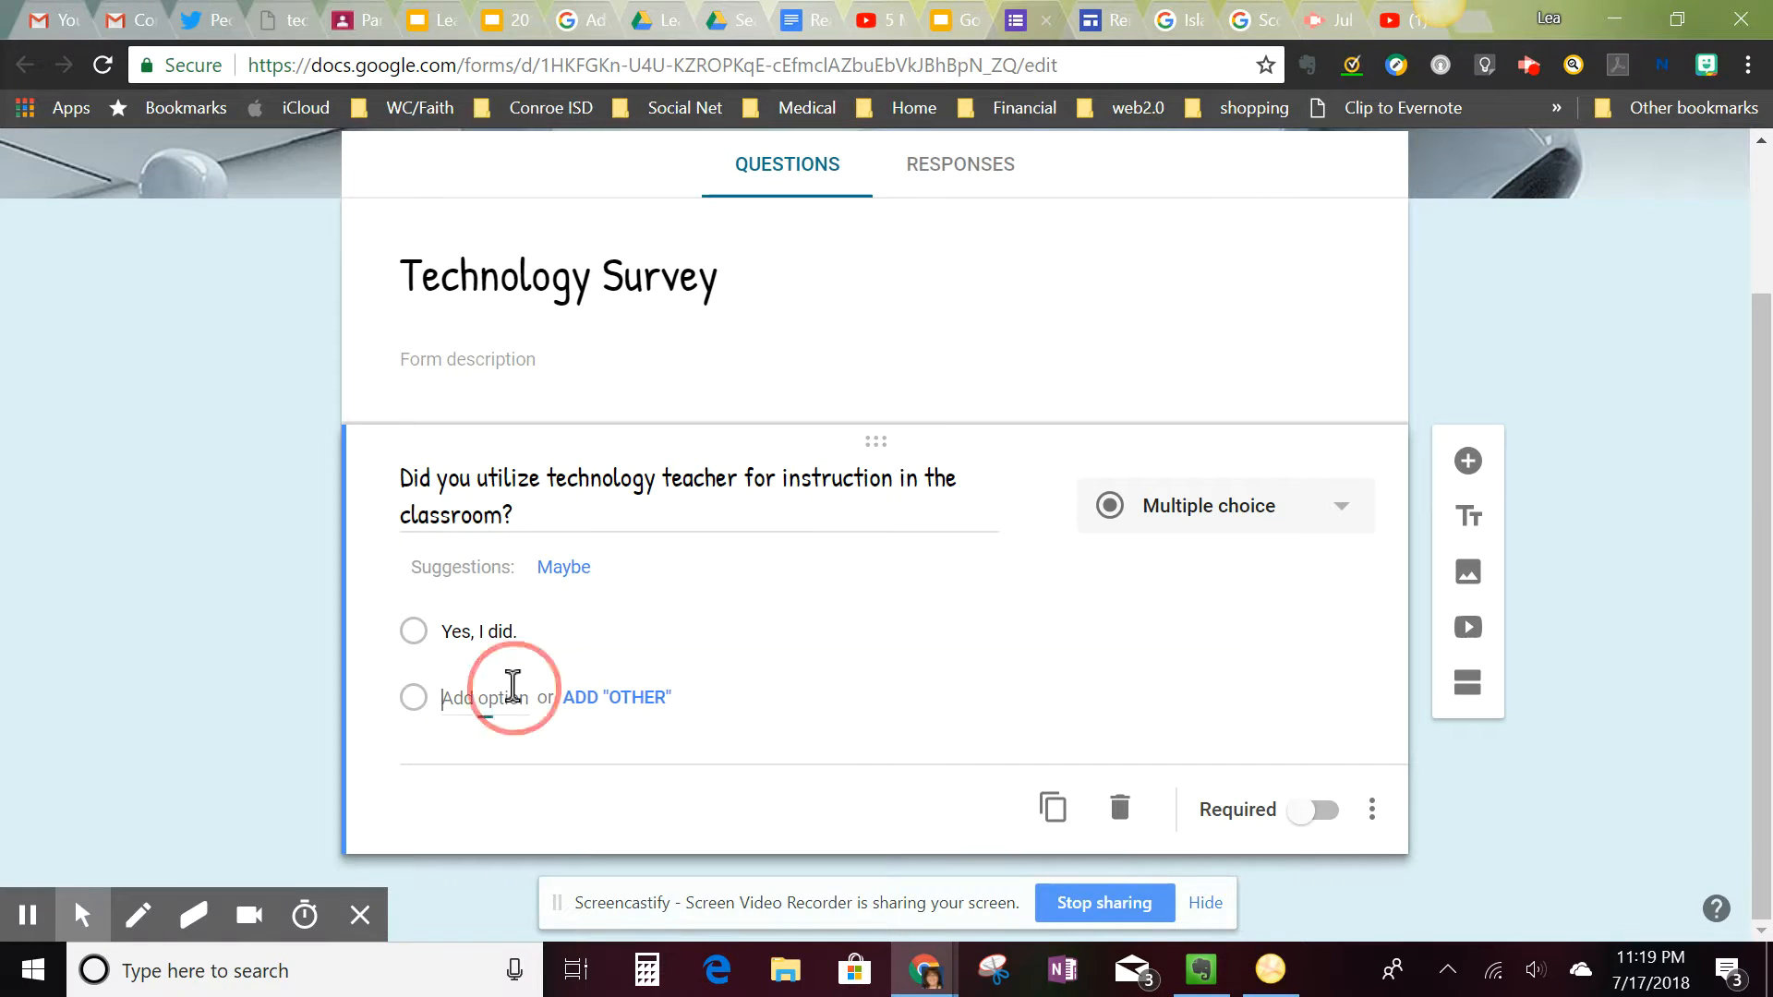
{"action": "type", "text": "No"}
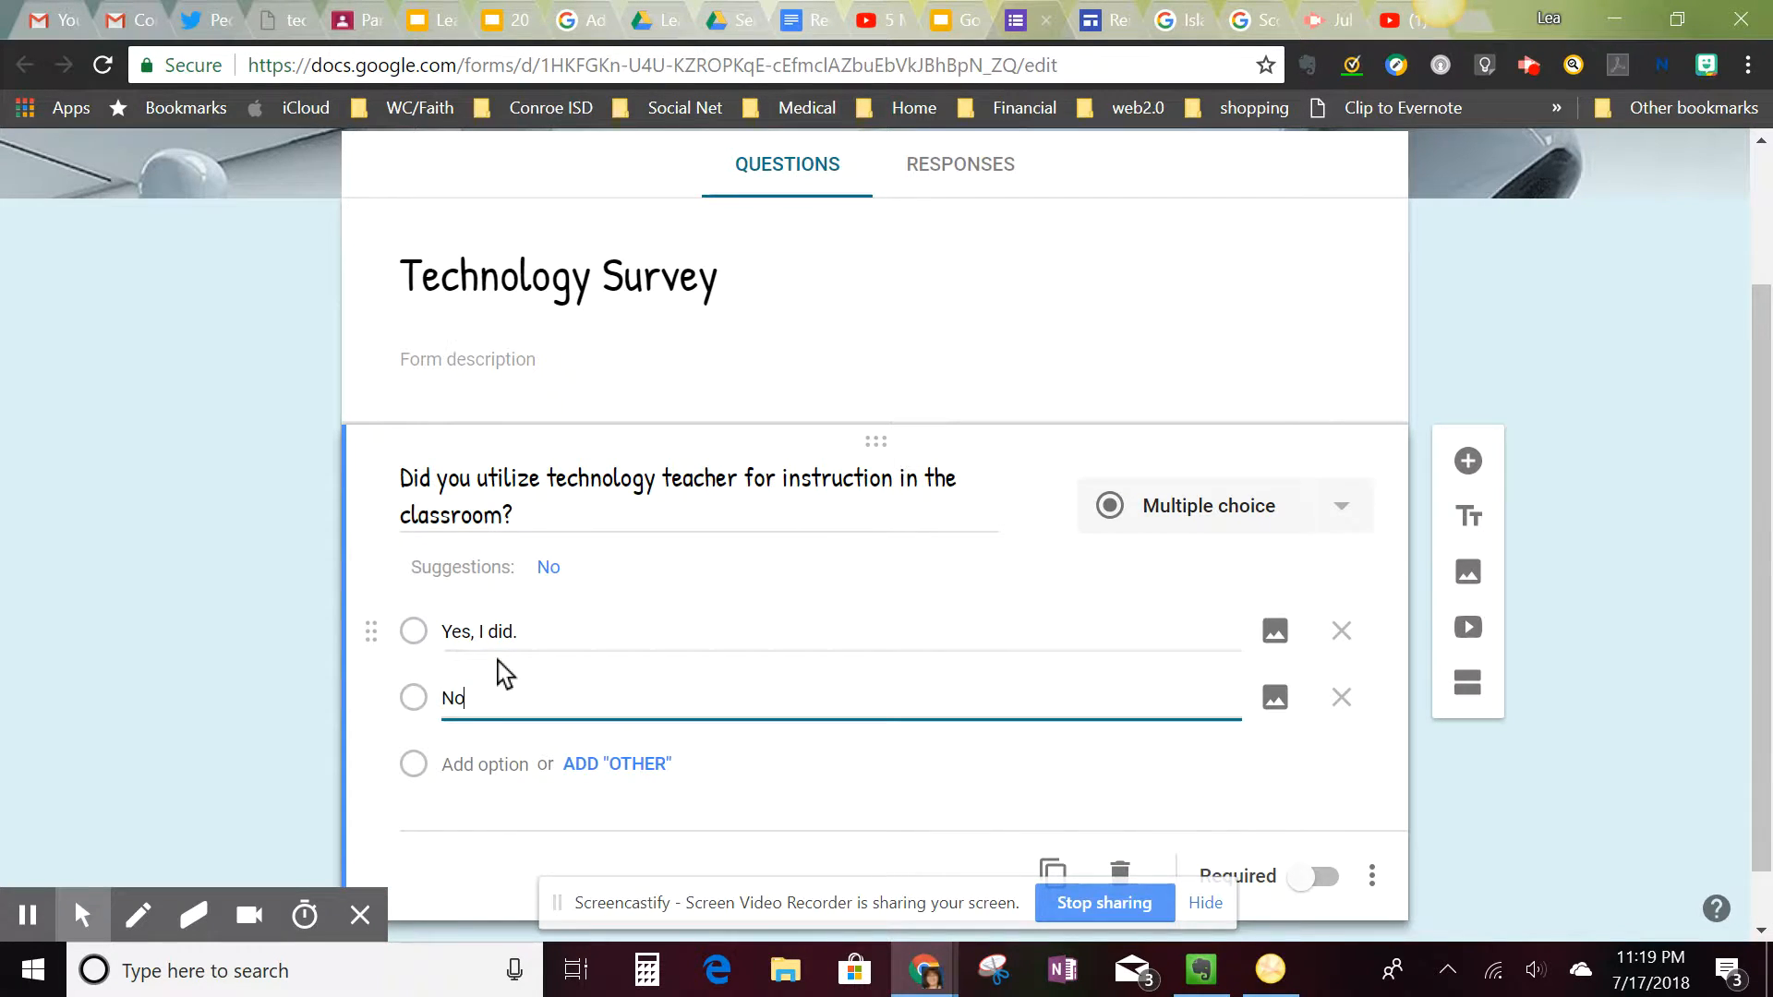
{"action": "type", "text": ", I"}
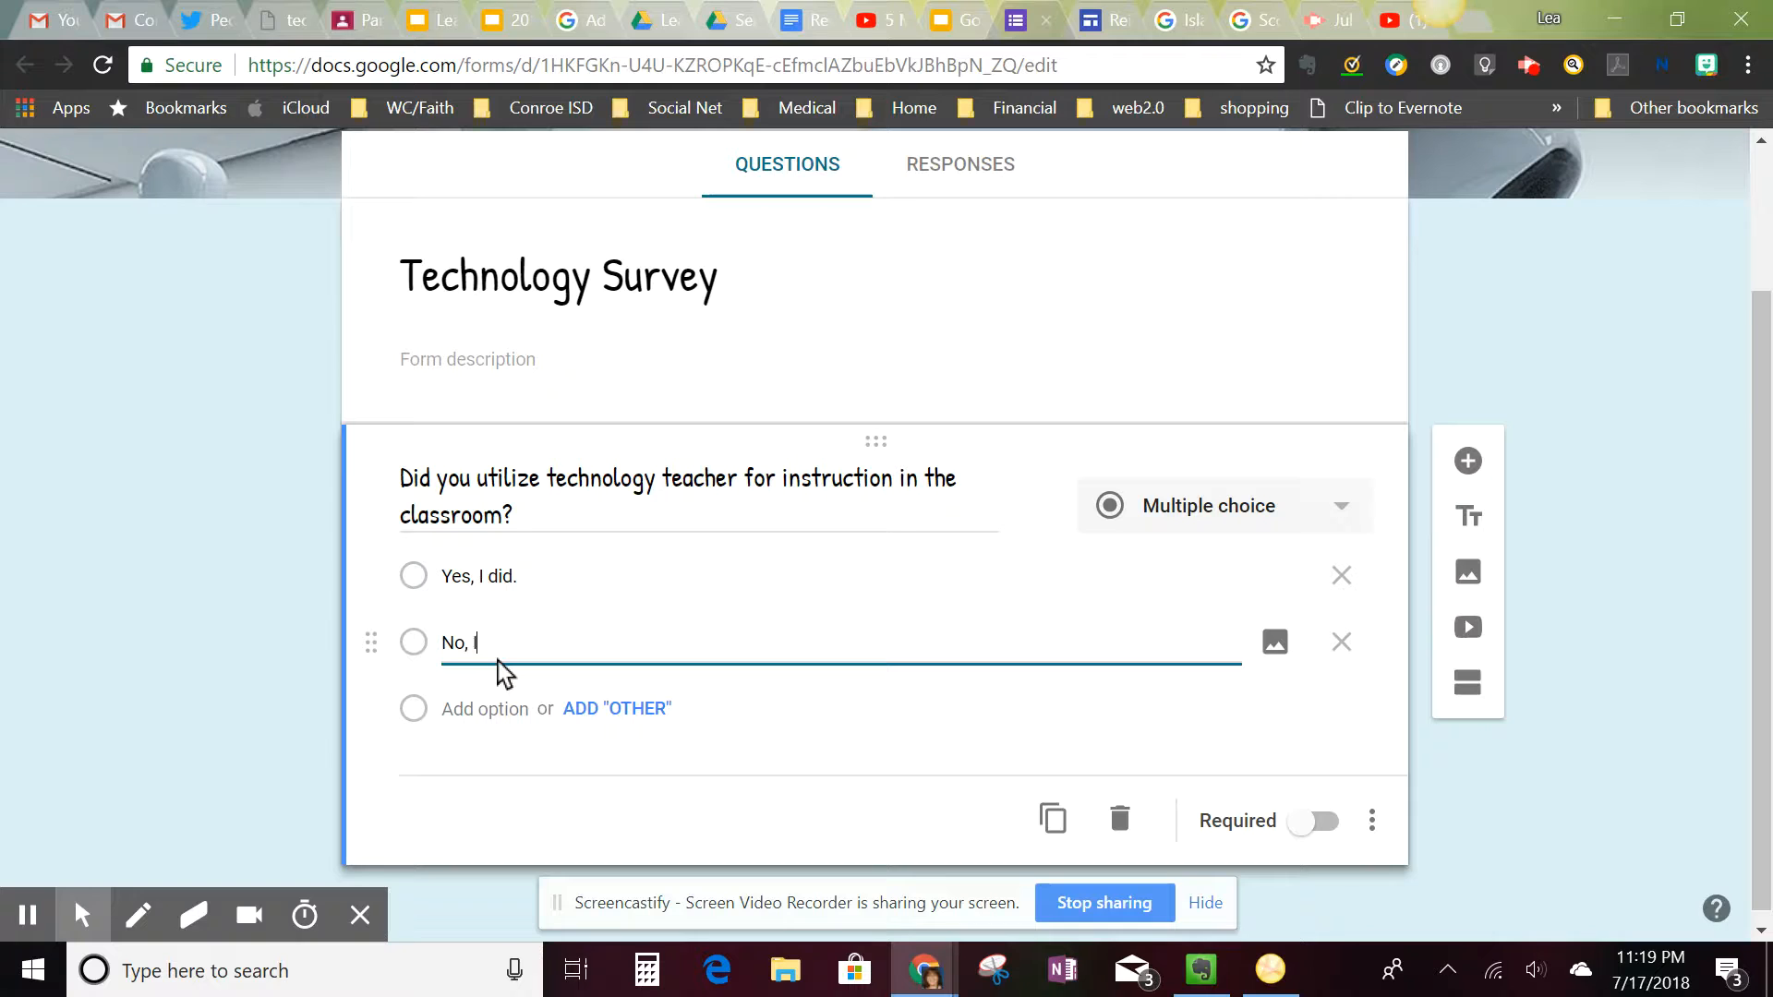
{"action": "type", "text": " did not."}
{"action": "left_click", "coordinate": [1319, 825]}
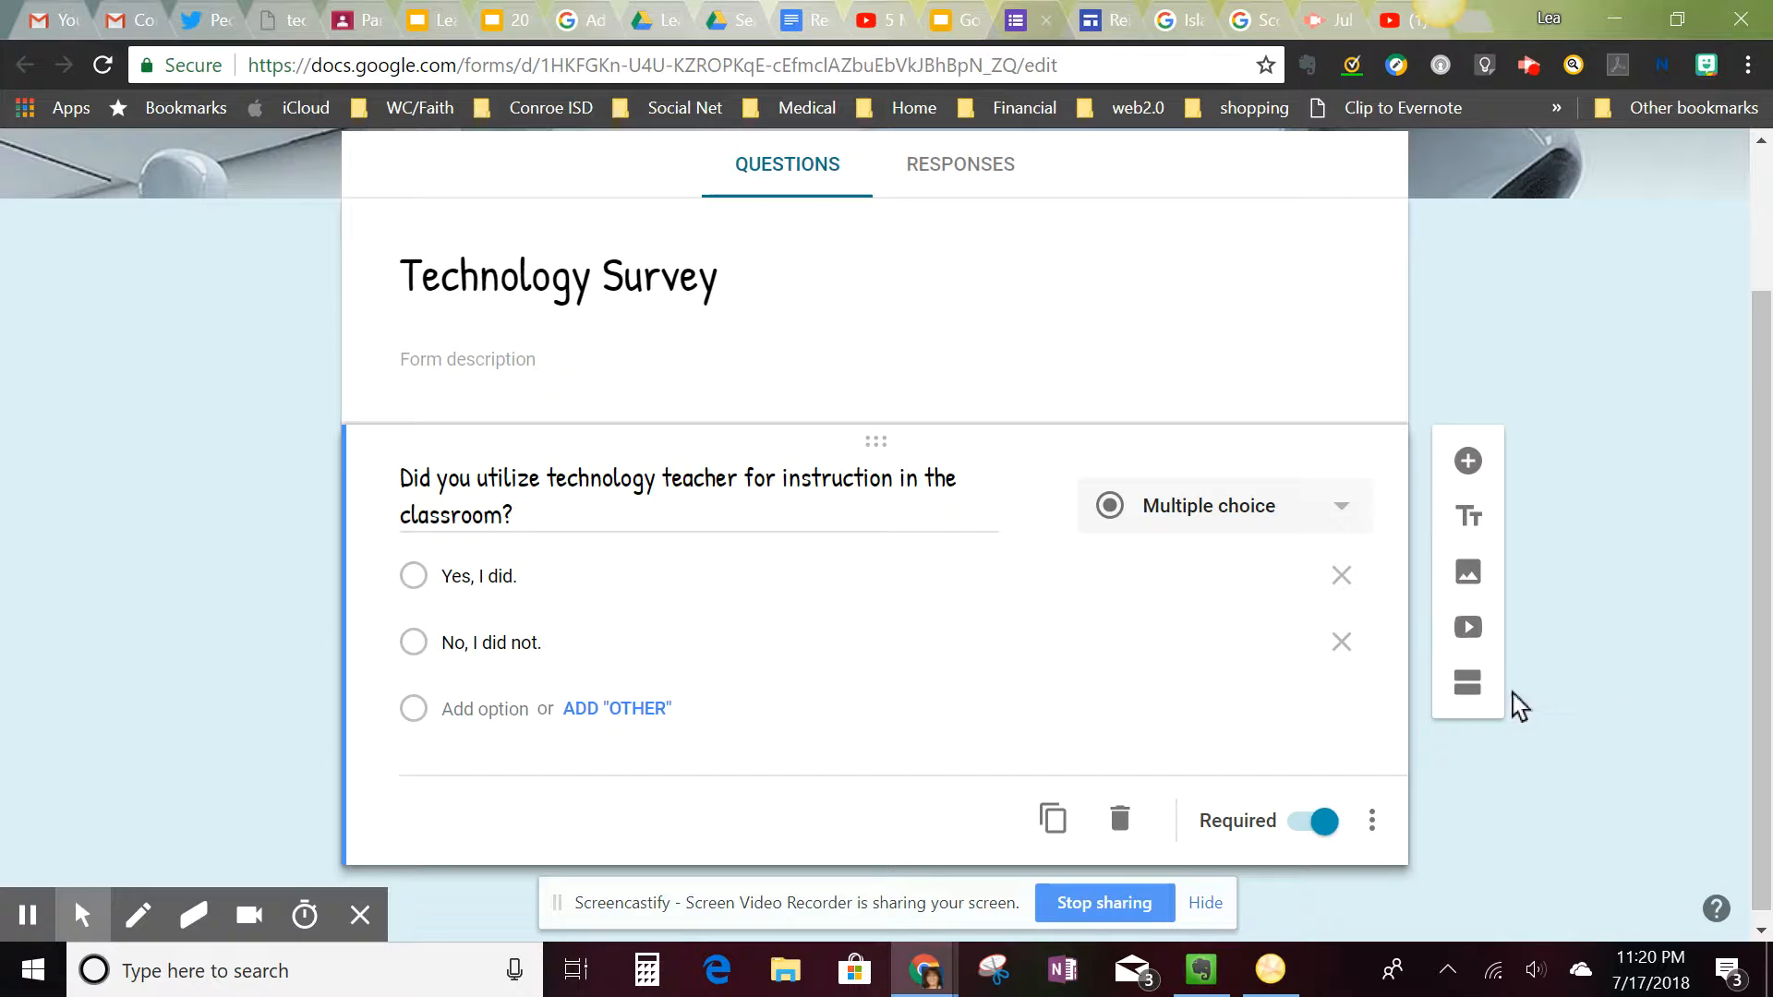
Add a new section after the first one and title it "Yes, I did."
{"action": "left_click", "coordinate": [1472, 691]}
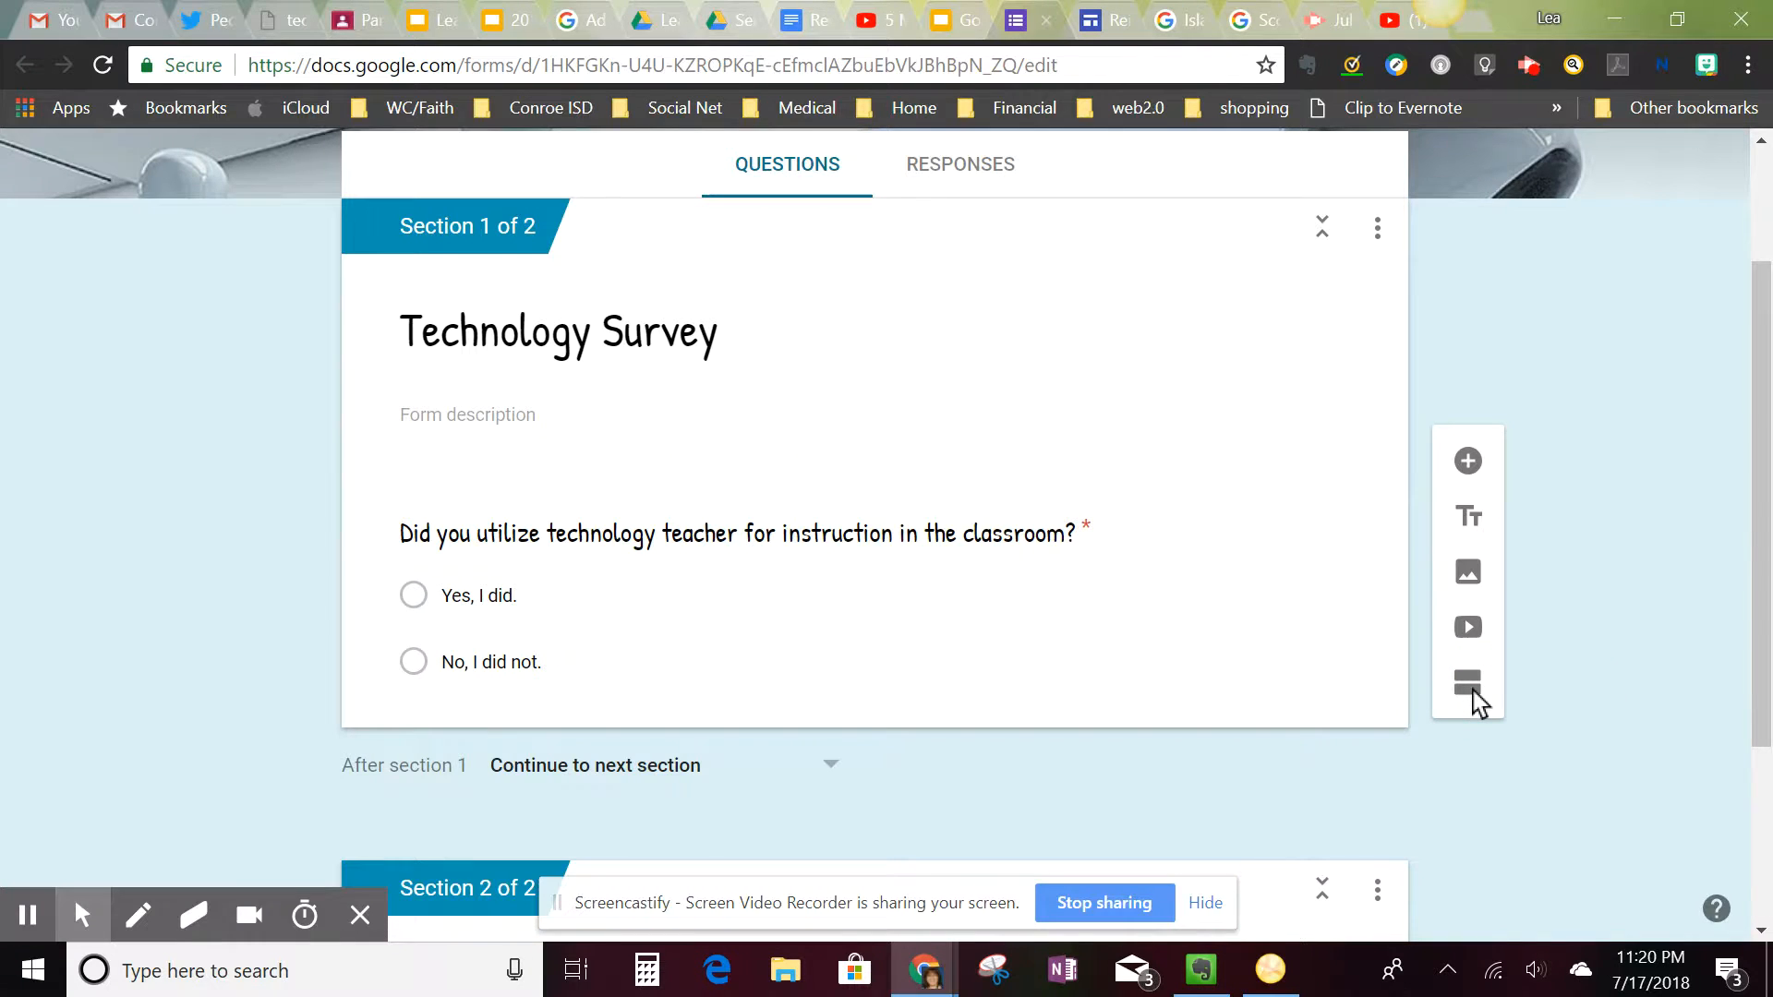
{"action": "left_click_drag", "start_coordinate": [1764, 452], "coordinate": [1766, 626]}
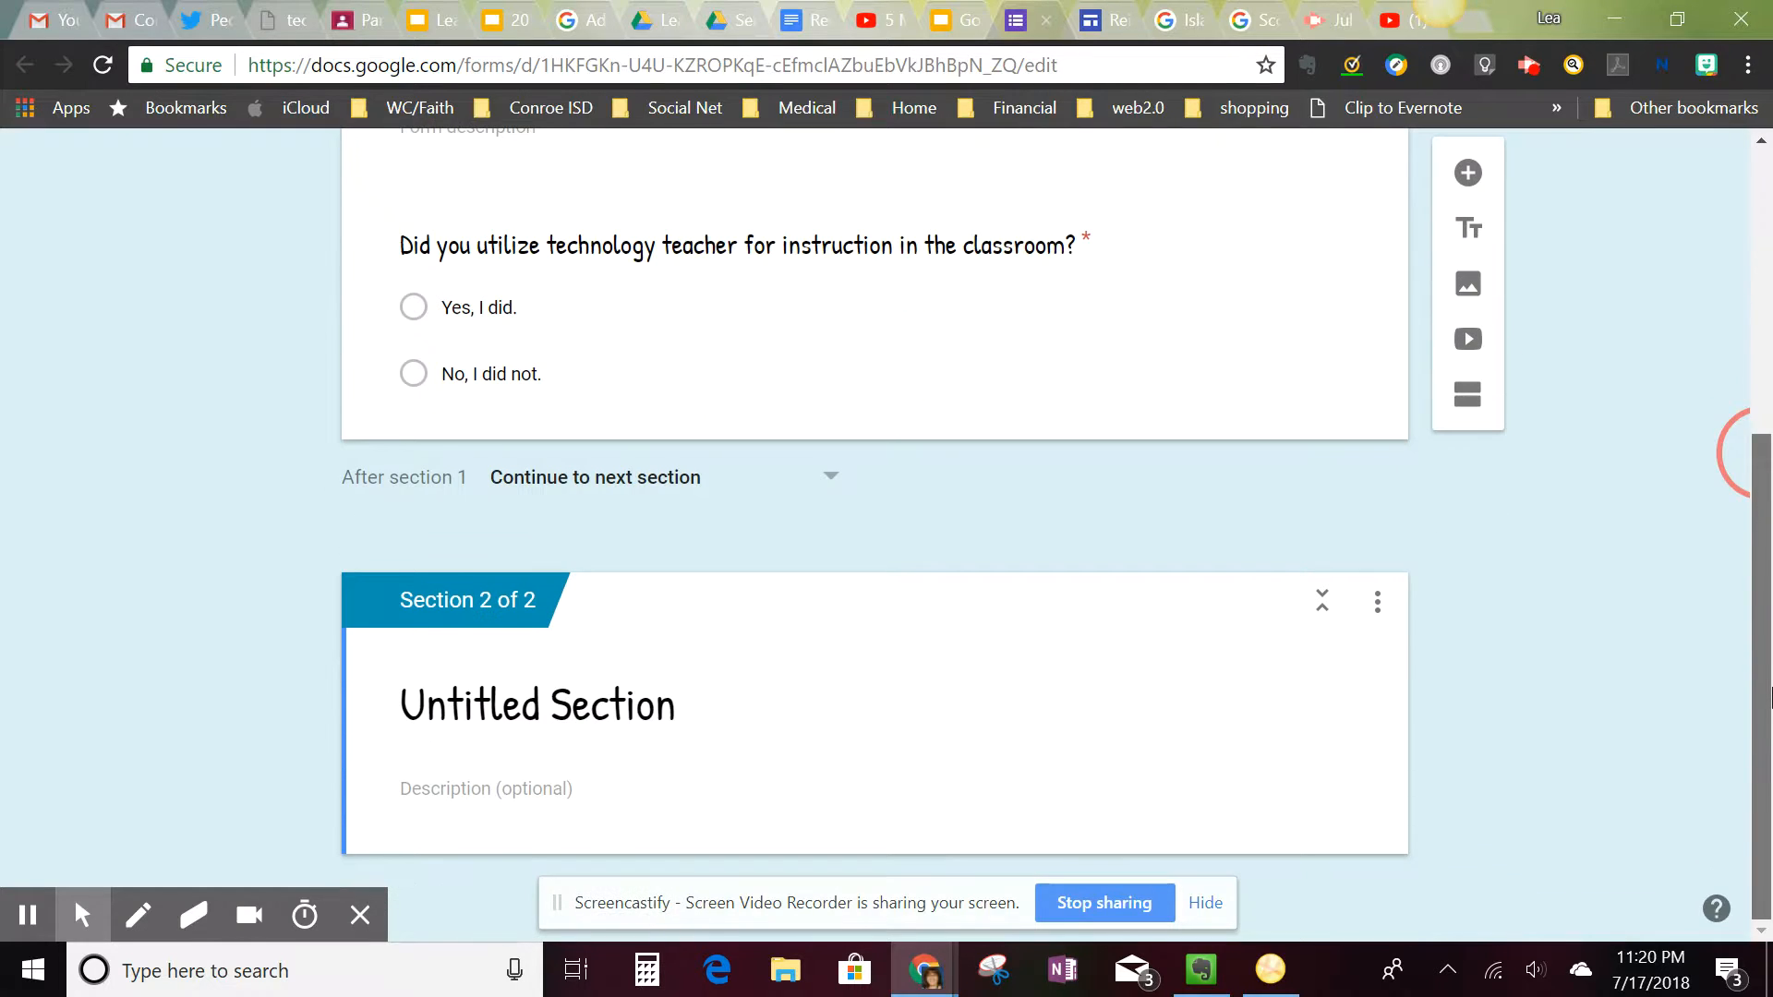
{"action": "left_click", "coordinate": [611, 720]}
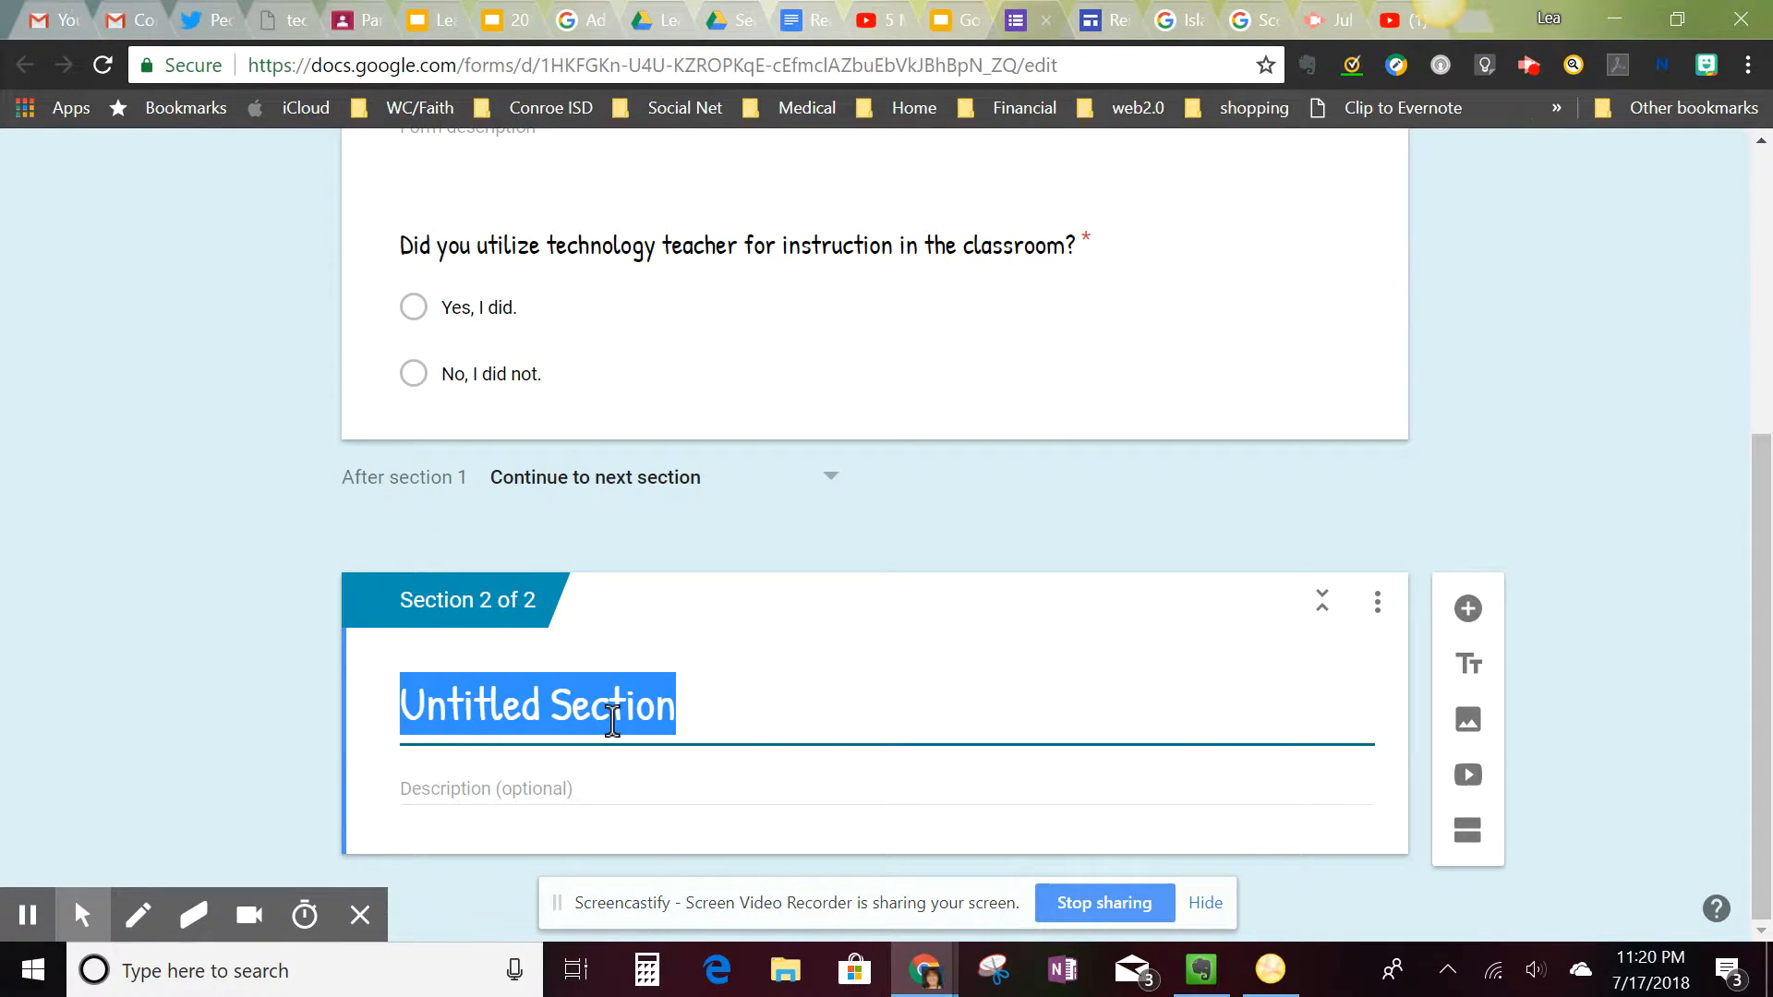
{"action": "type", "text": "Yes, I did"}
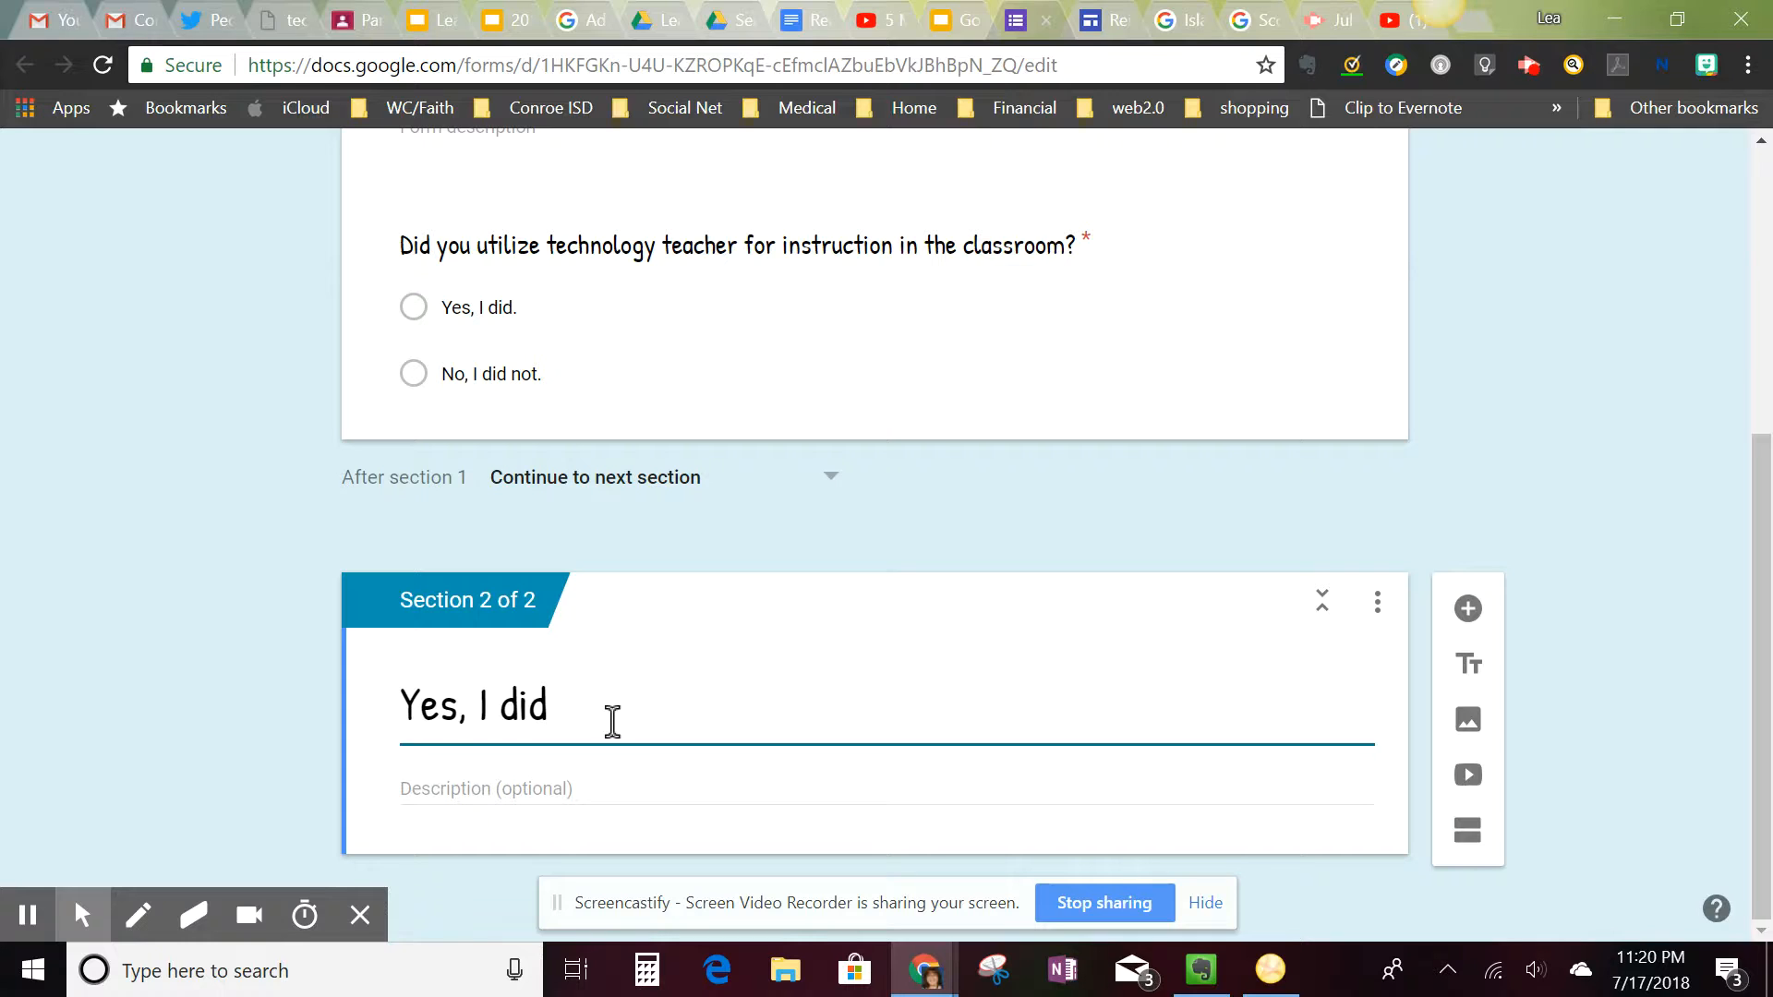
{"action": "type", "text": "."}
Add a question reading "Was it beneficial?" to the "Yes, I did." section
{"action": "left_click", "coordinate": [1468, 610]}
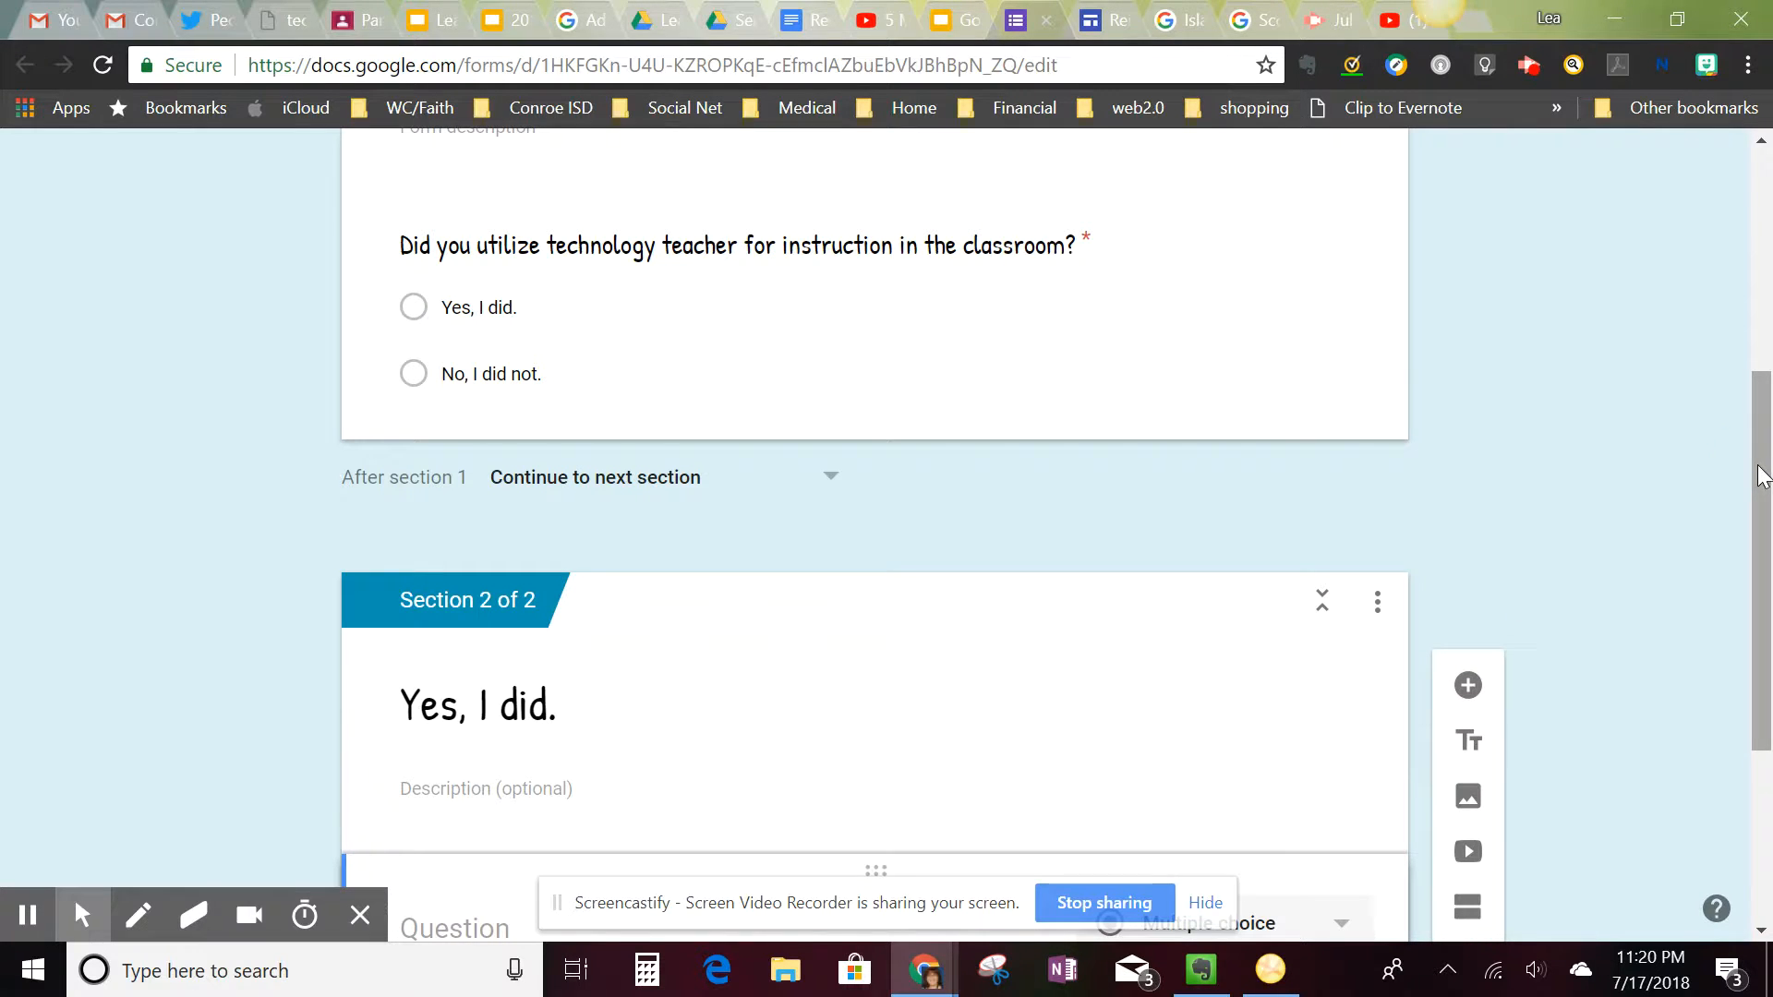
{"action": "scroll", "coordinate": [1760, 477], "scroll_direction": "down", "scroll_amount": 4}
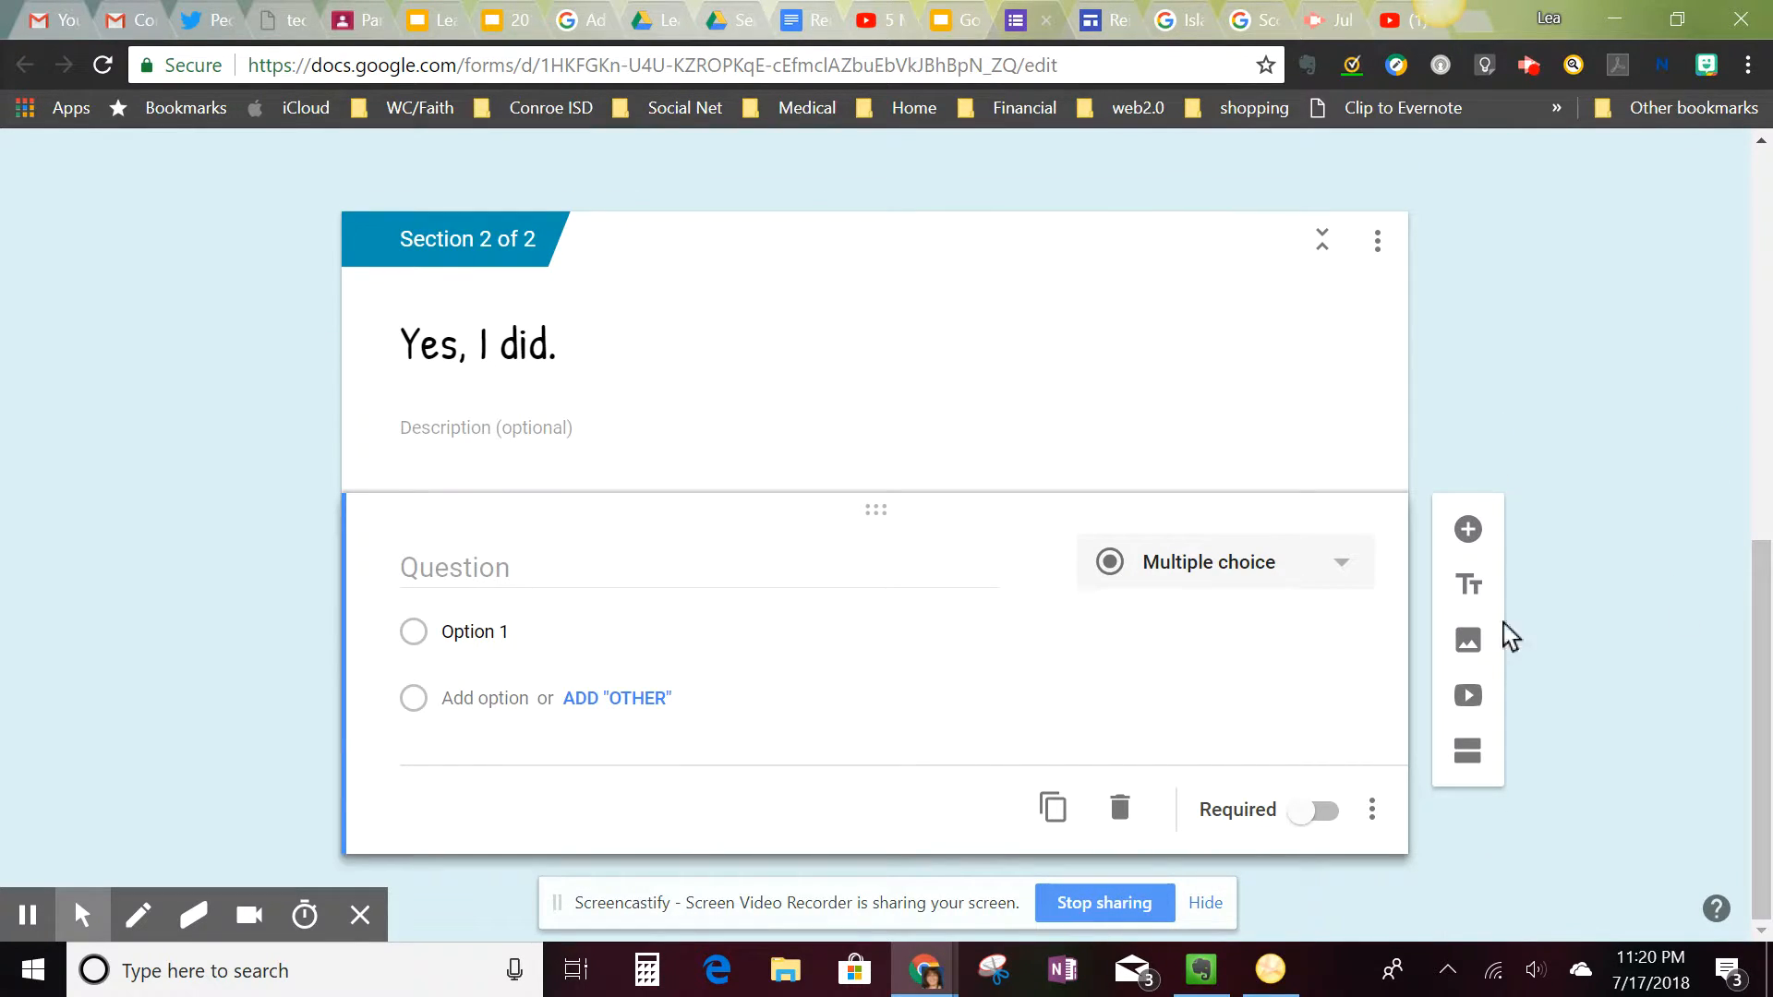
{"action": "left_click", "coordinate": [665, 565]}
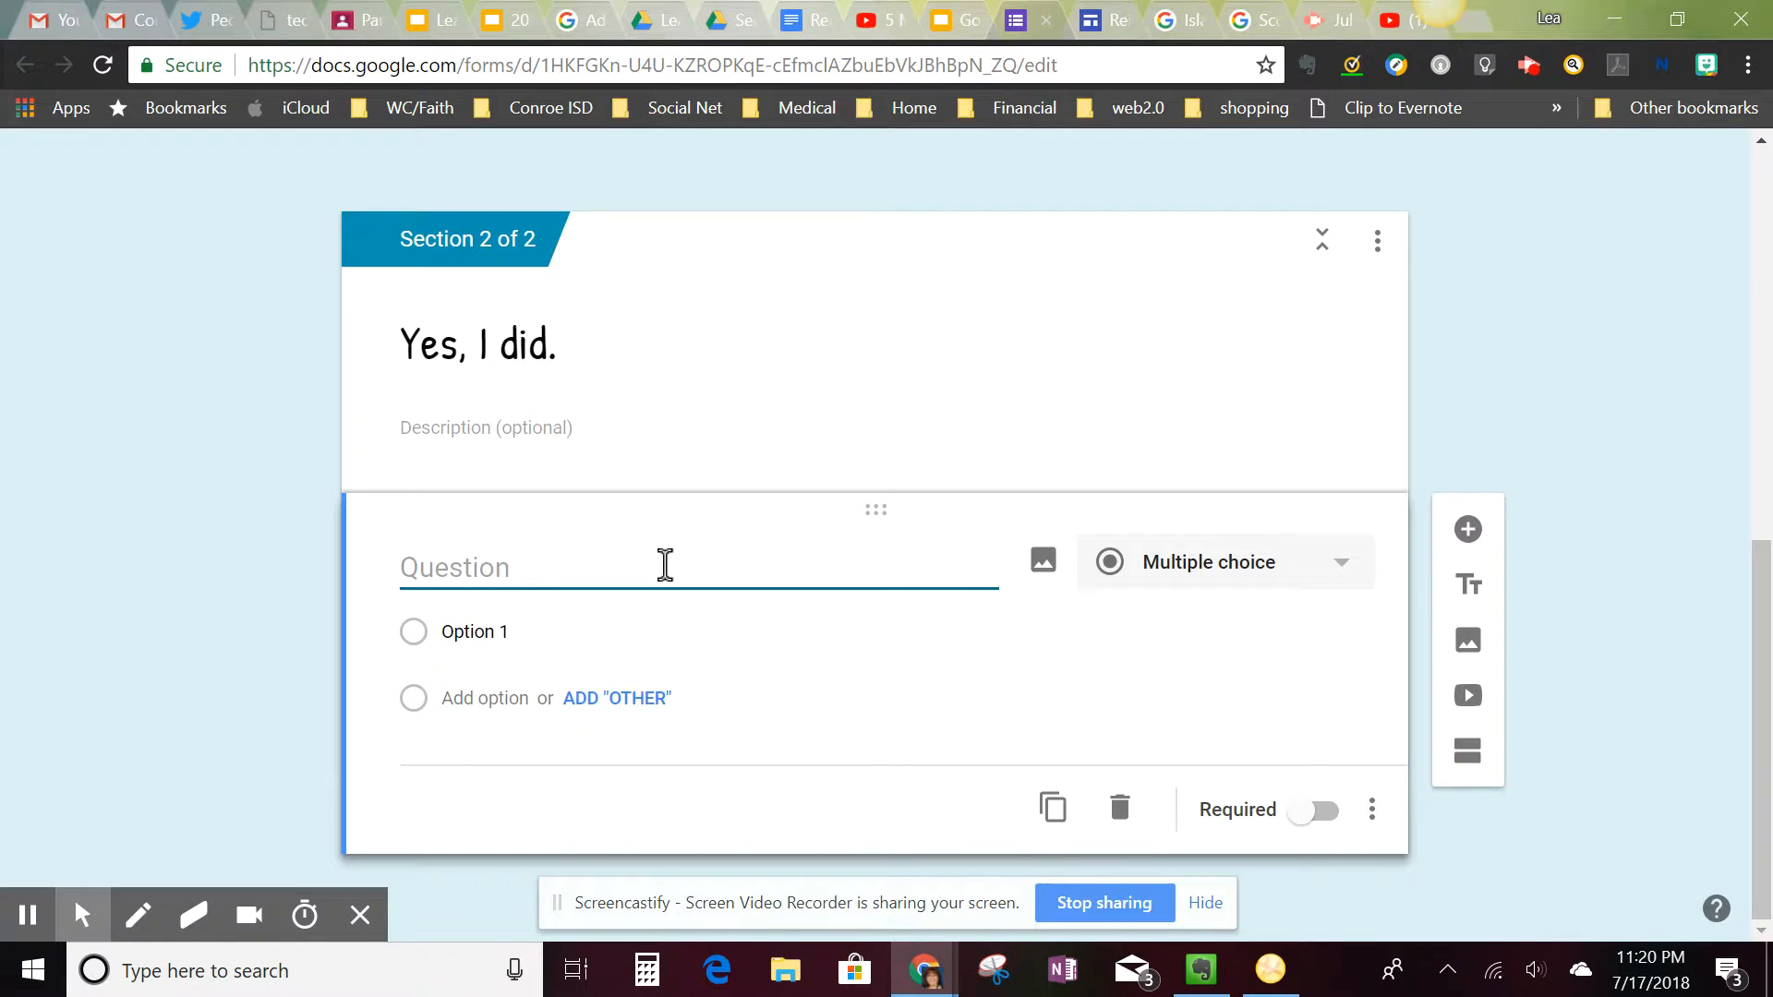
{"action": "type", "text": "Was it benef"}
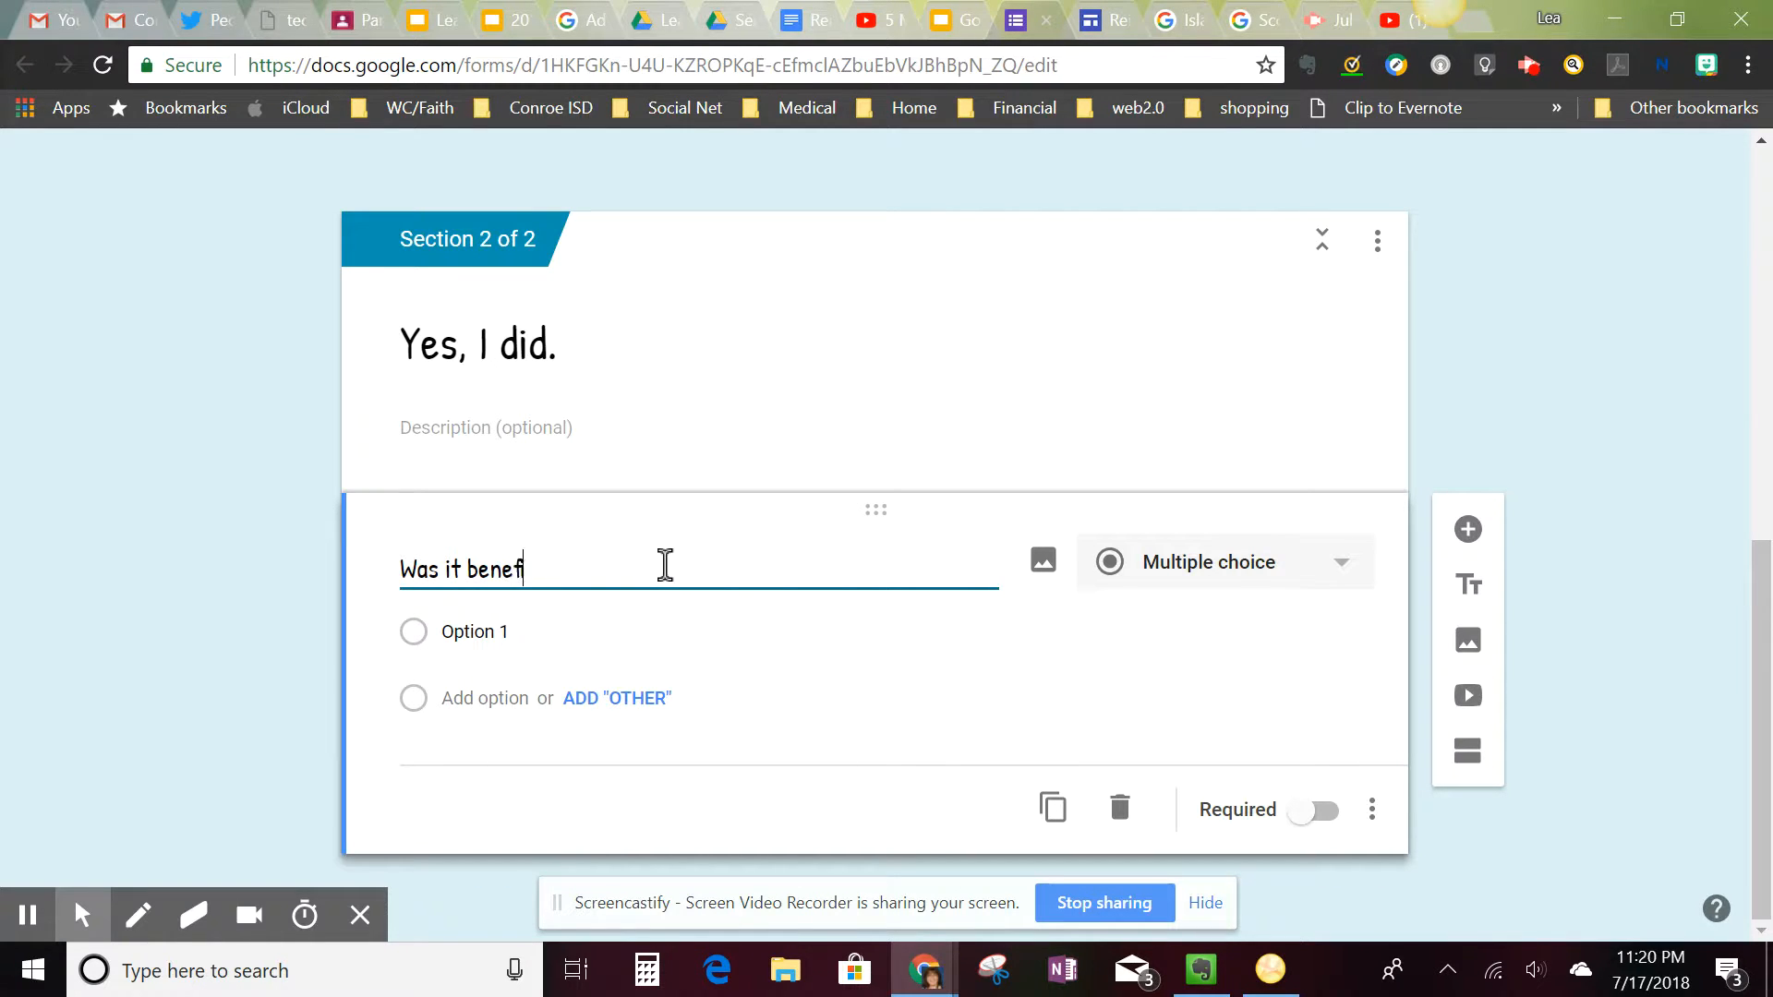
{"action": "type", "text": "icial?"}
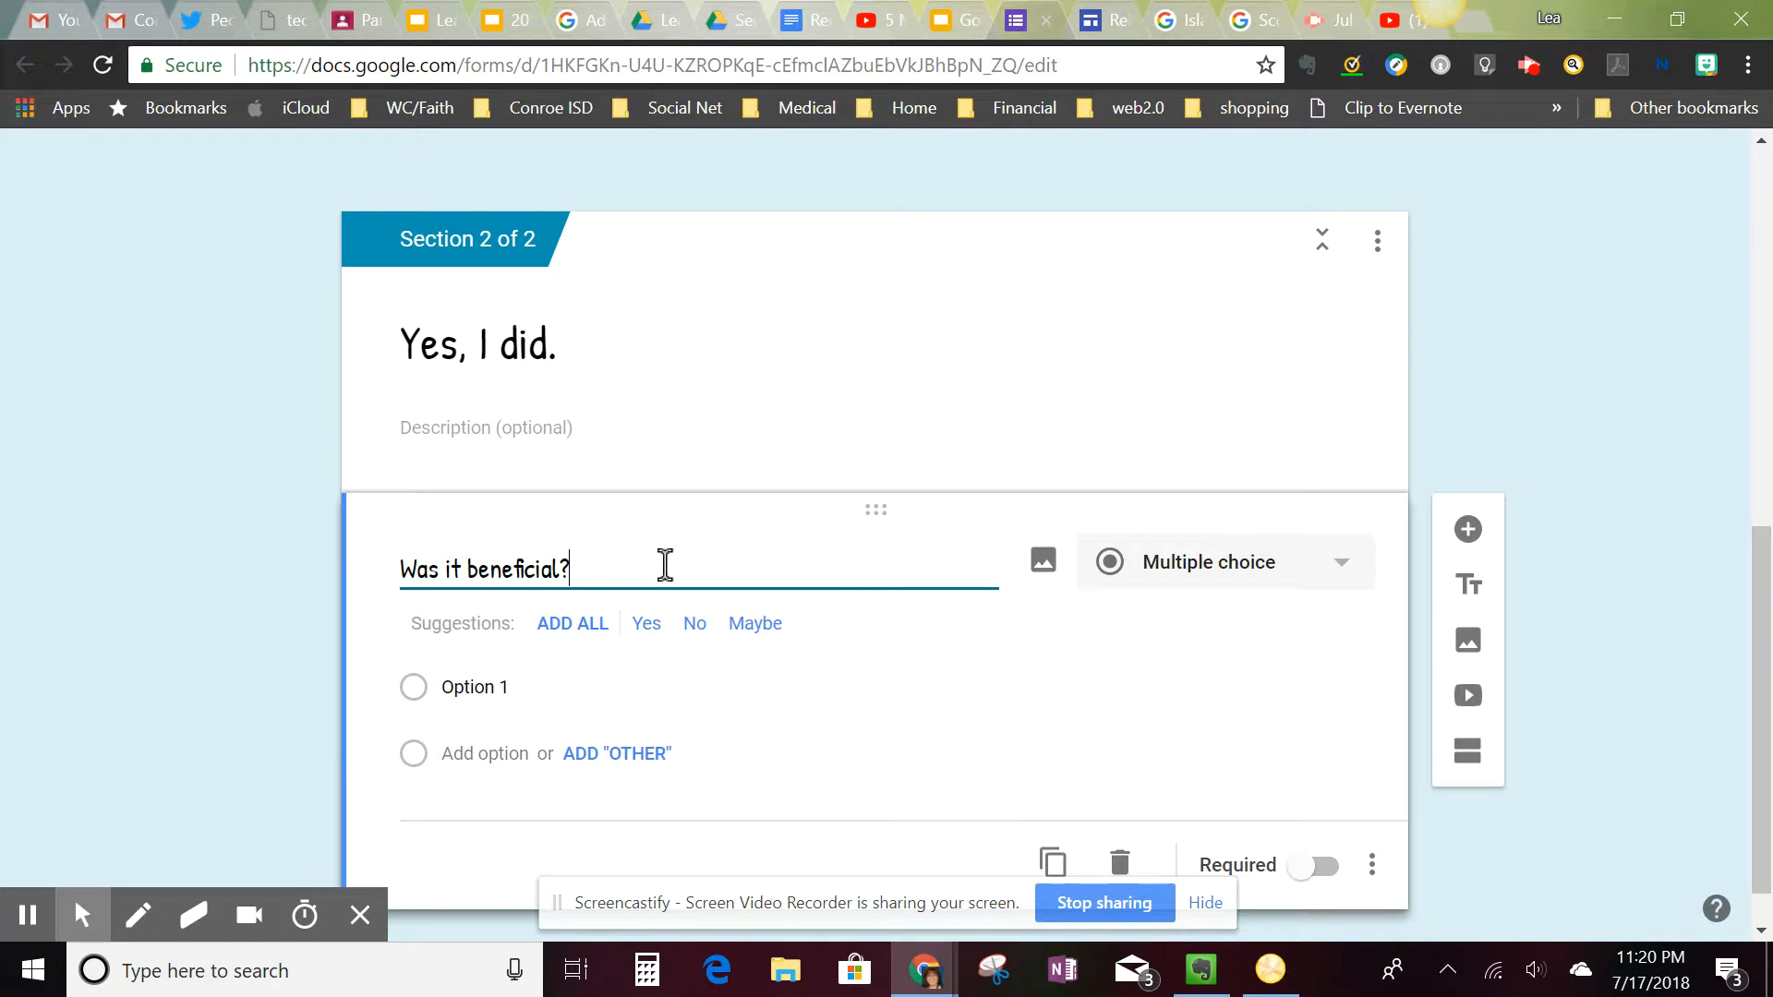
Give the "Was it beneficial?" question the answer options Yes and No and make it required
{"action": "left_click", "coordinate": [420, 698]}
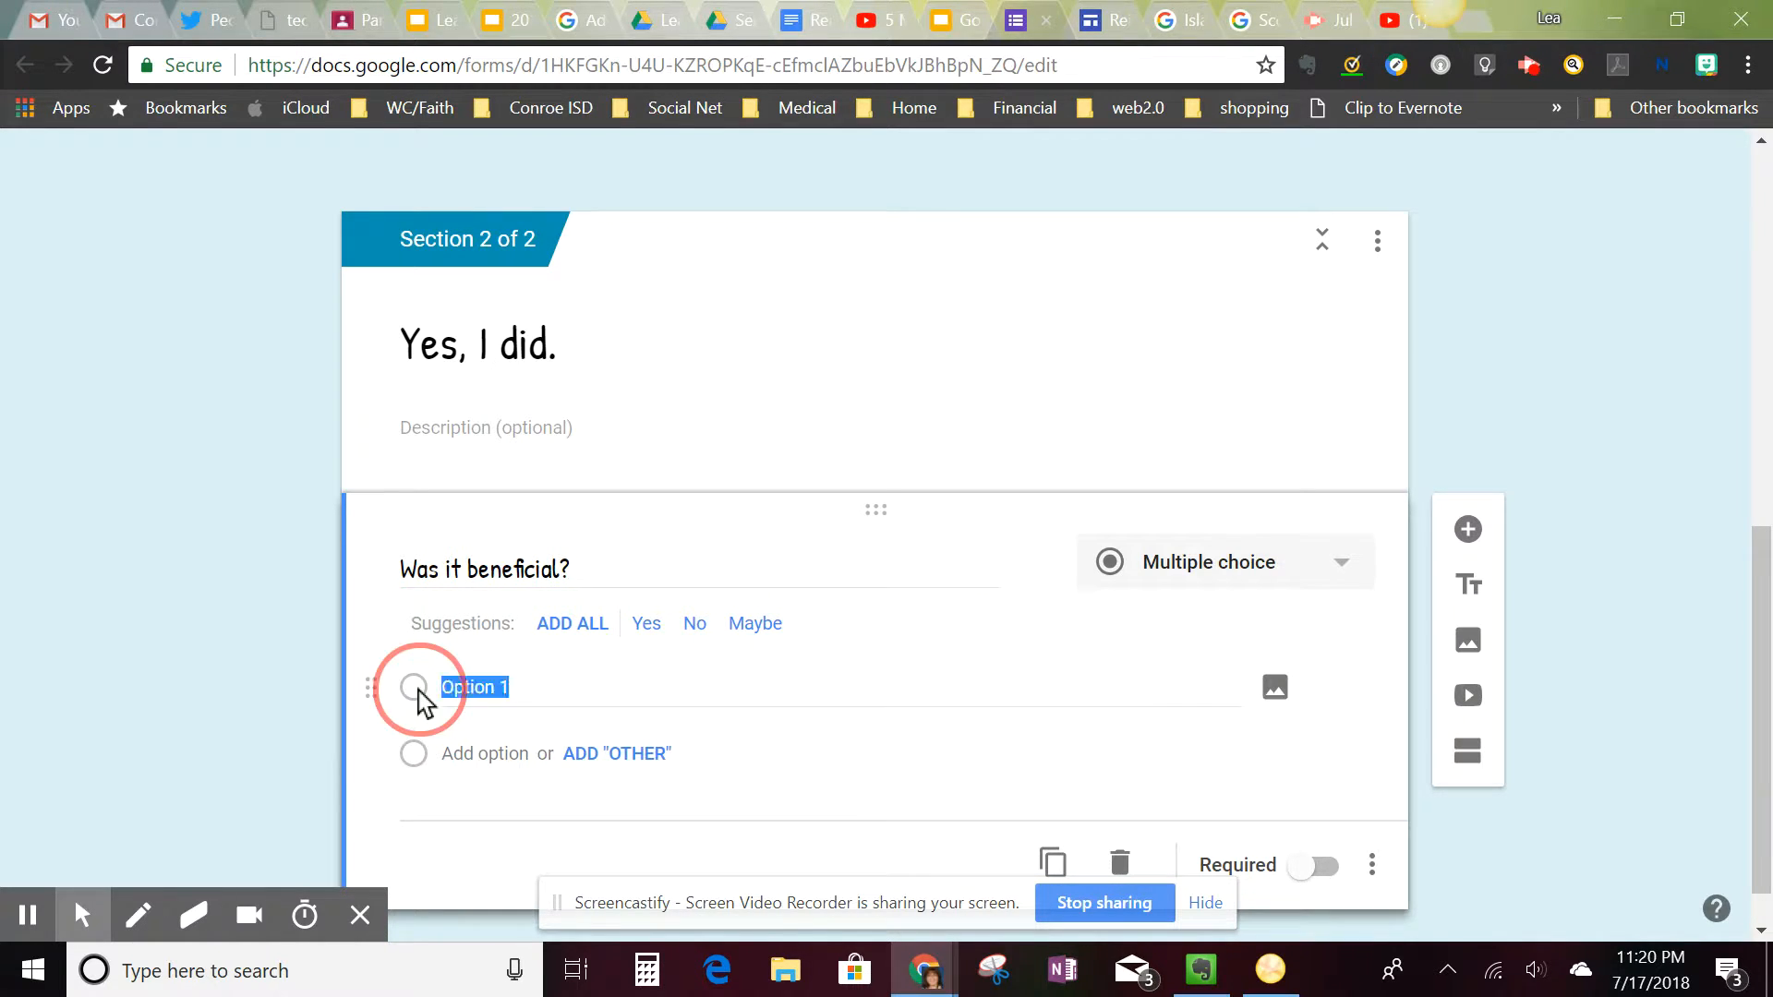
{"action": "type", "text": "Yes"}
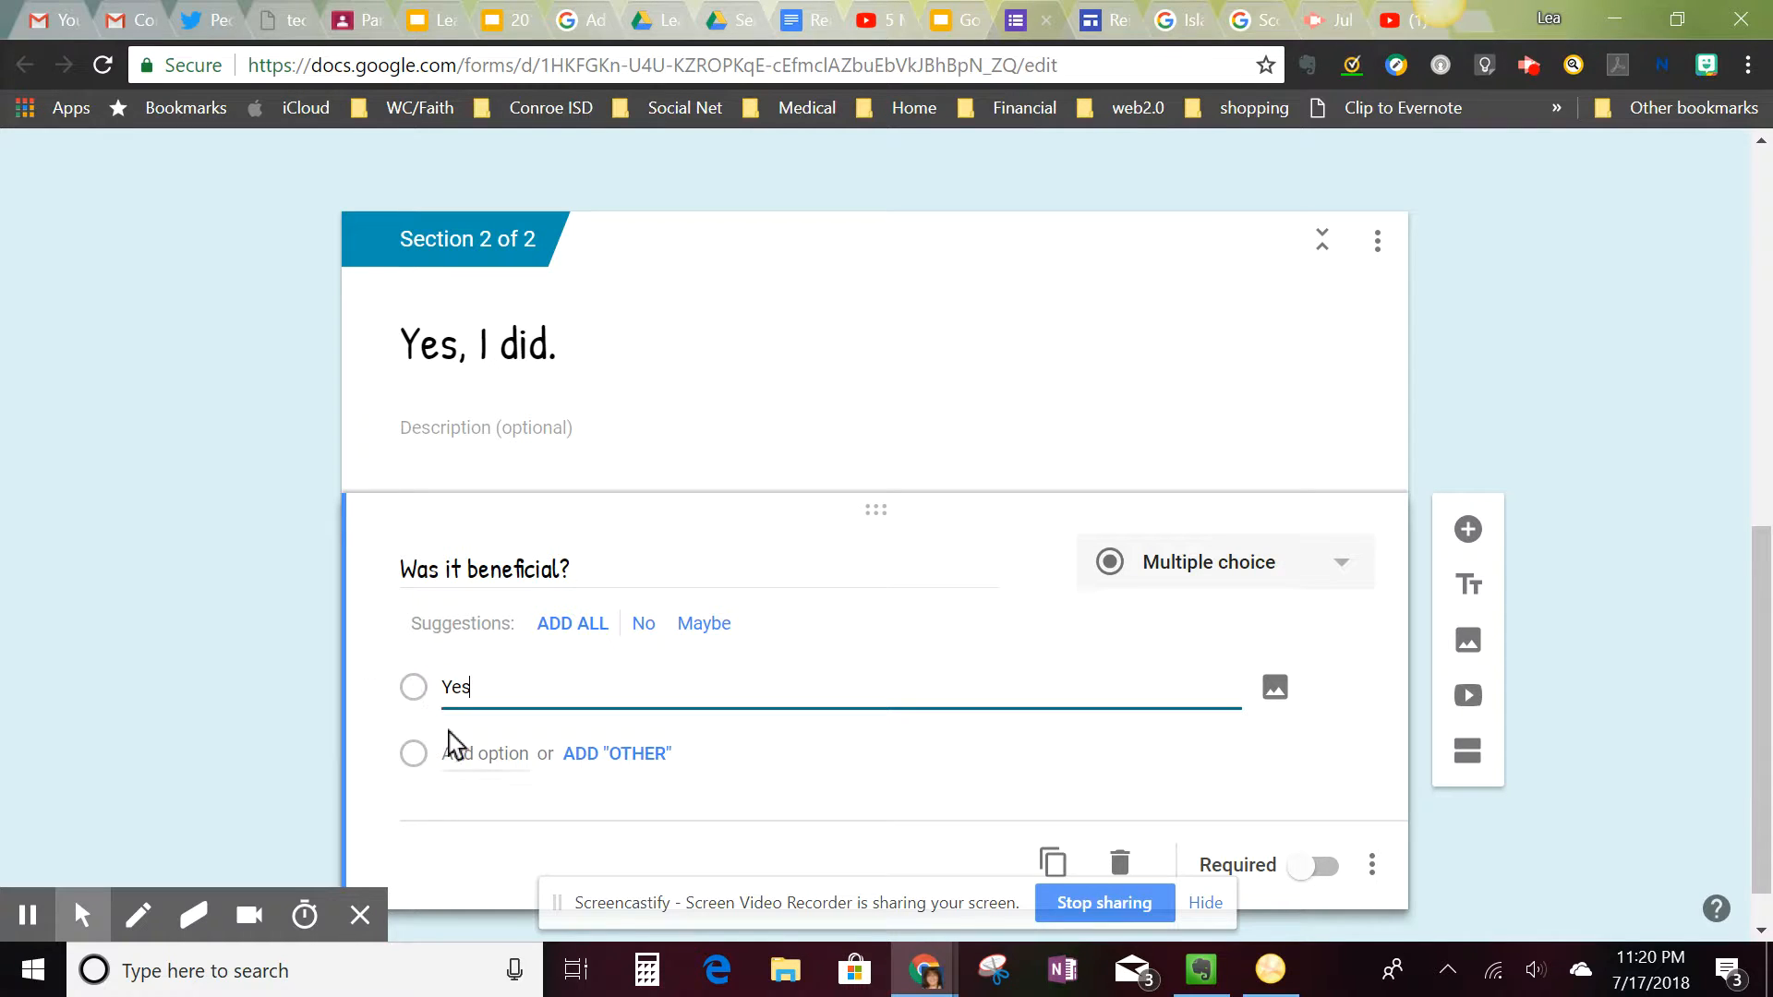
{"action": "left_click", "coordinate": [469, 753]}
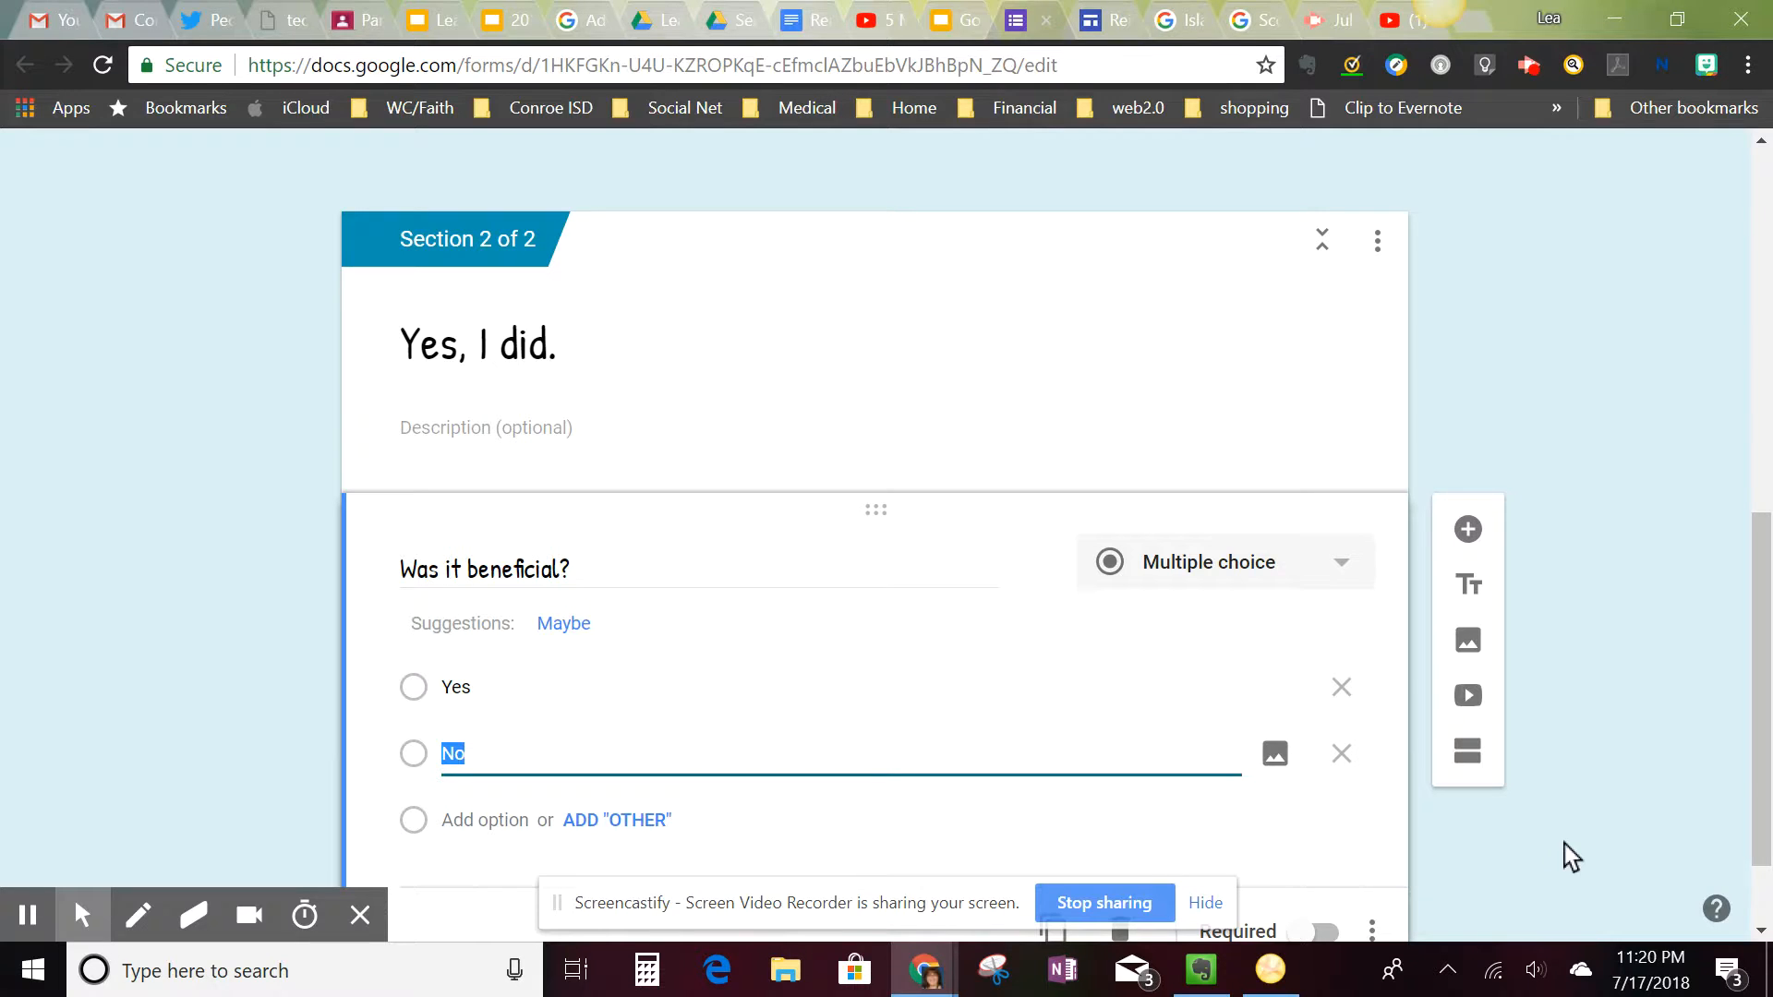
{"action": "scroll", "coordinate": [1764, 779], "scroll_direction": "down", "scroll_amount": 1}
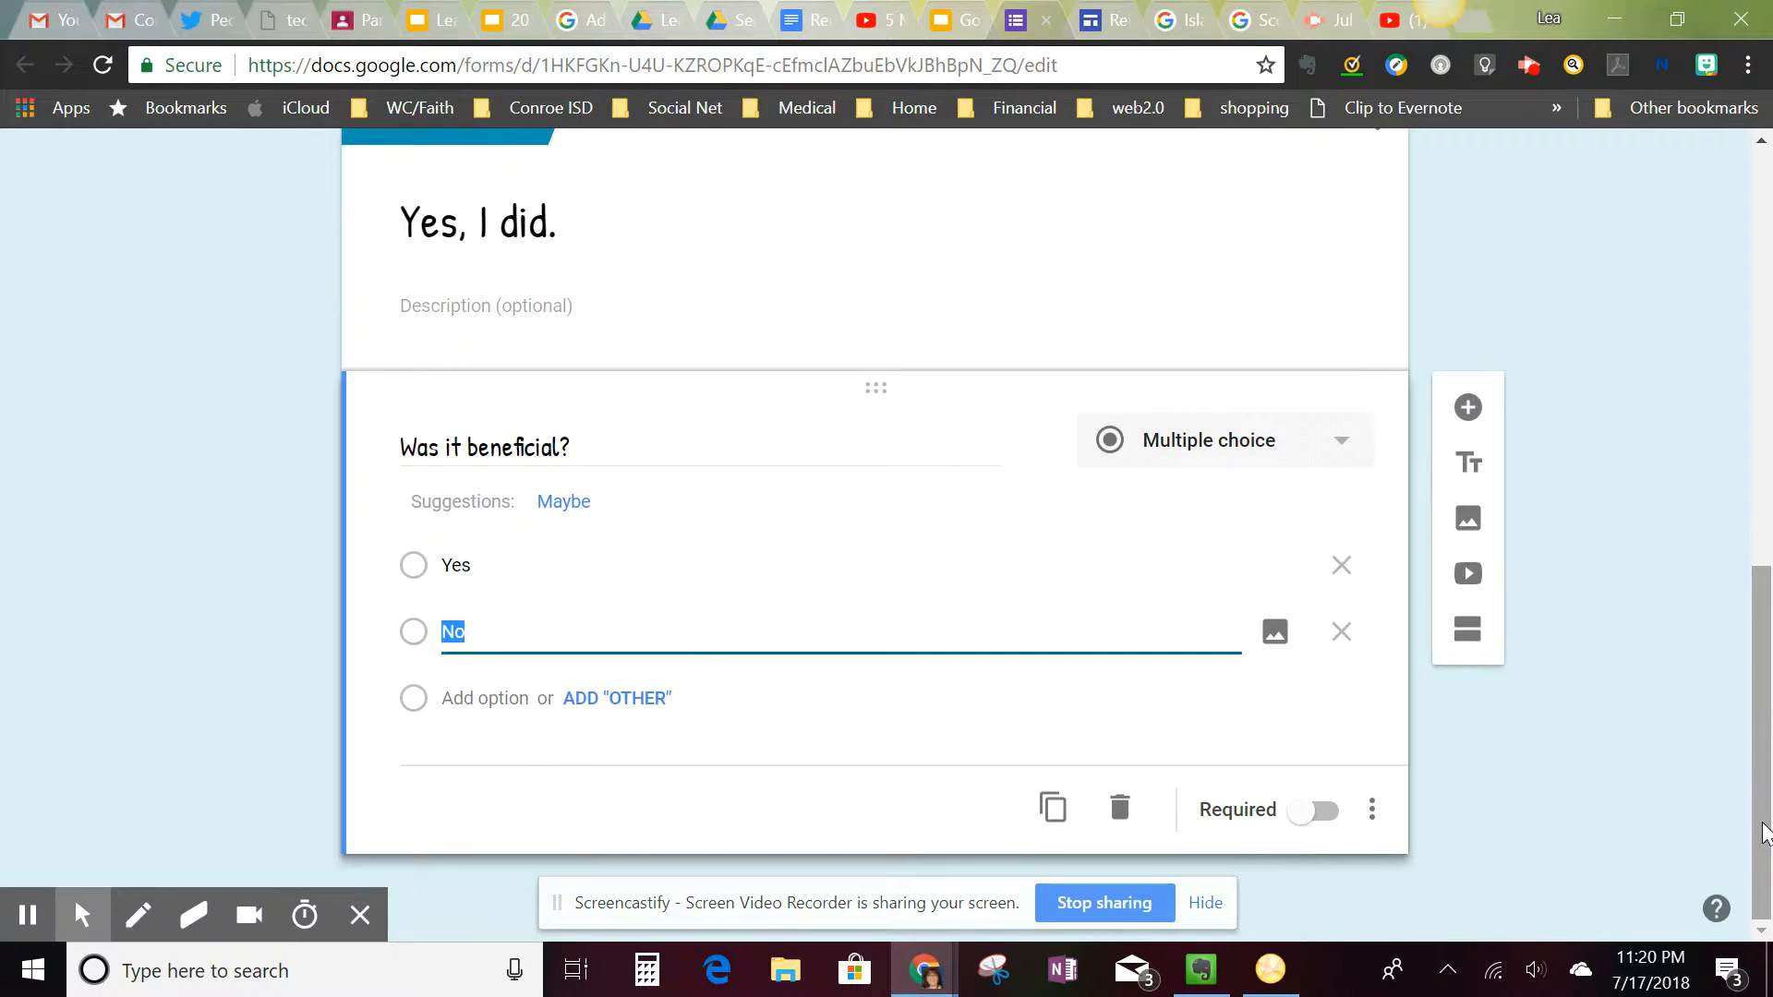
{"action": "left_click", "coordinate": [1326, 811]}
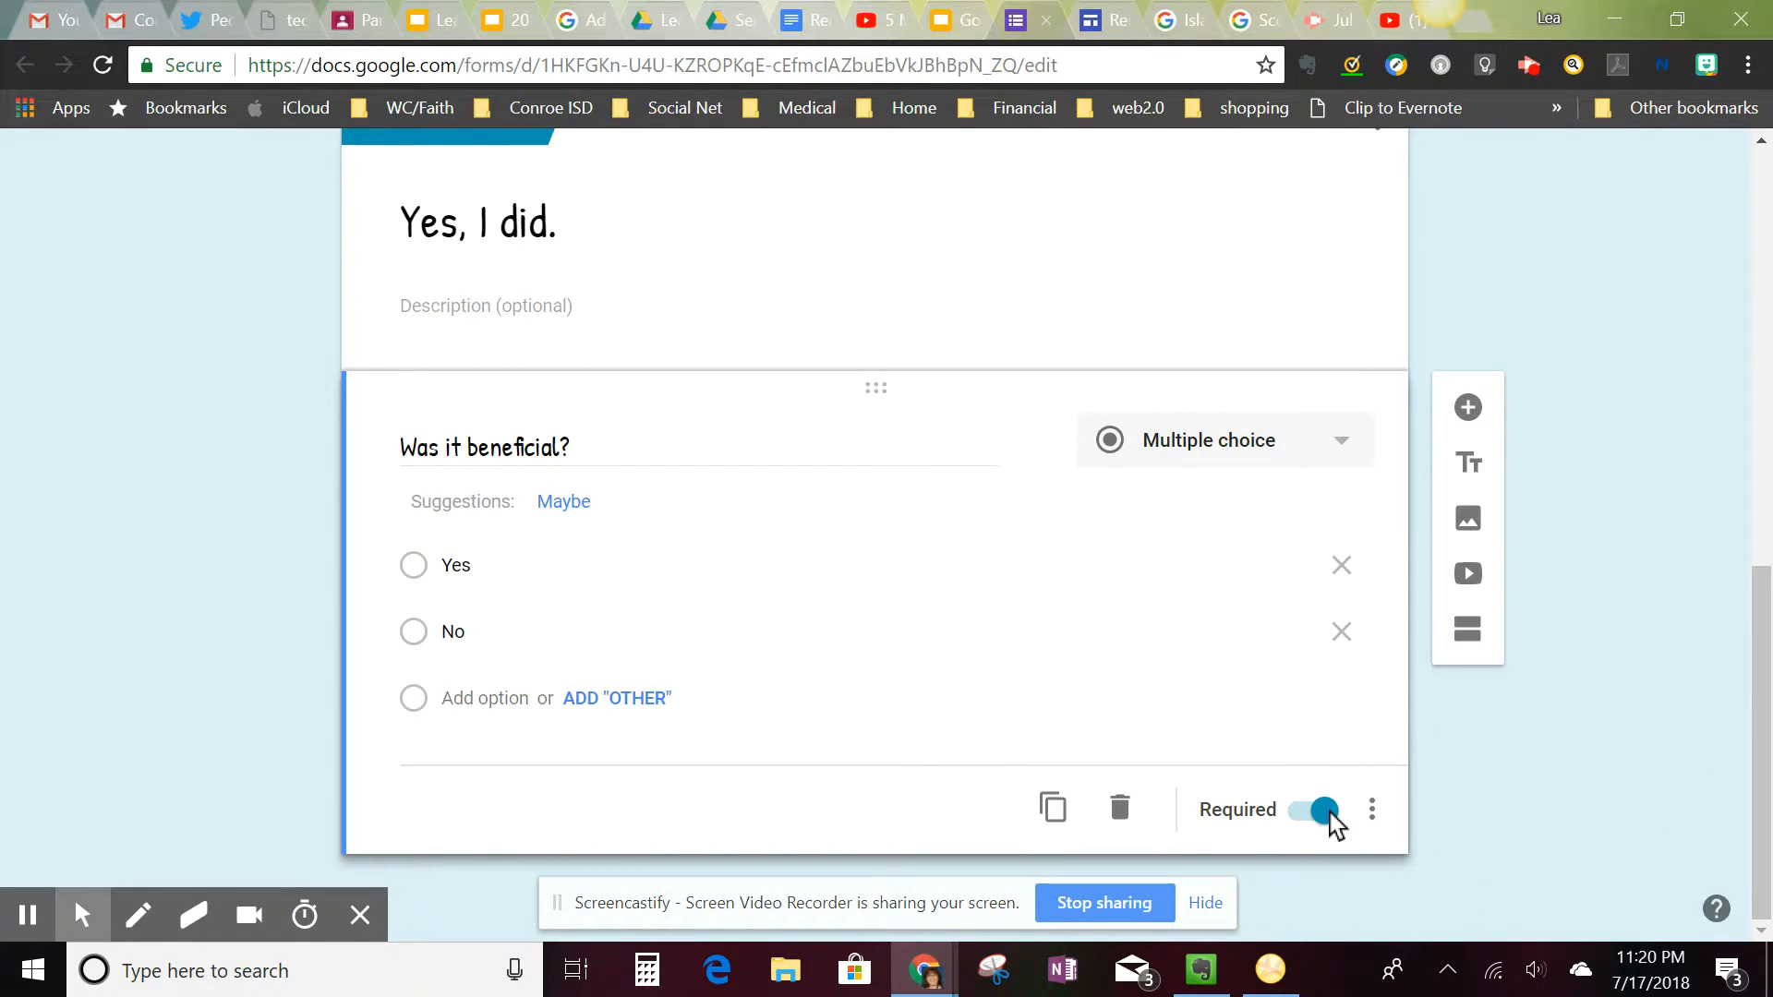
Add a required Paragraph question reading "How could it have been more beneficial?" below the "Was it beneficial?" question
{"action": "left_click", "coordinate": [1469, 409]}
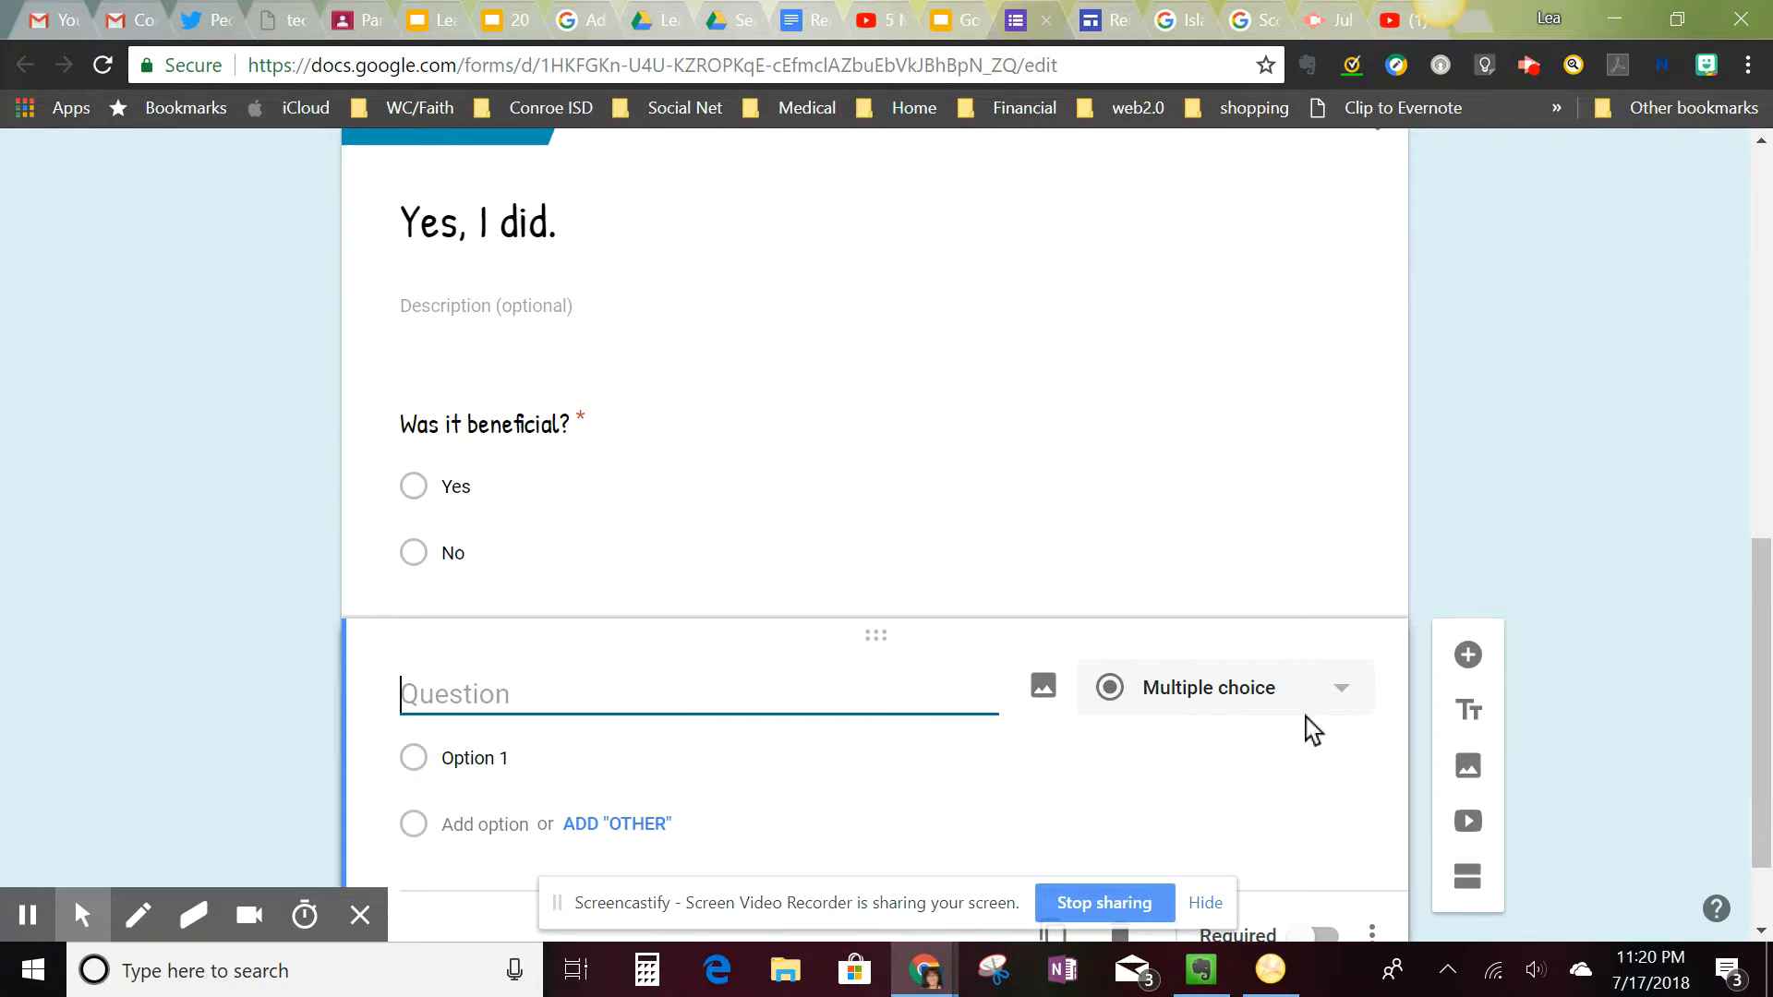
{"action": "left_click", "coordinate": [1336, 693]}
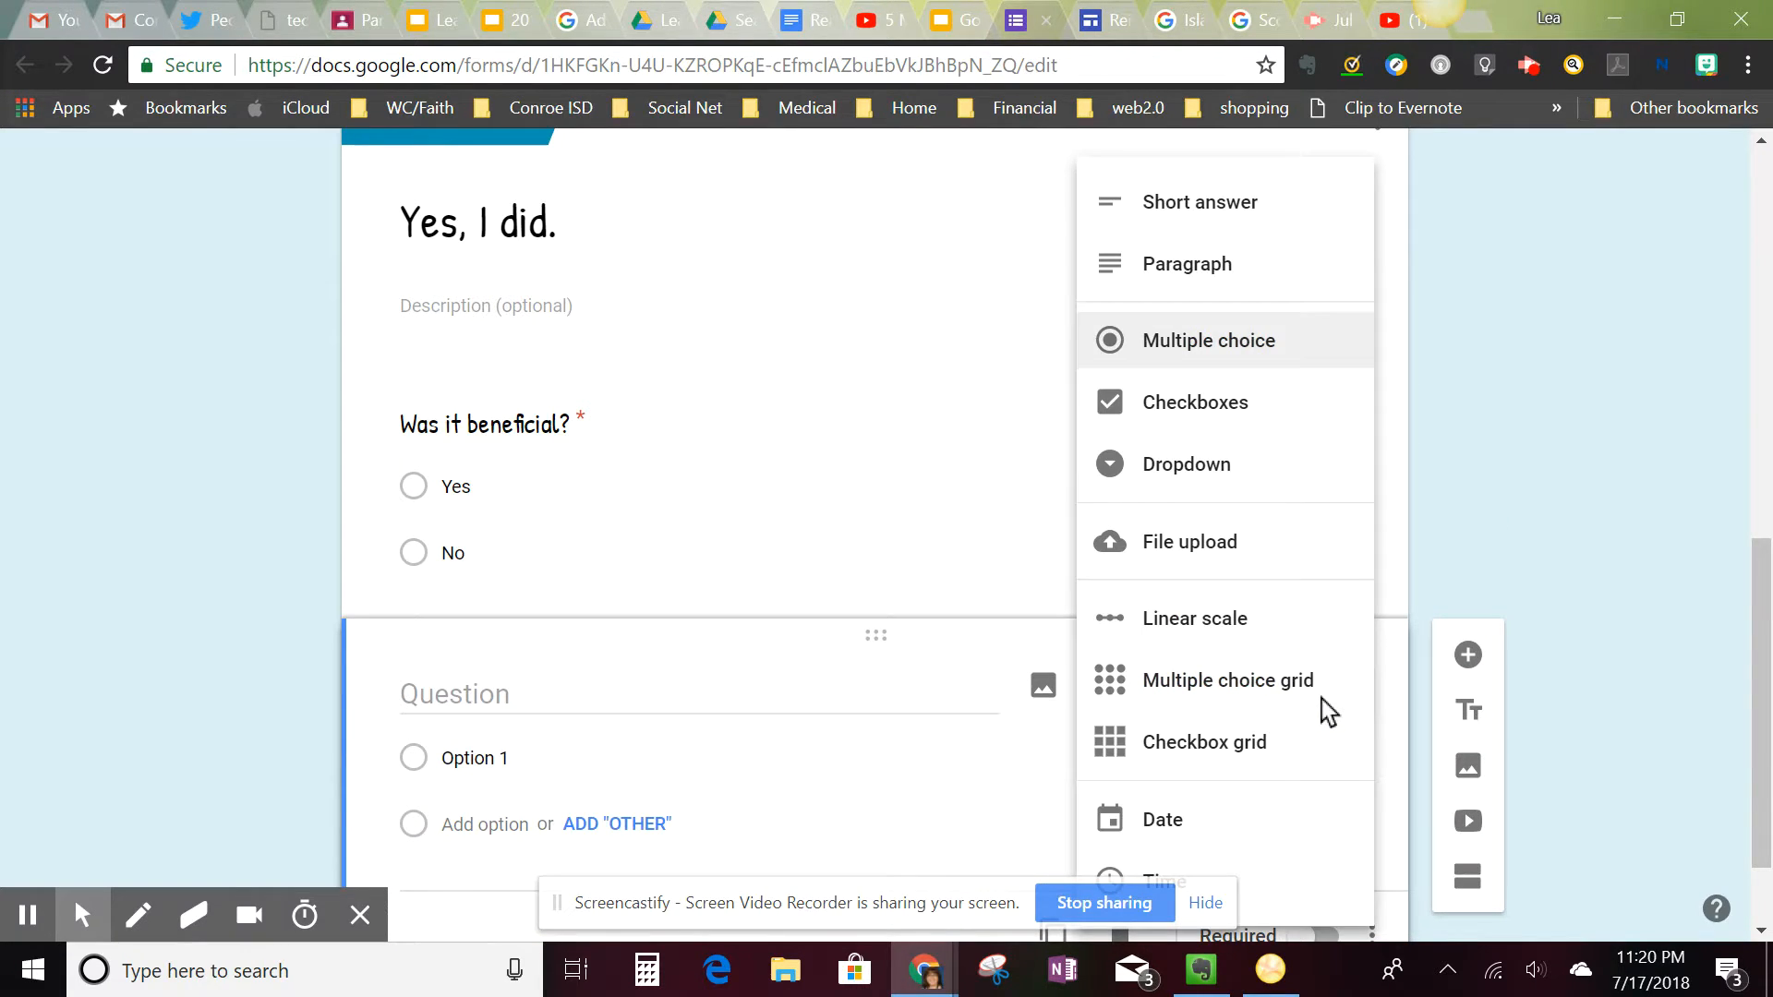
{"action": "left_click", "coordinate": [1235, 277]}
{"action": "left_click", "coordinate": [638, 695]}
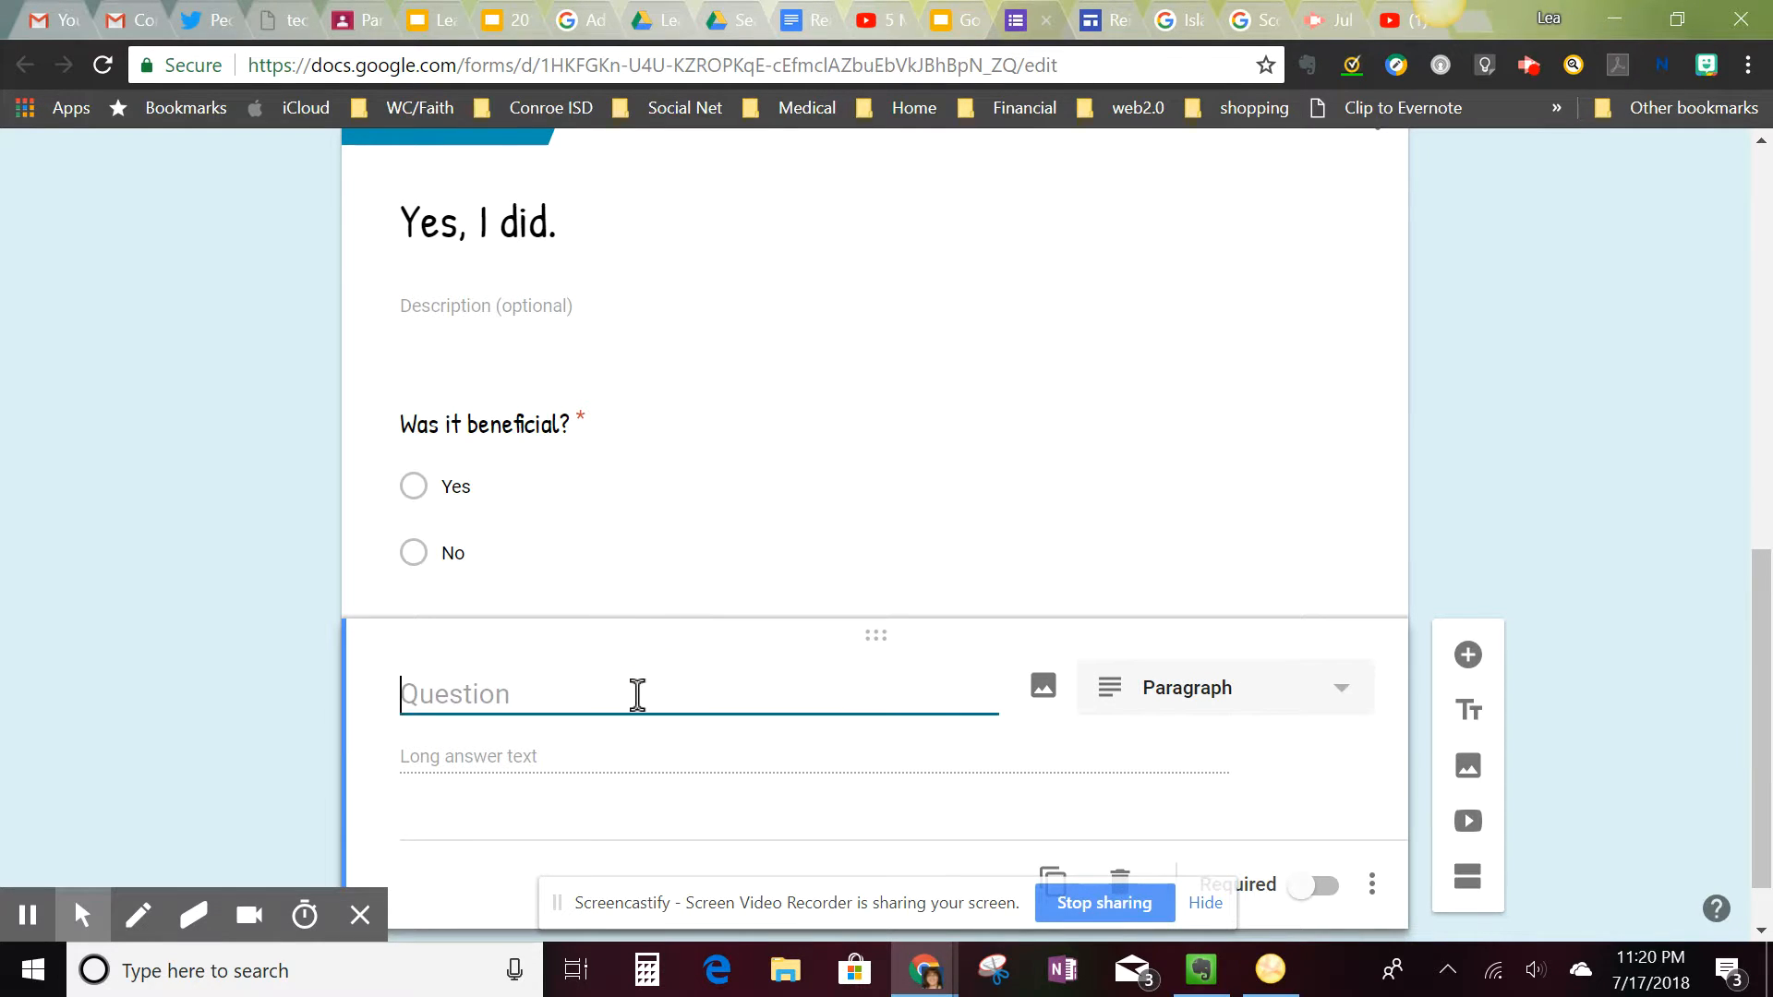
{"action": "type", "text": "How cou"}
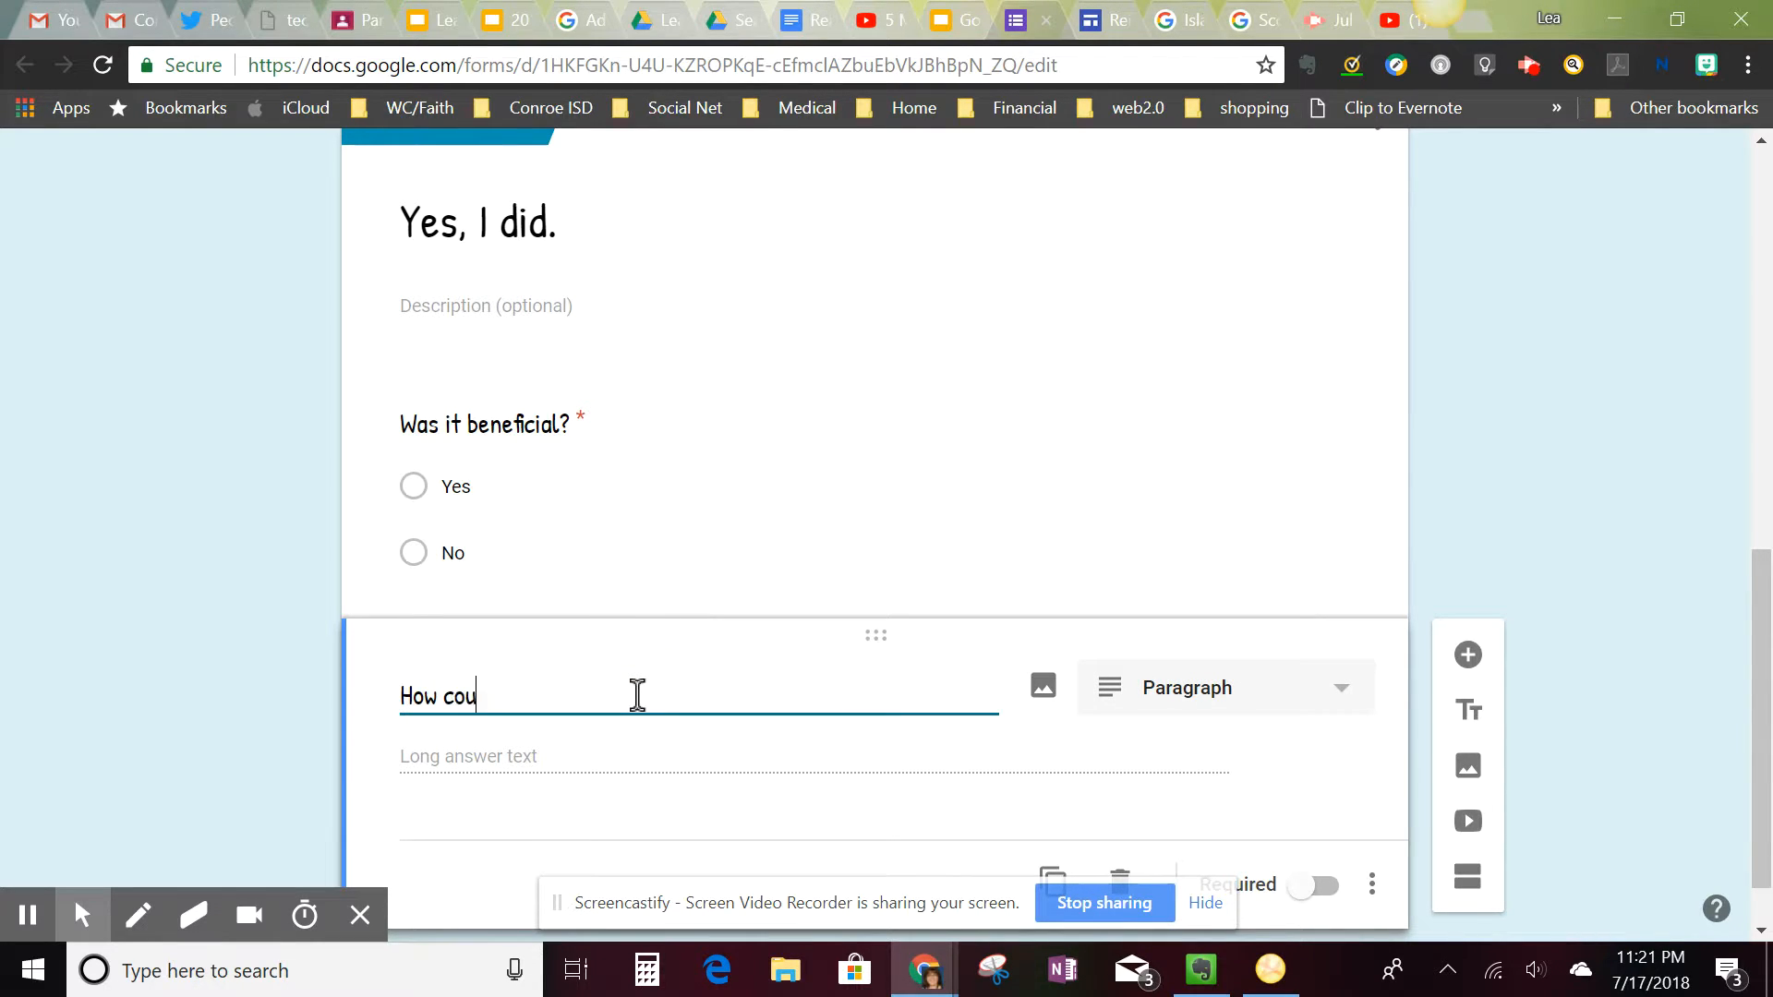
{"action": "type", "text": "ld it have been more b"}
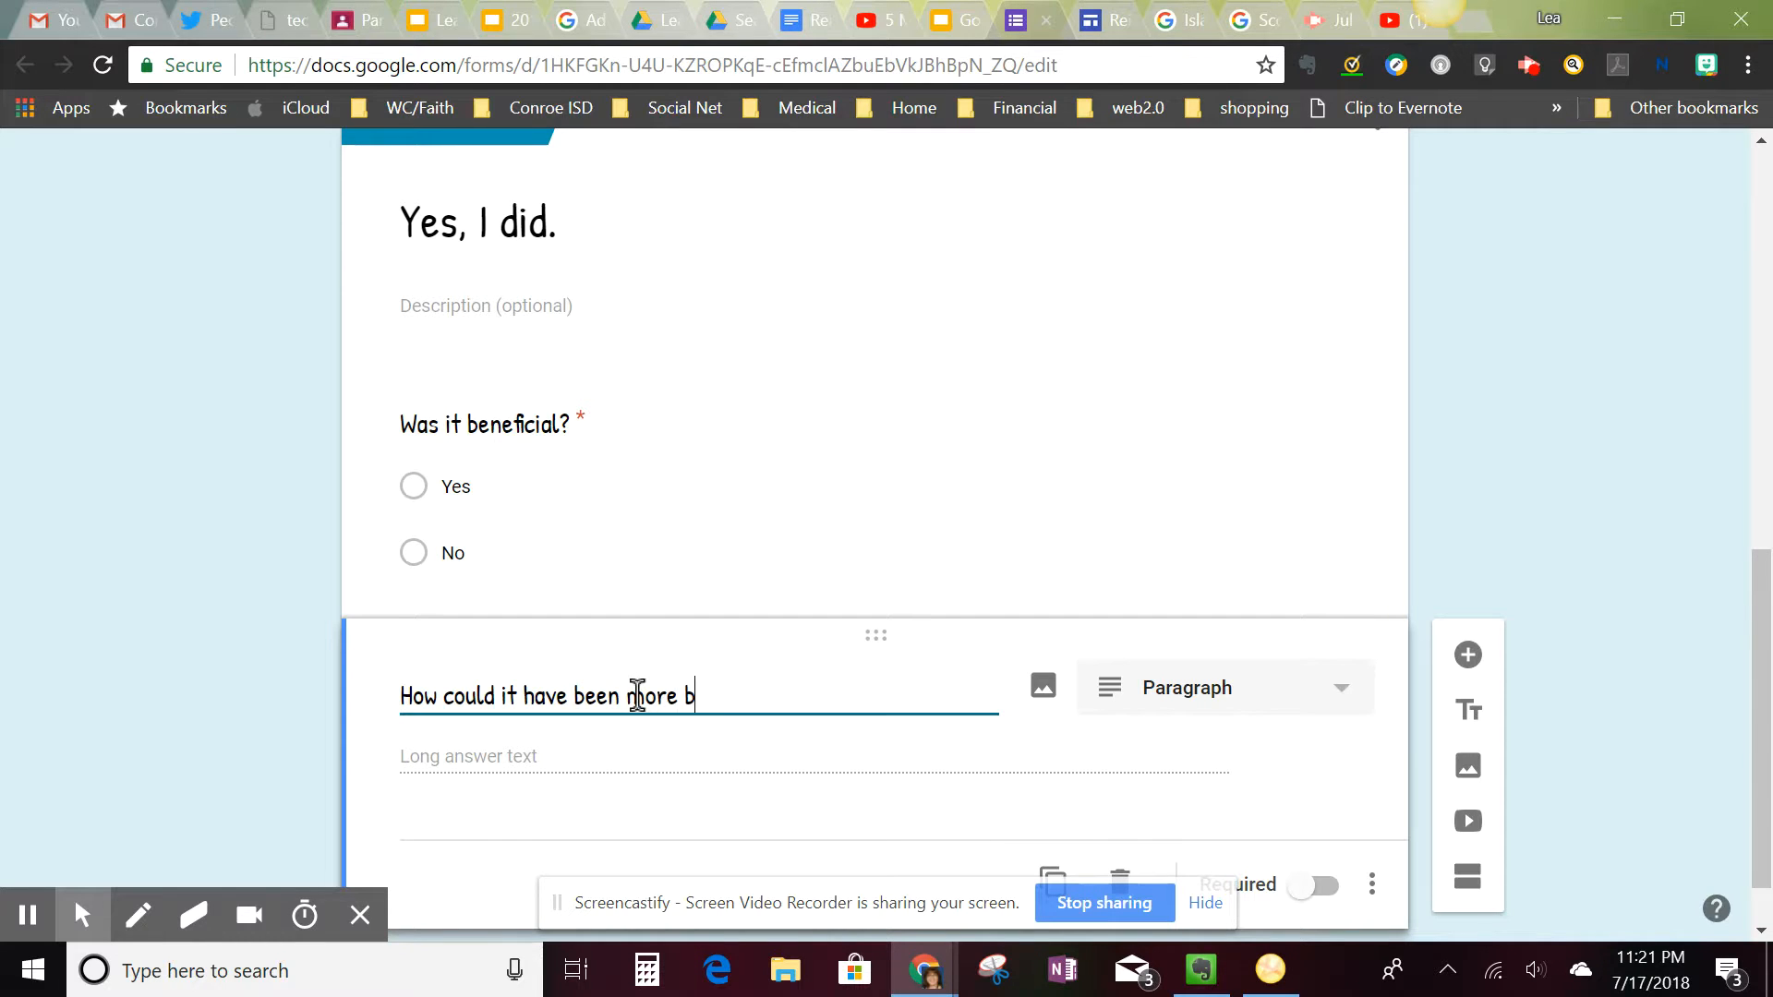
{"action": "type", "text": "enfficial?"}
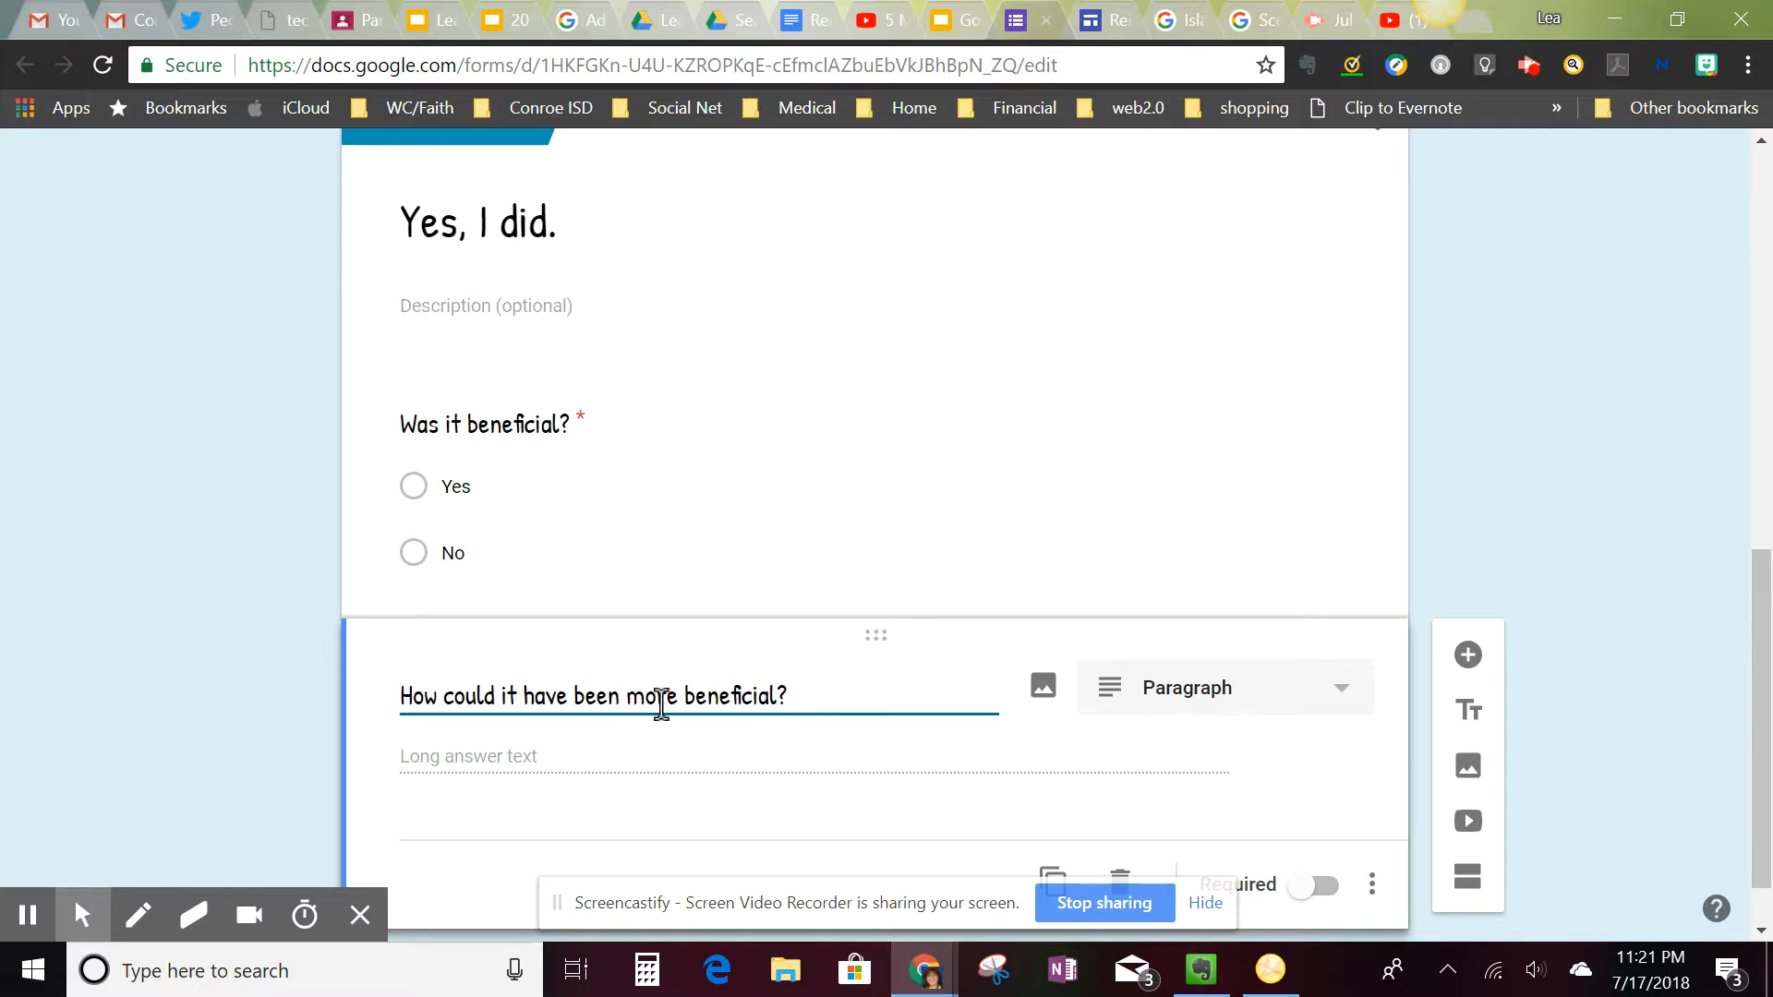
{"action": "left_click", "coordinate": [1324, 891]}
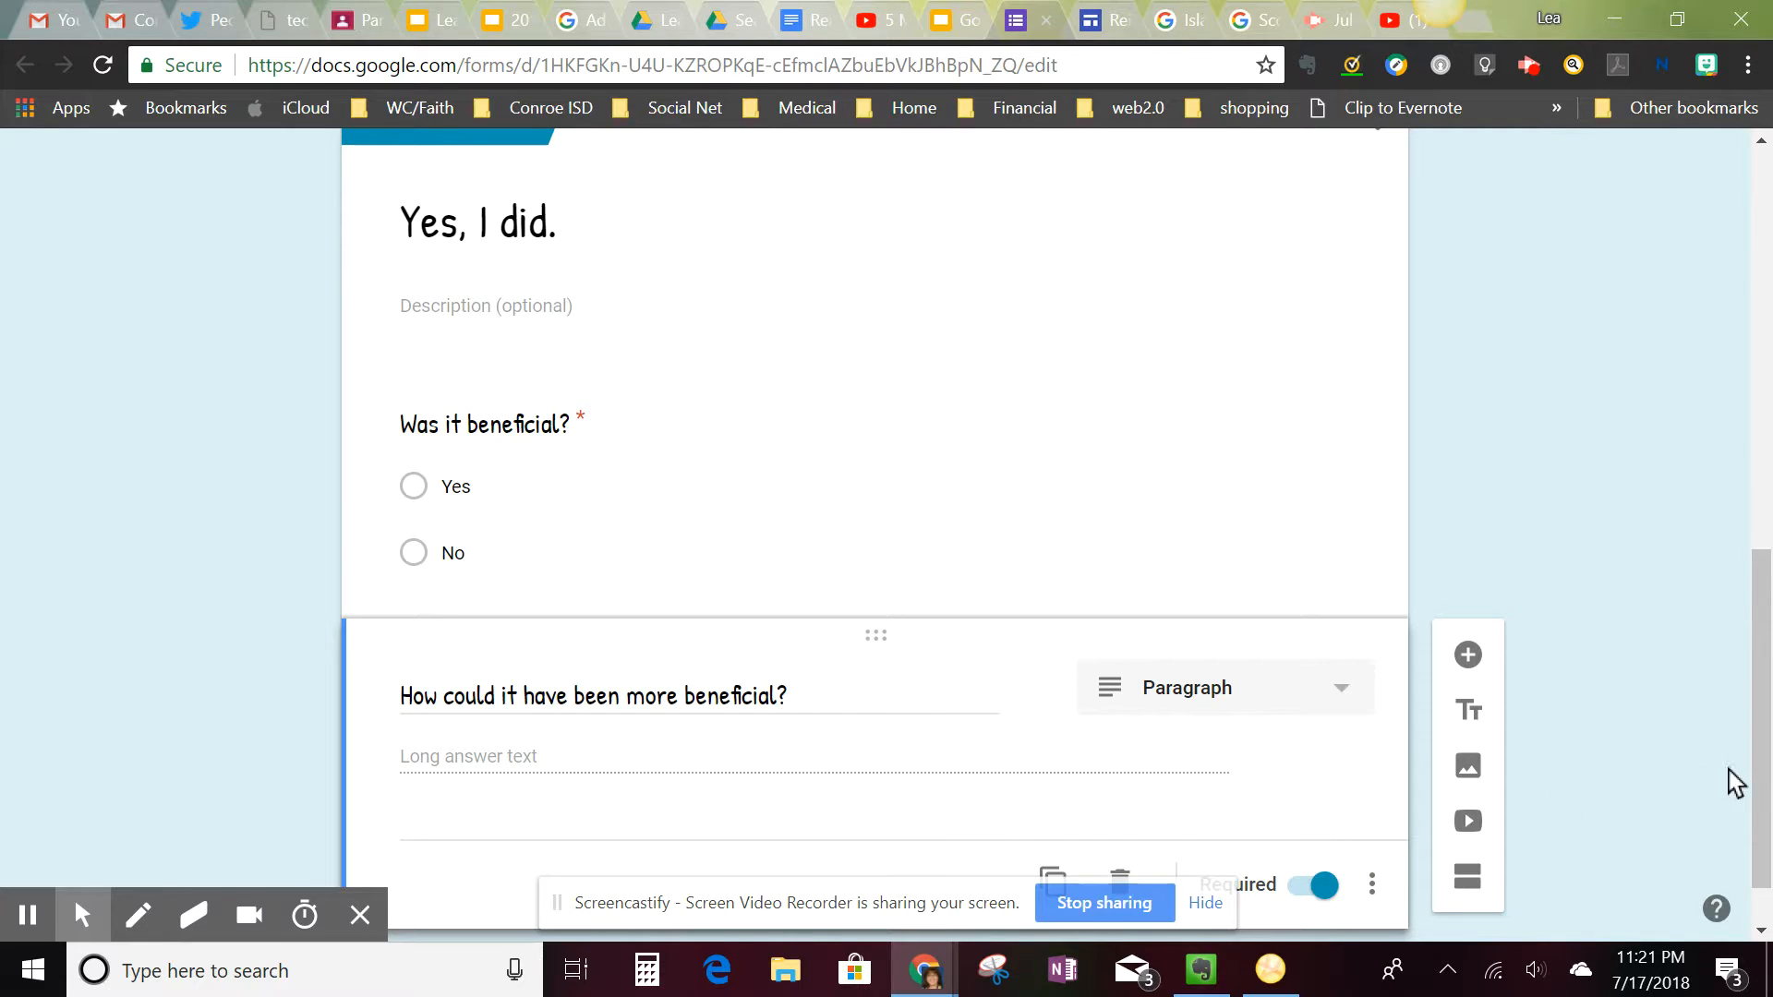
Add a third section after the "Yes, I did." section and title it "No, I did not."
{"action": "scroll", "coordinate": [1766, 779], "scroll_direction": "down", "scroll_amount": 1}
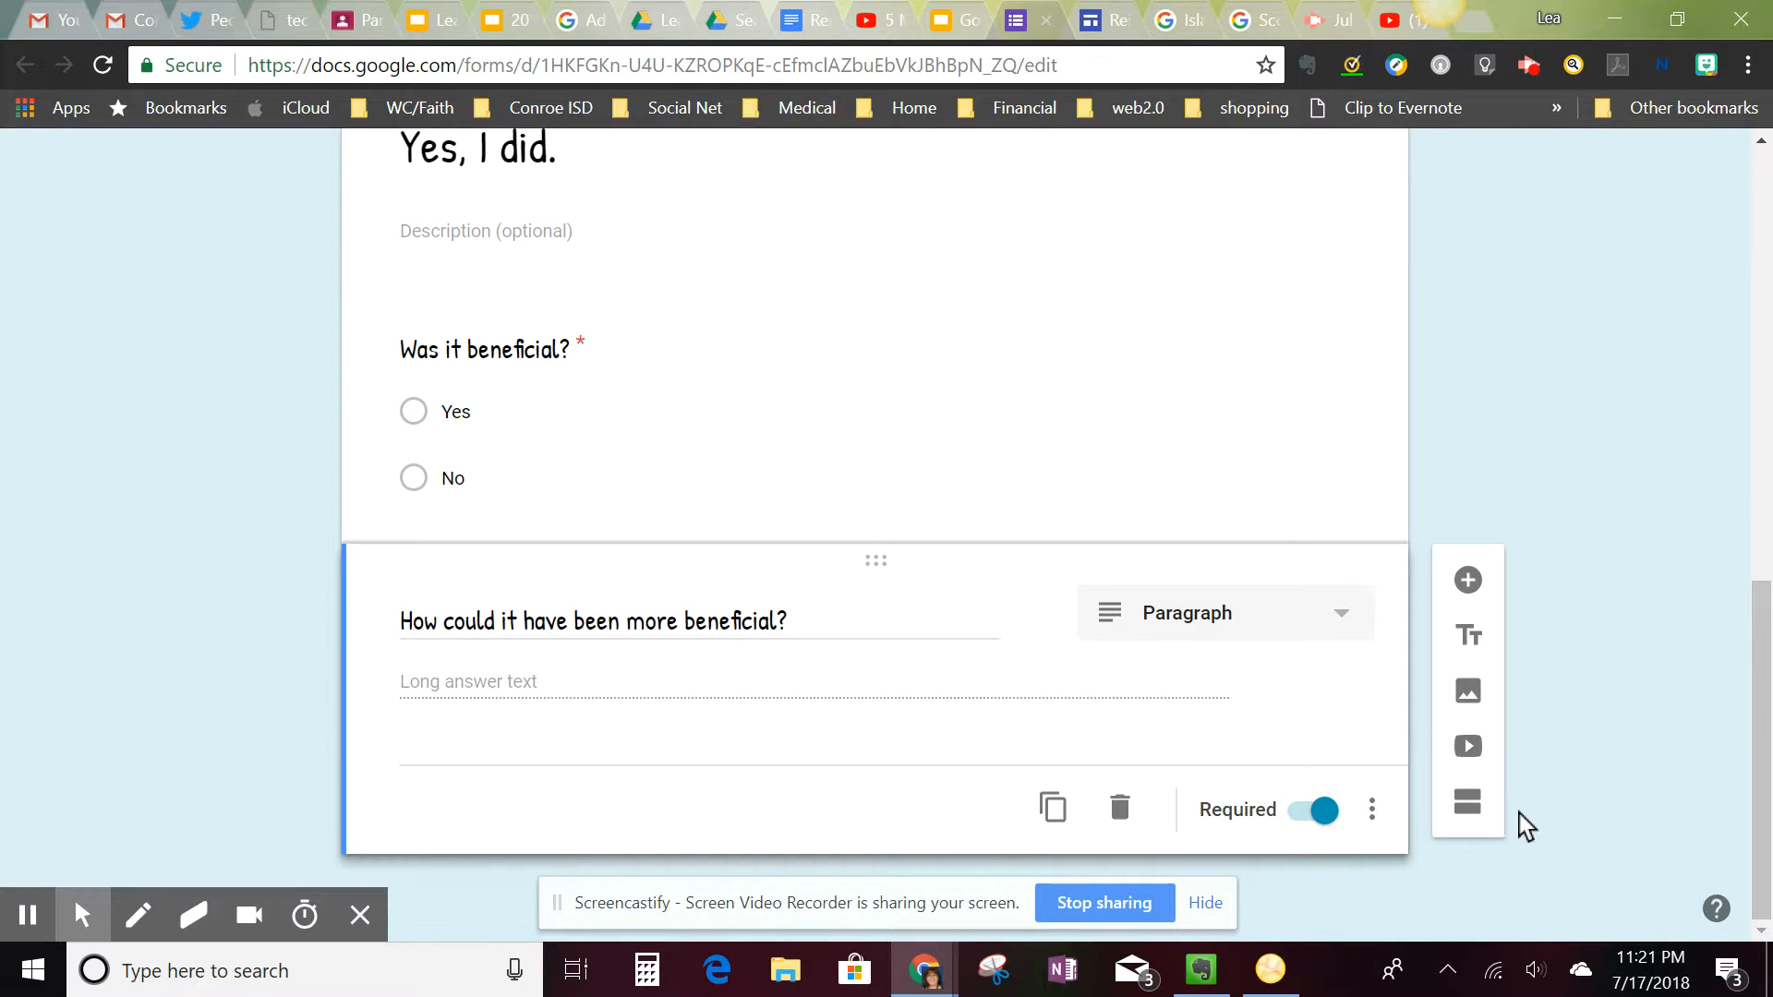
{"action": "left_click", "coordinate": [1472, 813]}
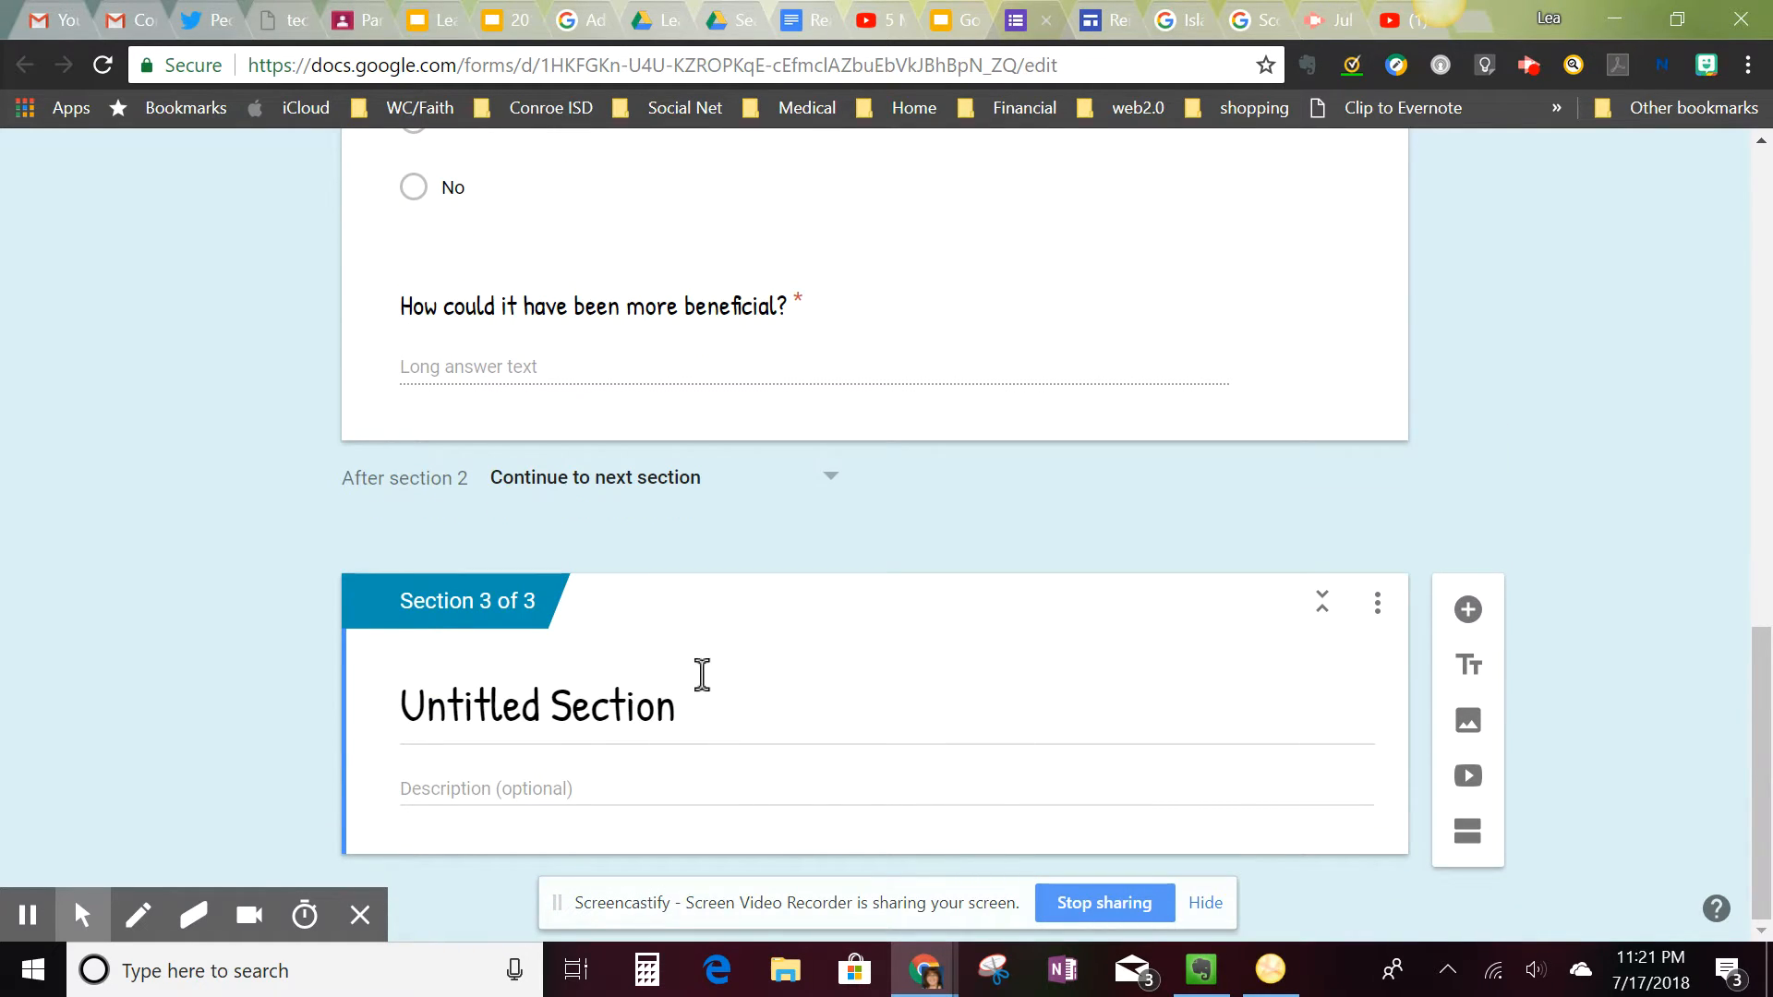
{"action": "left_click", "coordinate": [702, 677]}
{"action": "type", "text": "No, "}
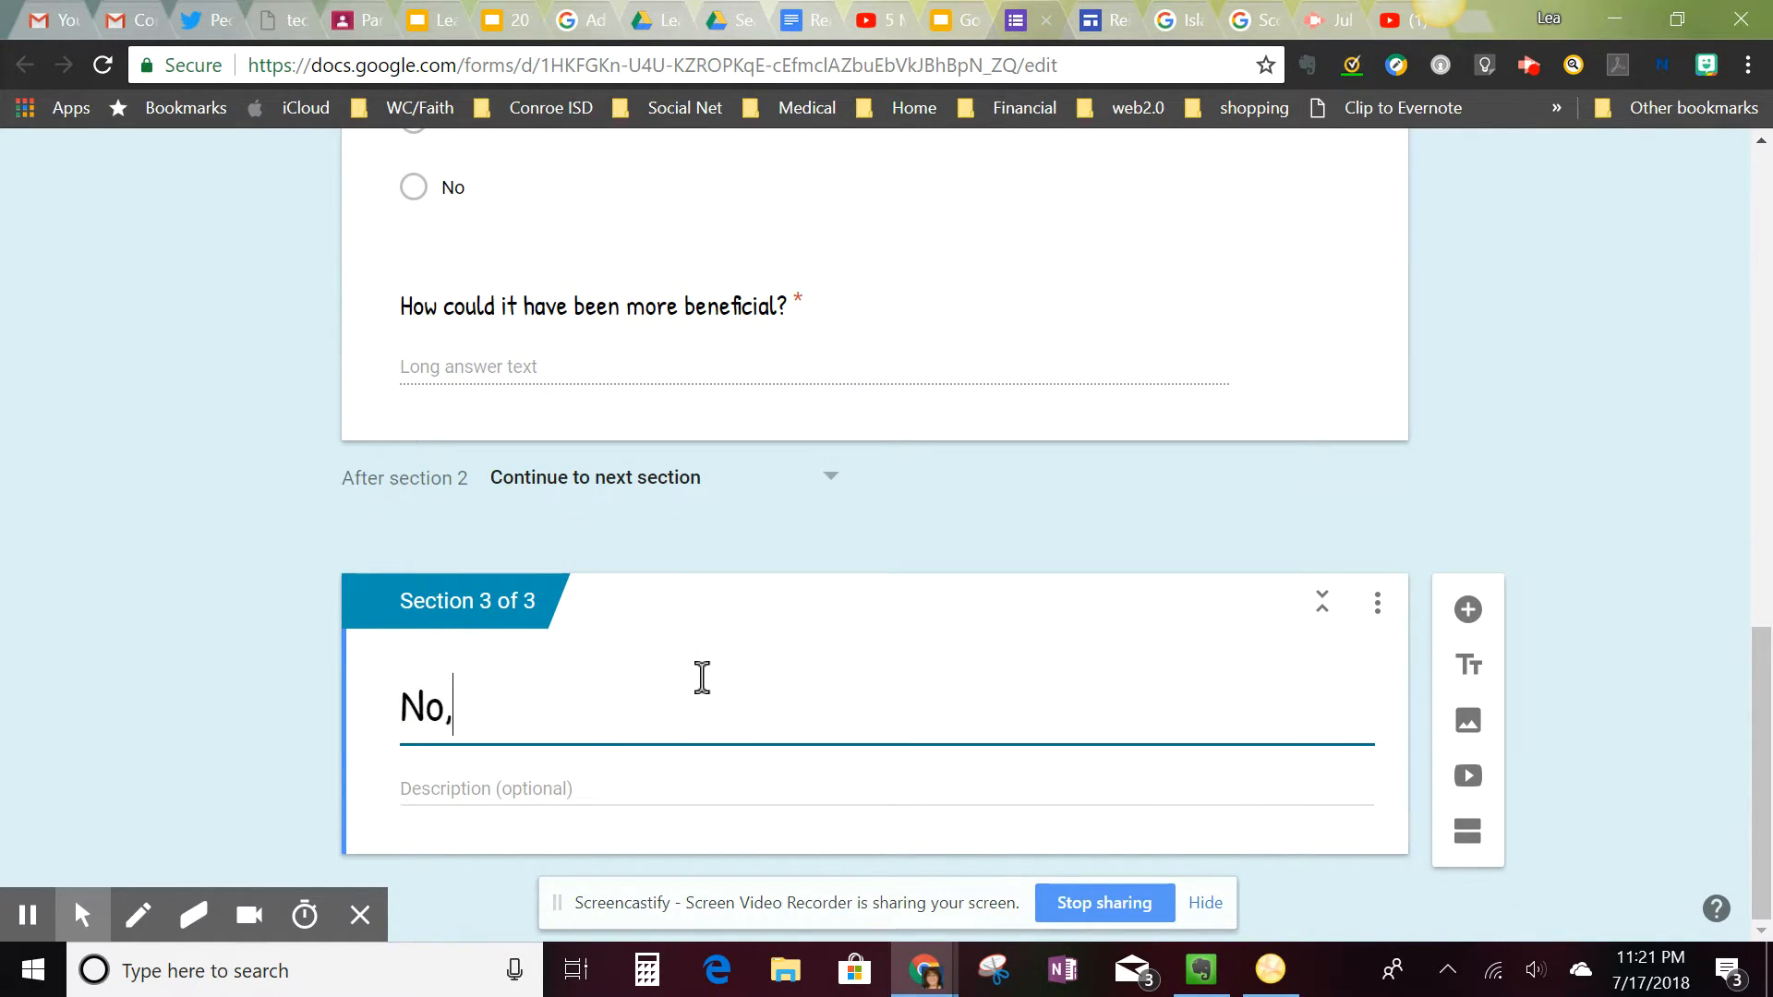
{"action": "type", "text": "I did not"}
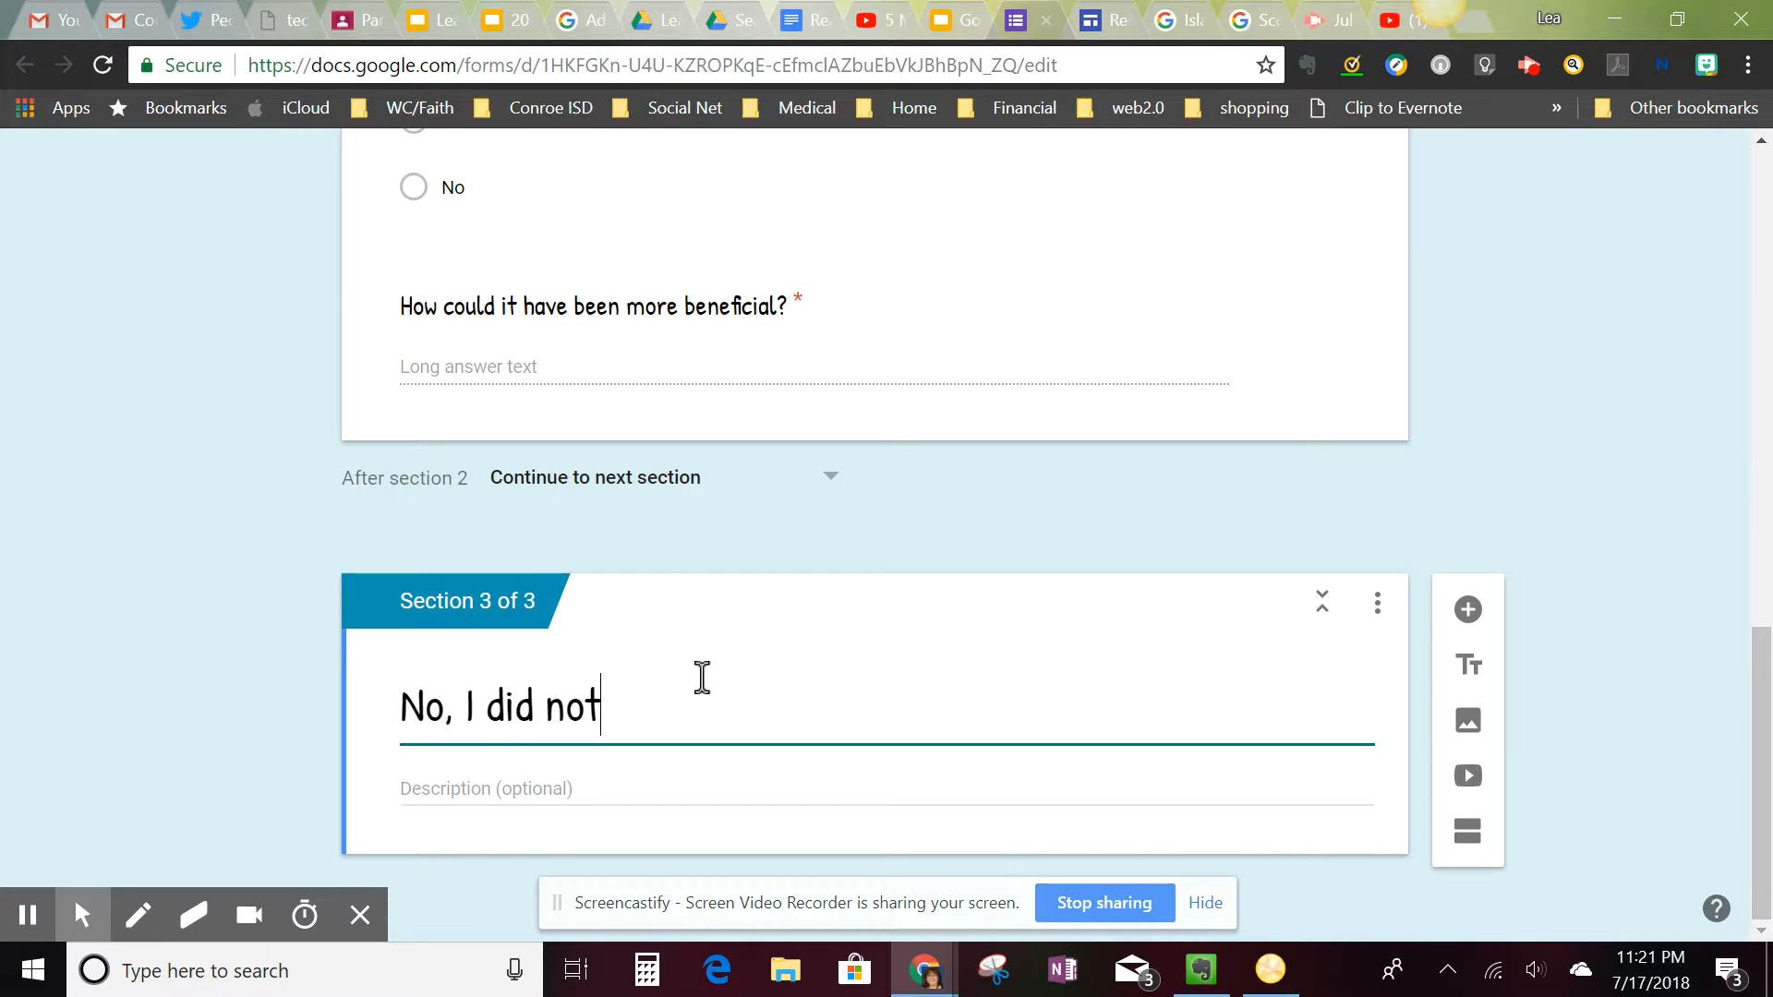
{"action": "type", "text": "."}
Add a required Paragraph question reading "What caused you to not utilize the technology teacher?" to the "No, I did not." section
{"action": "left_click", "coordinate": [1470, 611]}
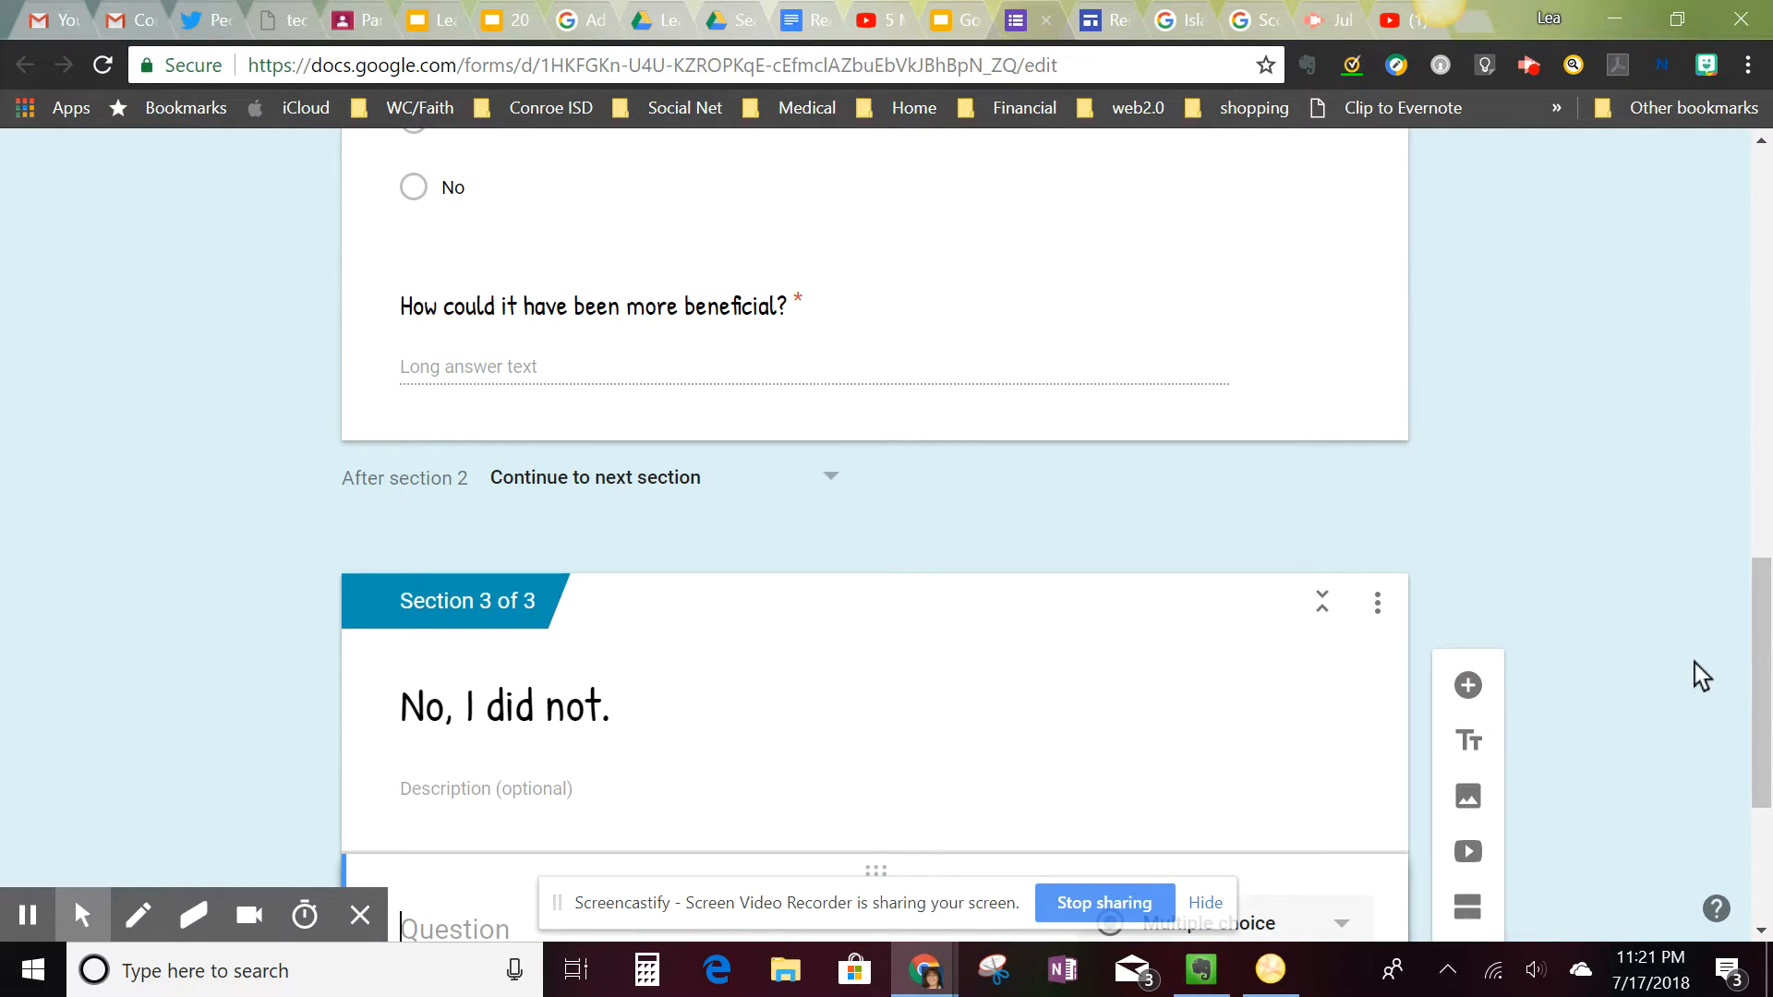
{"action": "left_click_drag", "start_coordinate": [1754, 626], "coordinate": [1753, 739]}
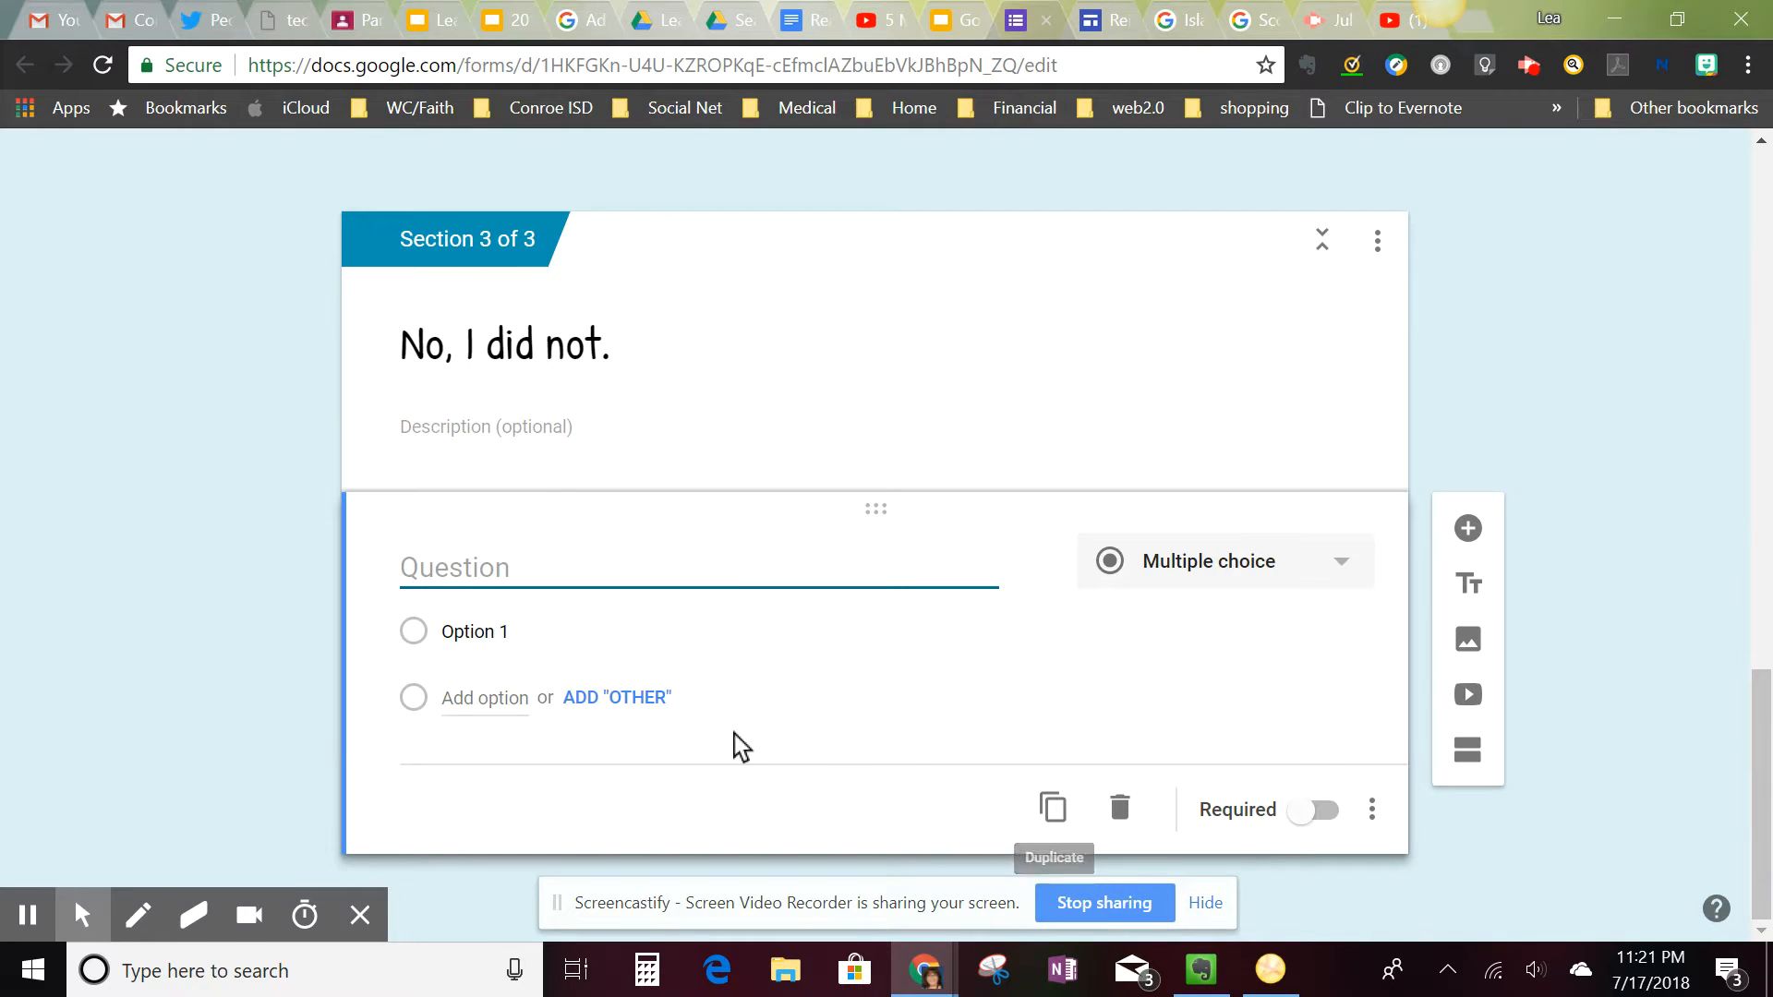
{"action": "type", "text": "Wha"}
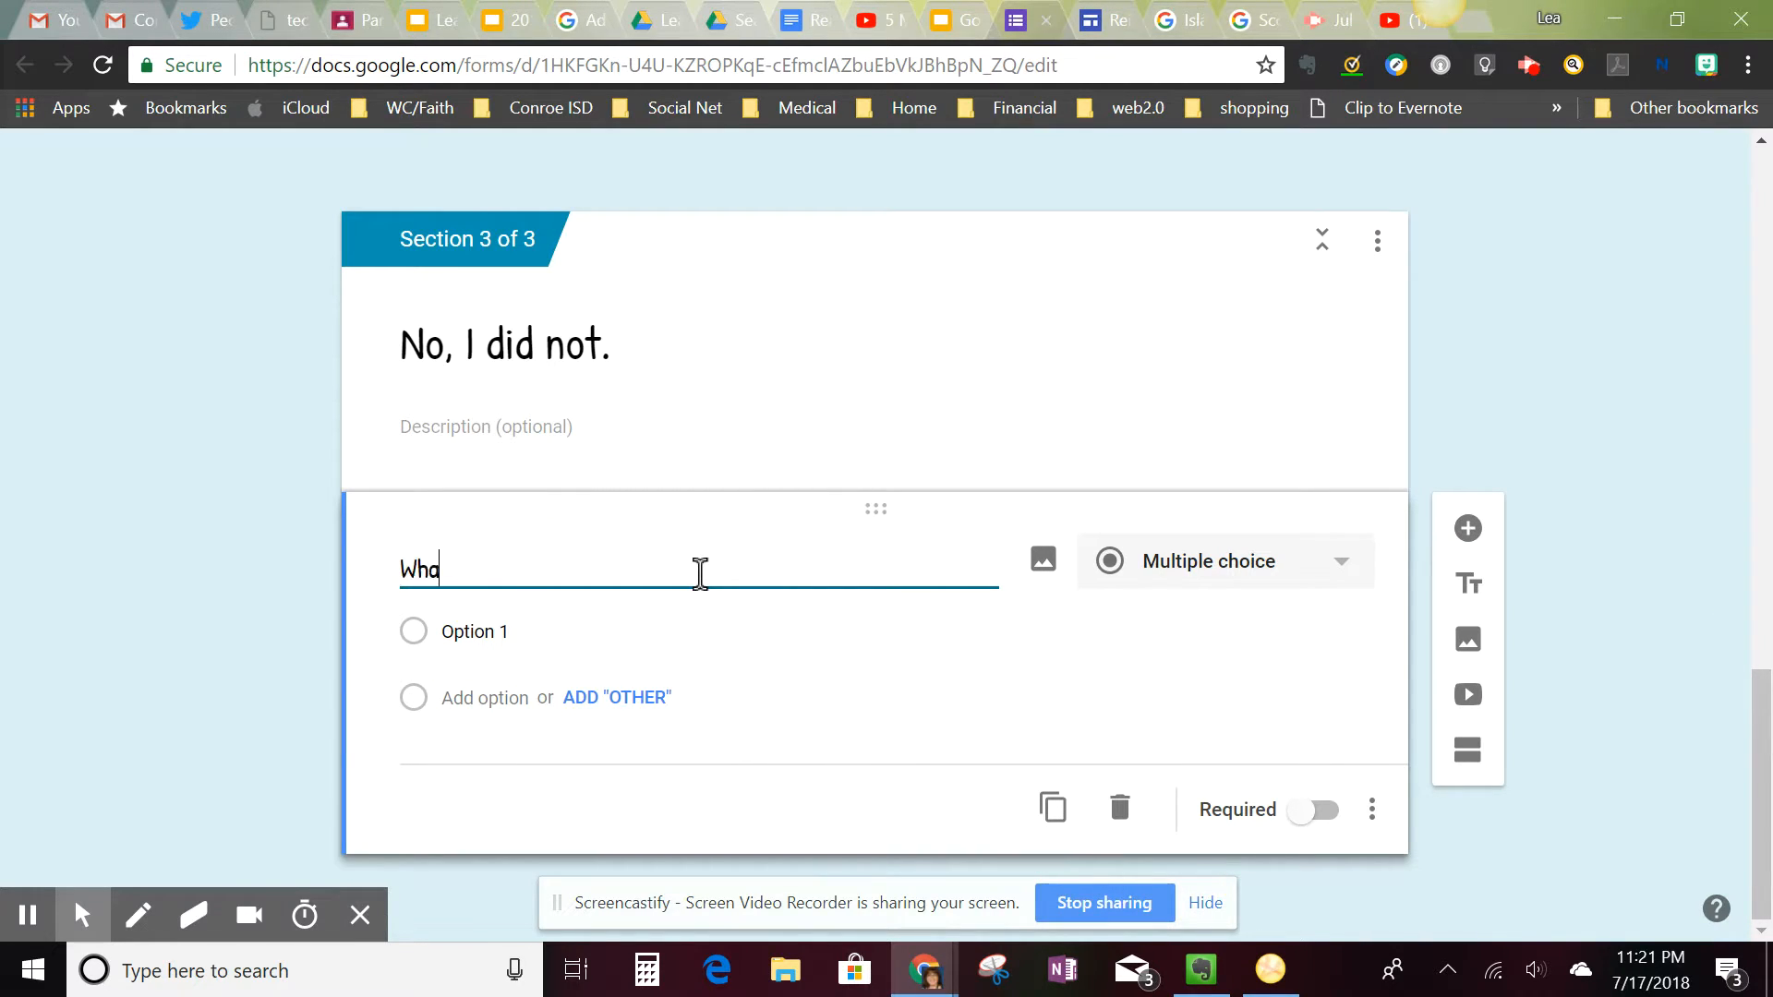
{"action": "type", "text": "t cu"}
{"action": "key", "text": "BackSpace"}
{"action": "type", "text": "uase"}
{"action": "key", "text": "BackSpace"}
{"action": "key", "text": "BackSpace"}
{"action": "key", "text": "BackSpace"}
{"action": "key", "text": "BackSpace"}
{"action": "type", "text": "aused you to not"}
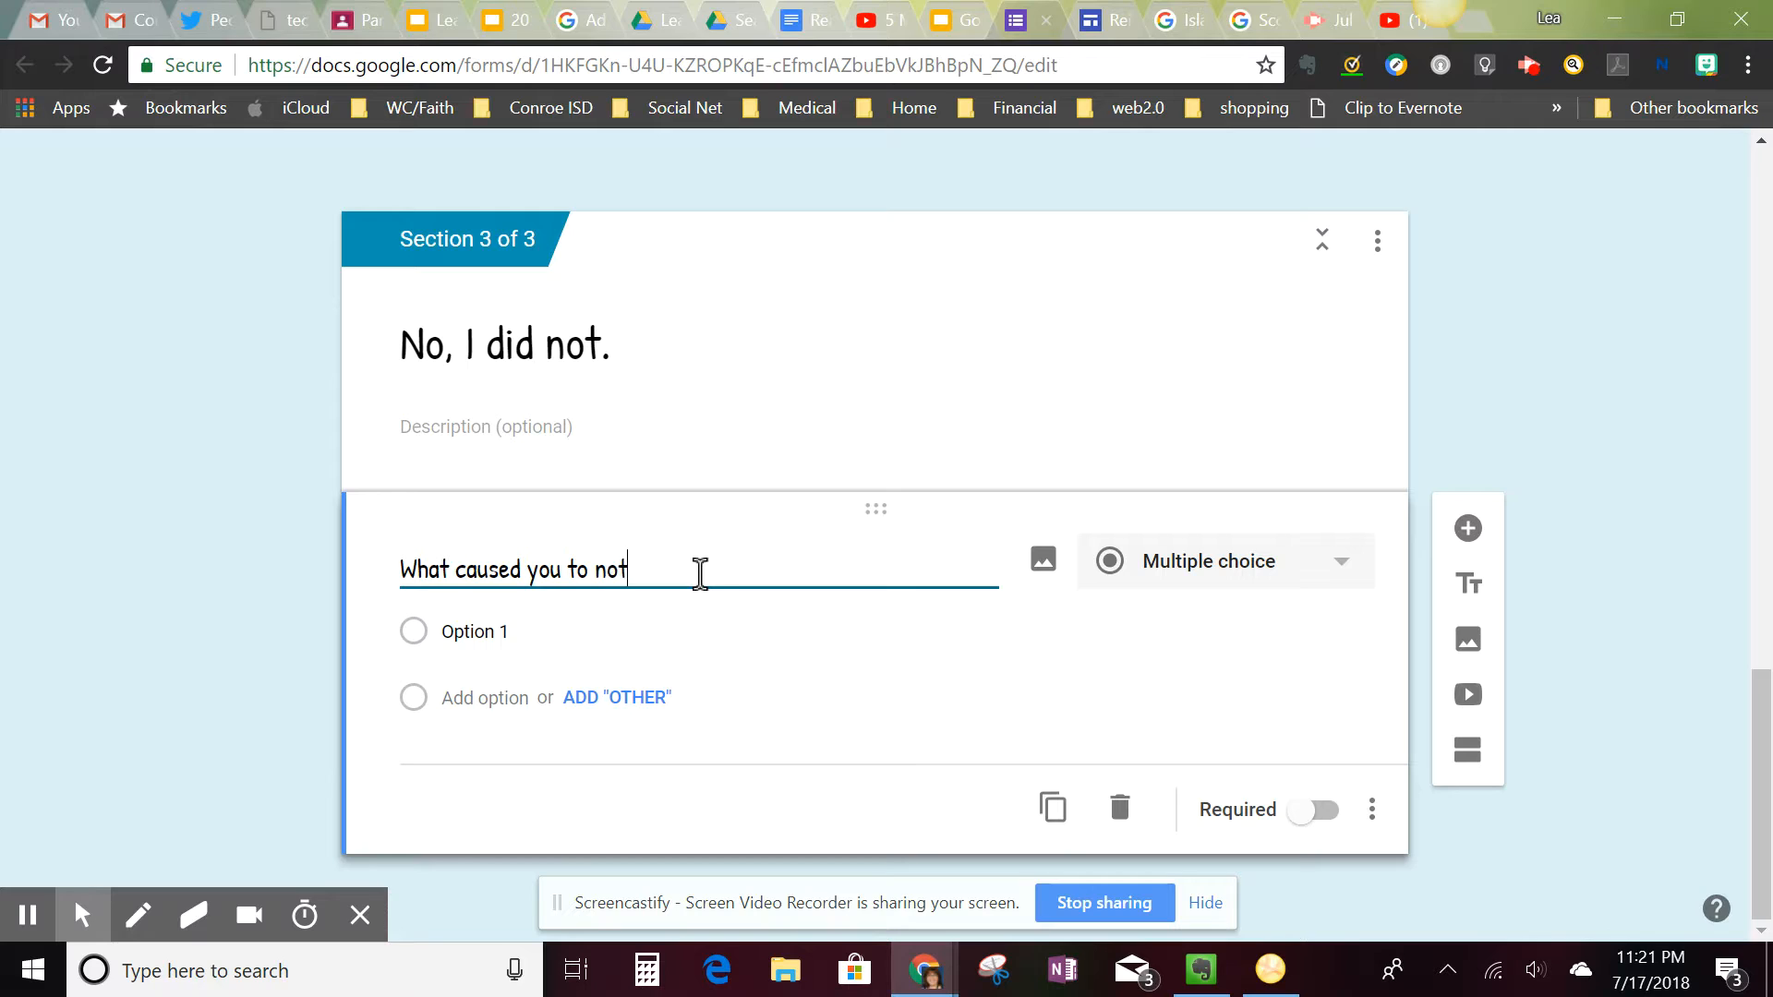
{"action": "type", "text": " u"}
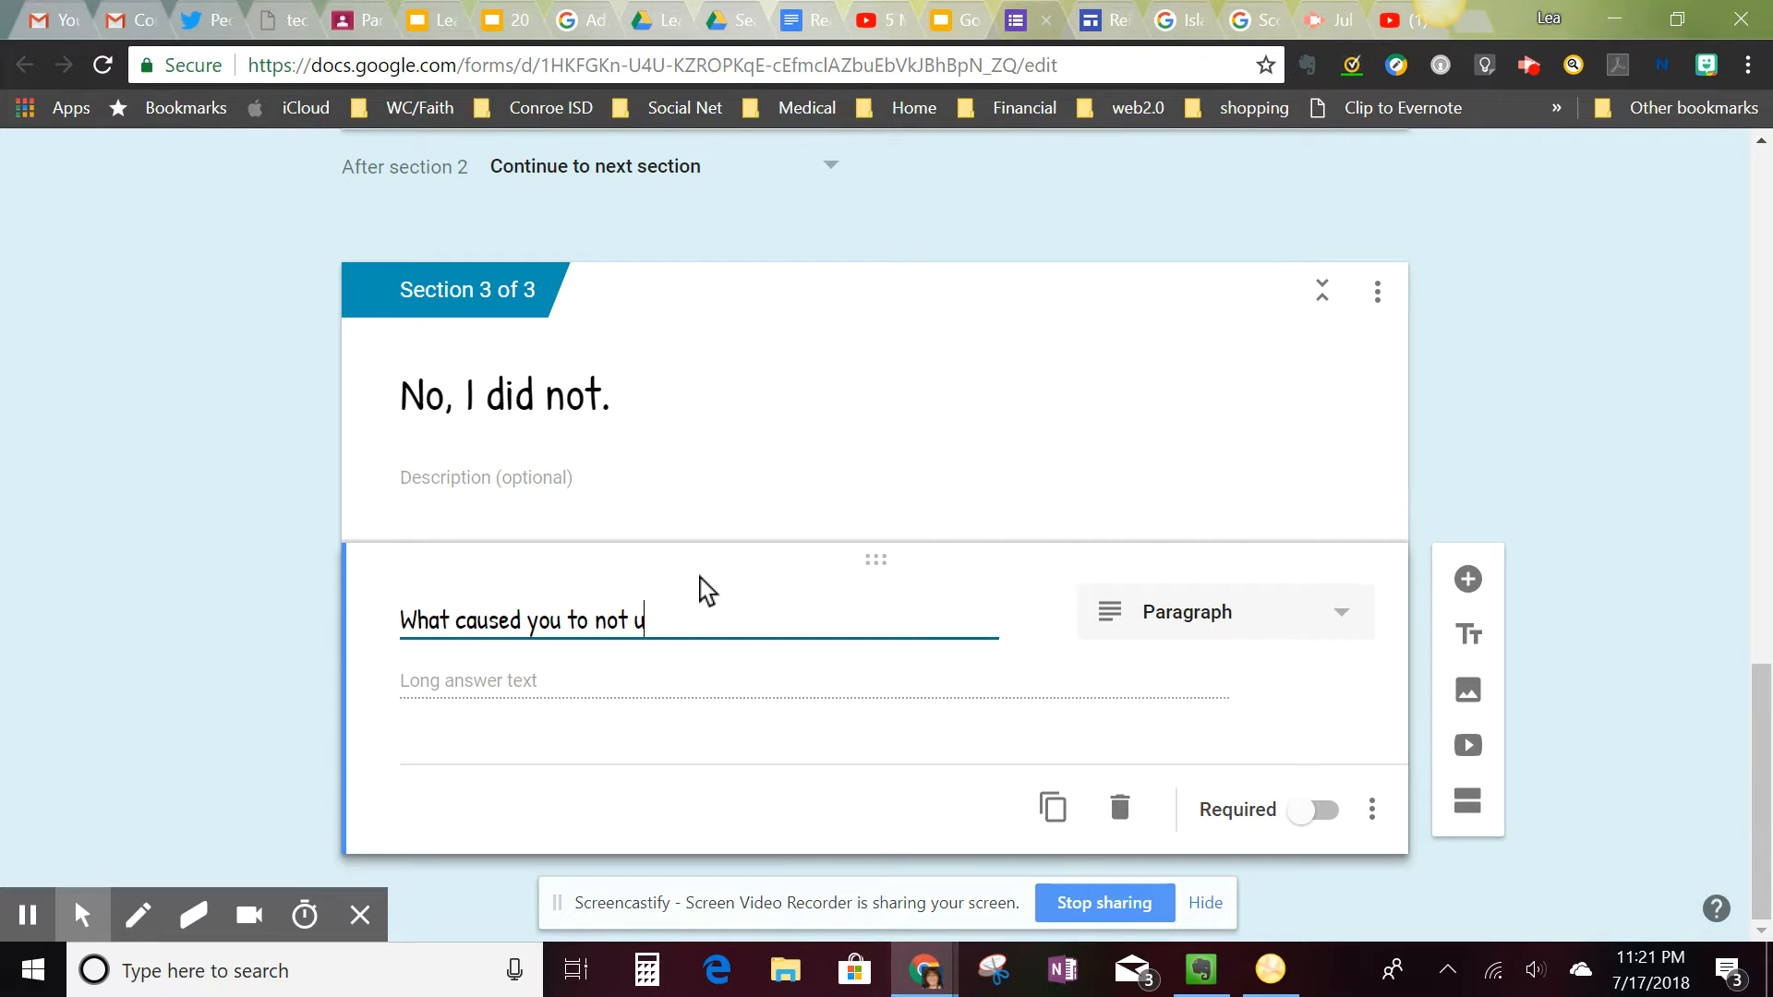
{"action": "type", "text": "tilize the technol"}
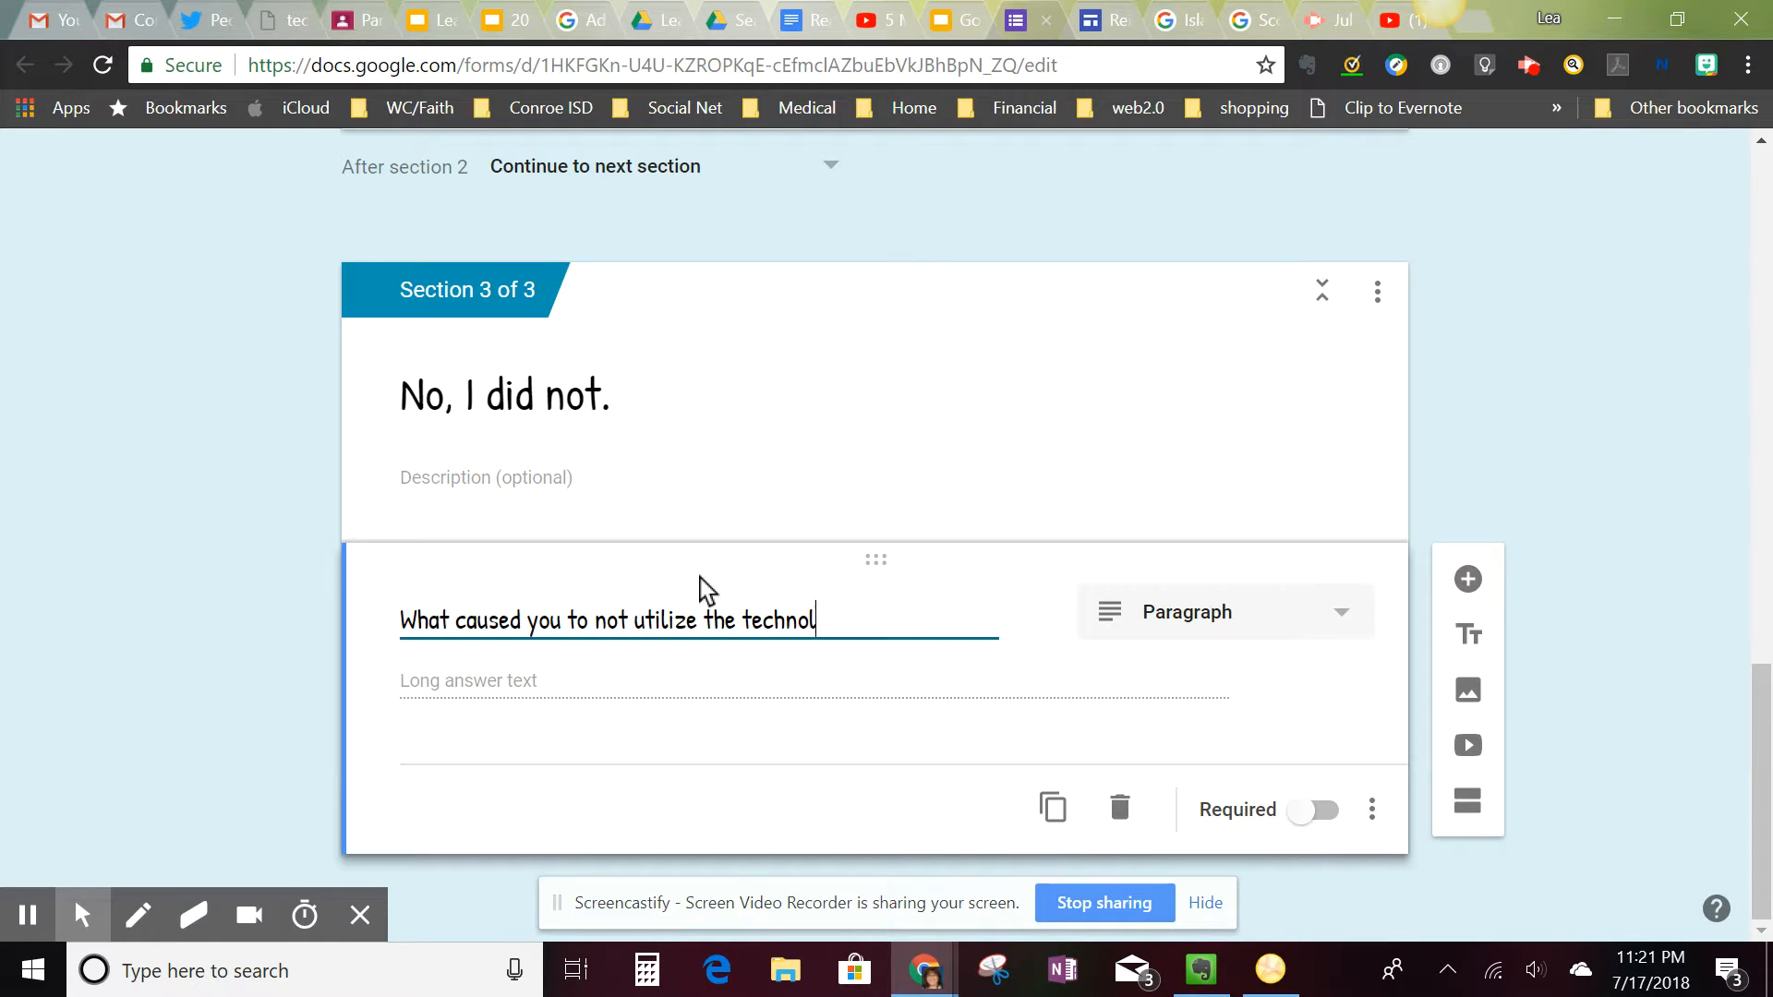
{"action": "type", "text": "ogy teacher?"}
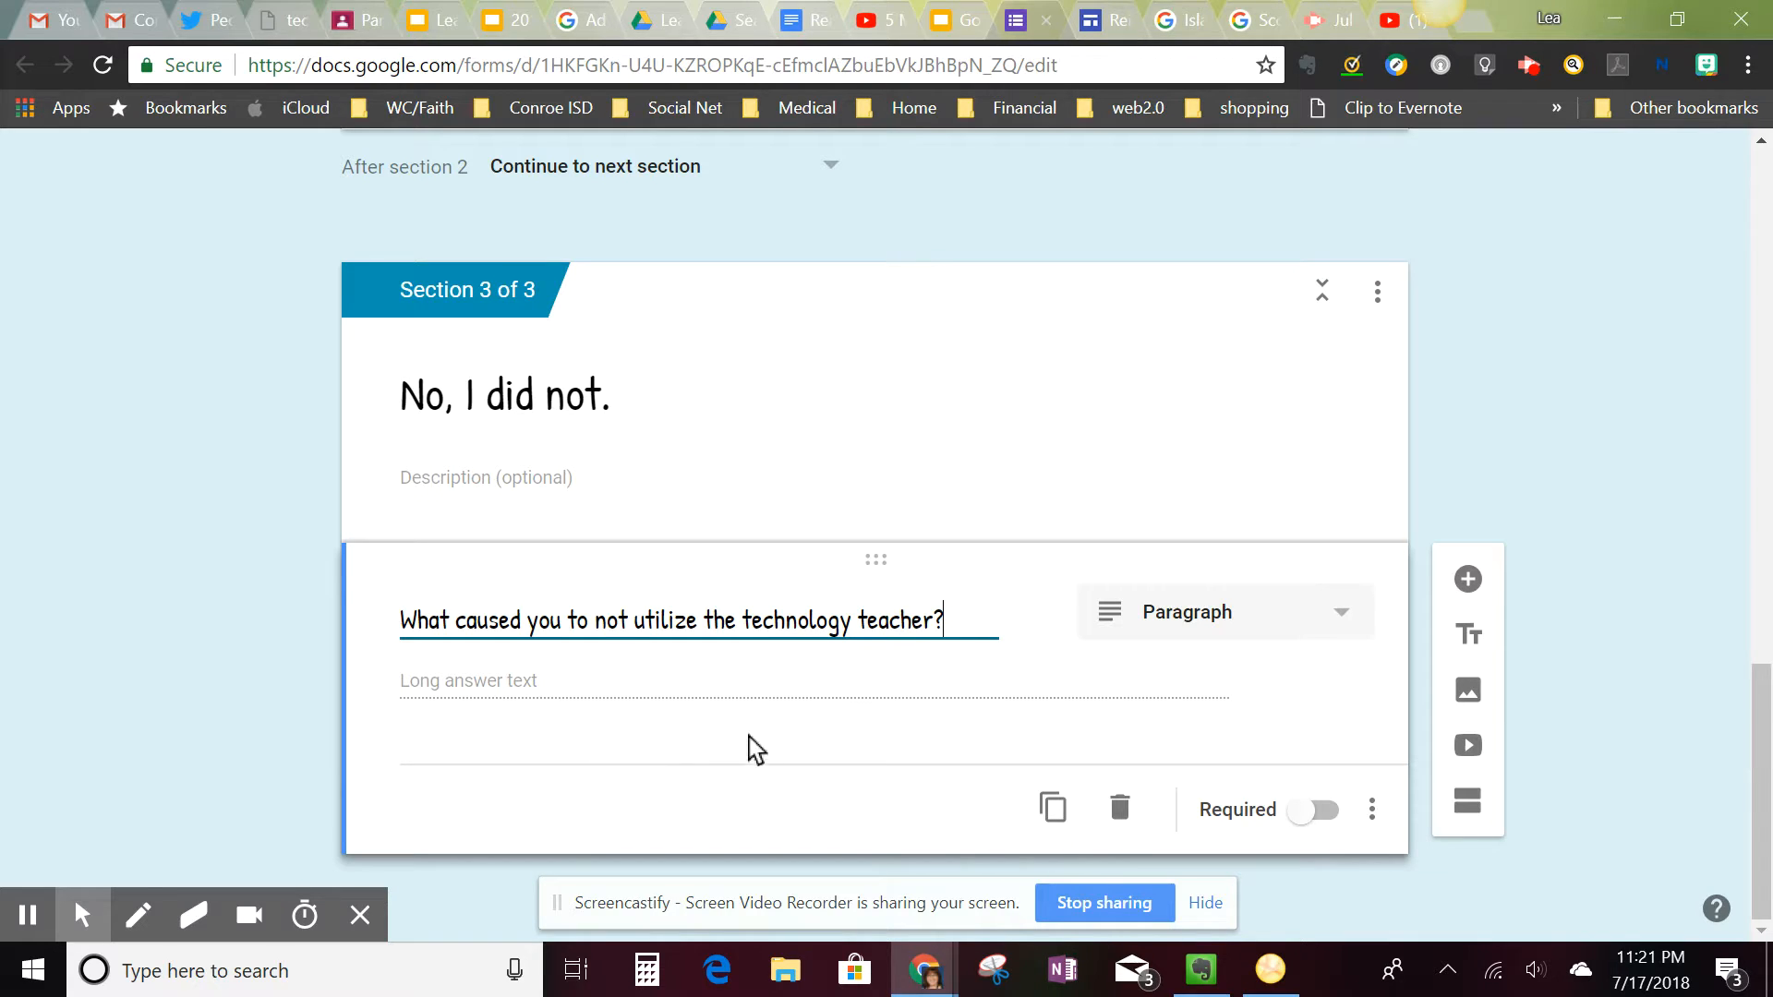
{"action": "left_click", "coordinate": [1322, 811]}
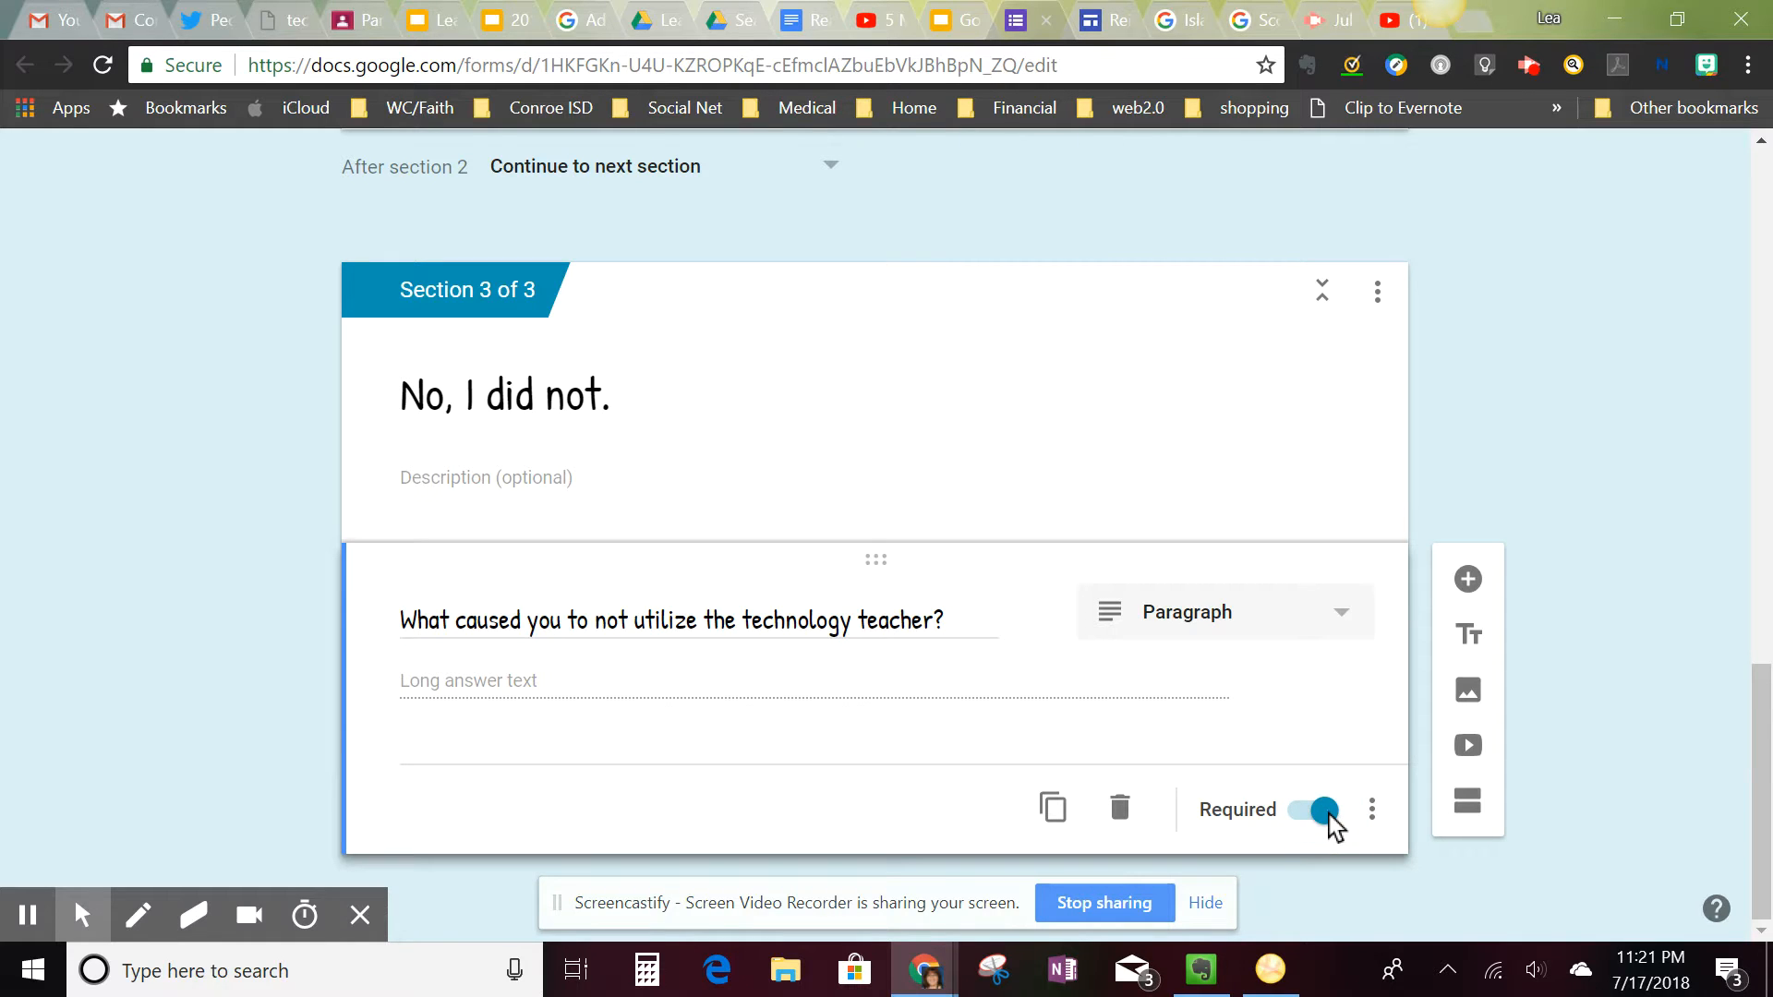
Enable going to a section based on the answer for the classroom instruction question in the first section
{"action": "left_click_drag", "start_coordinate": [1764, 780], "coordinate": [1768, 355]}
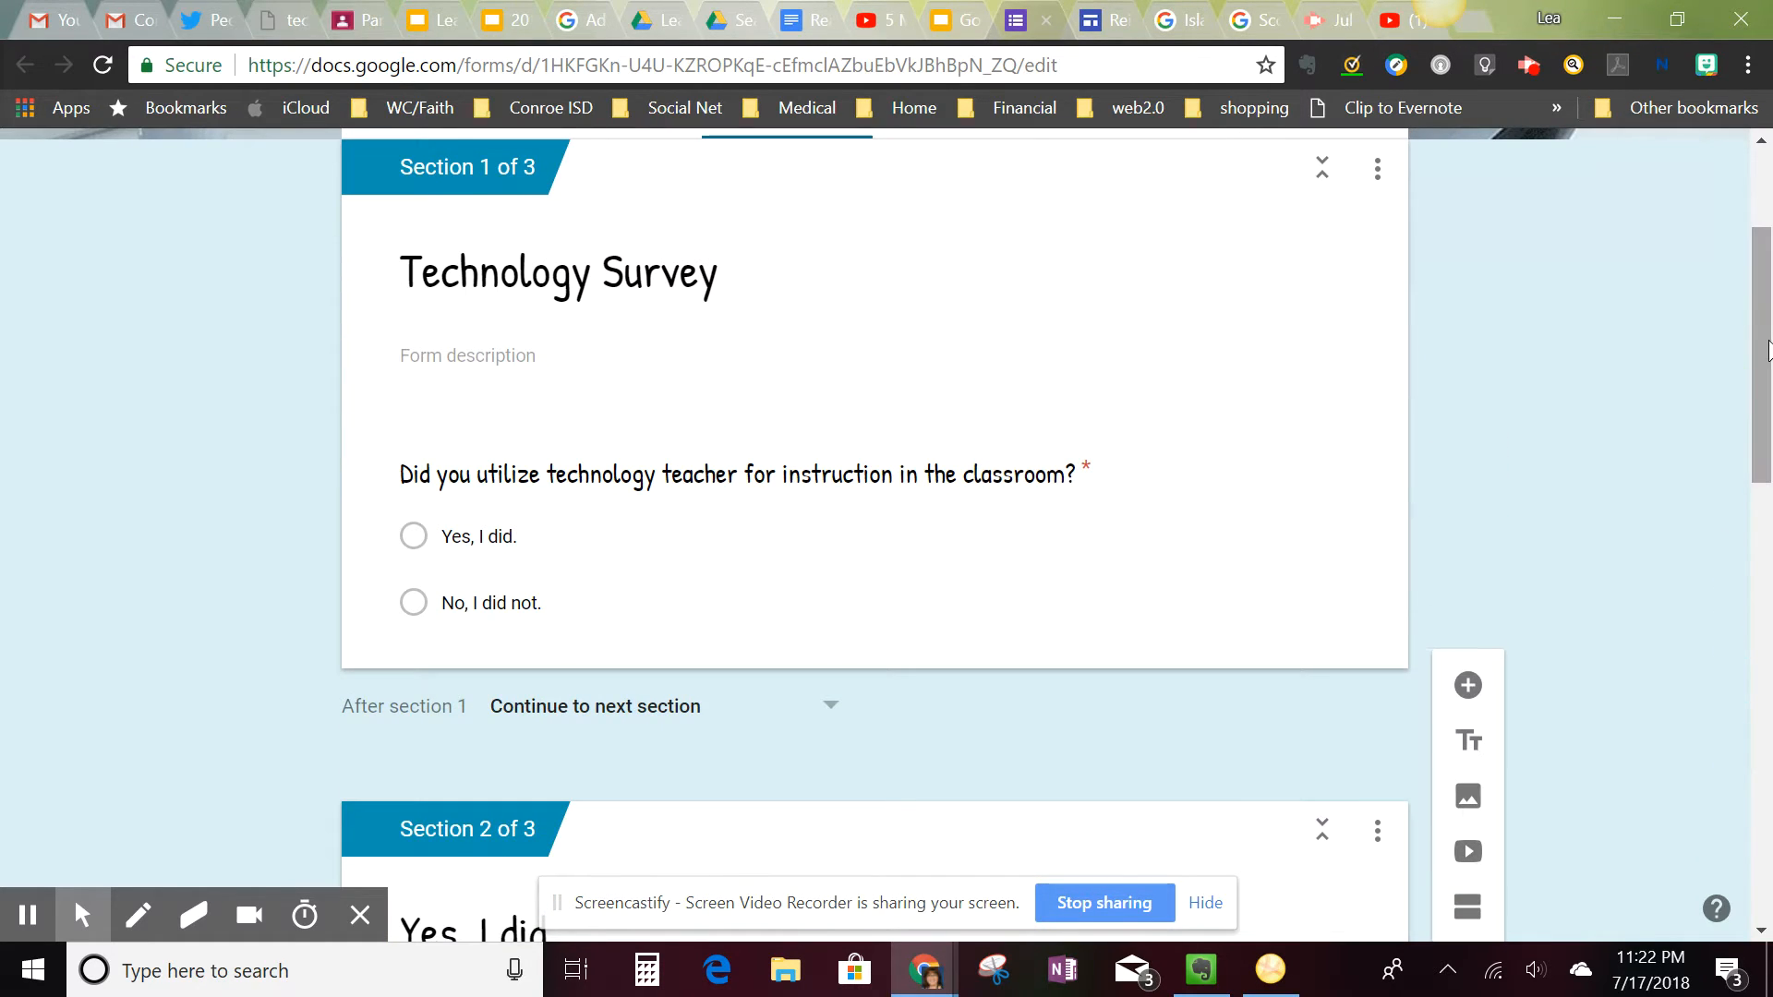
{"action": "left_click", "coordinate": [982, 514]}
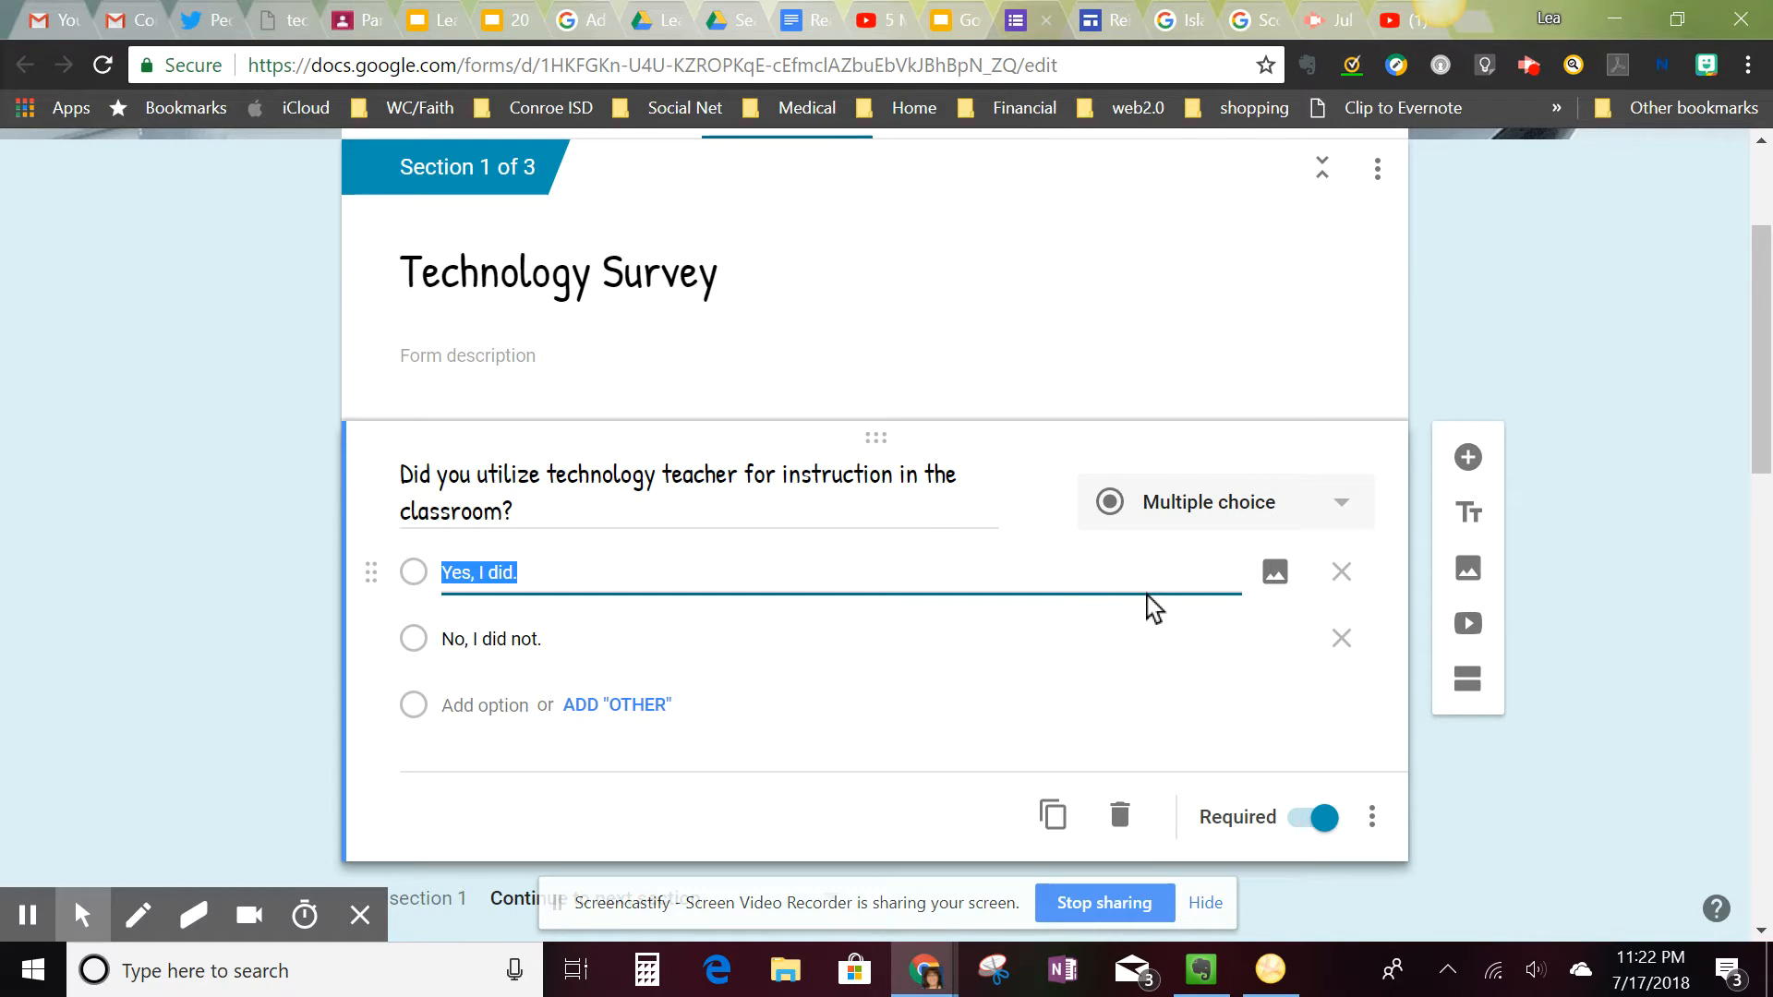
{"action": "left_click", "coordinate": [1373, 817]}
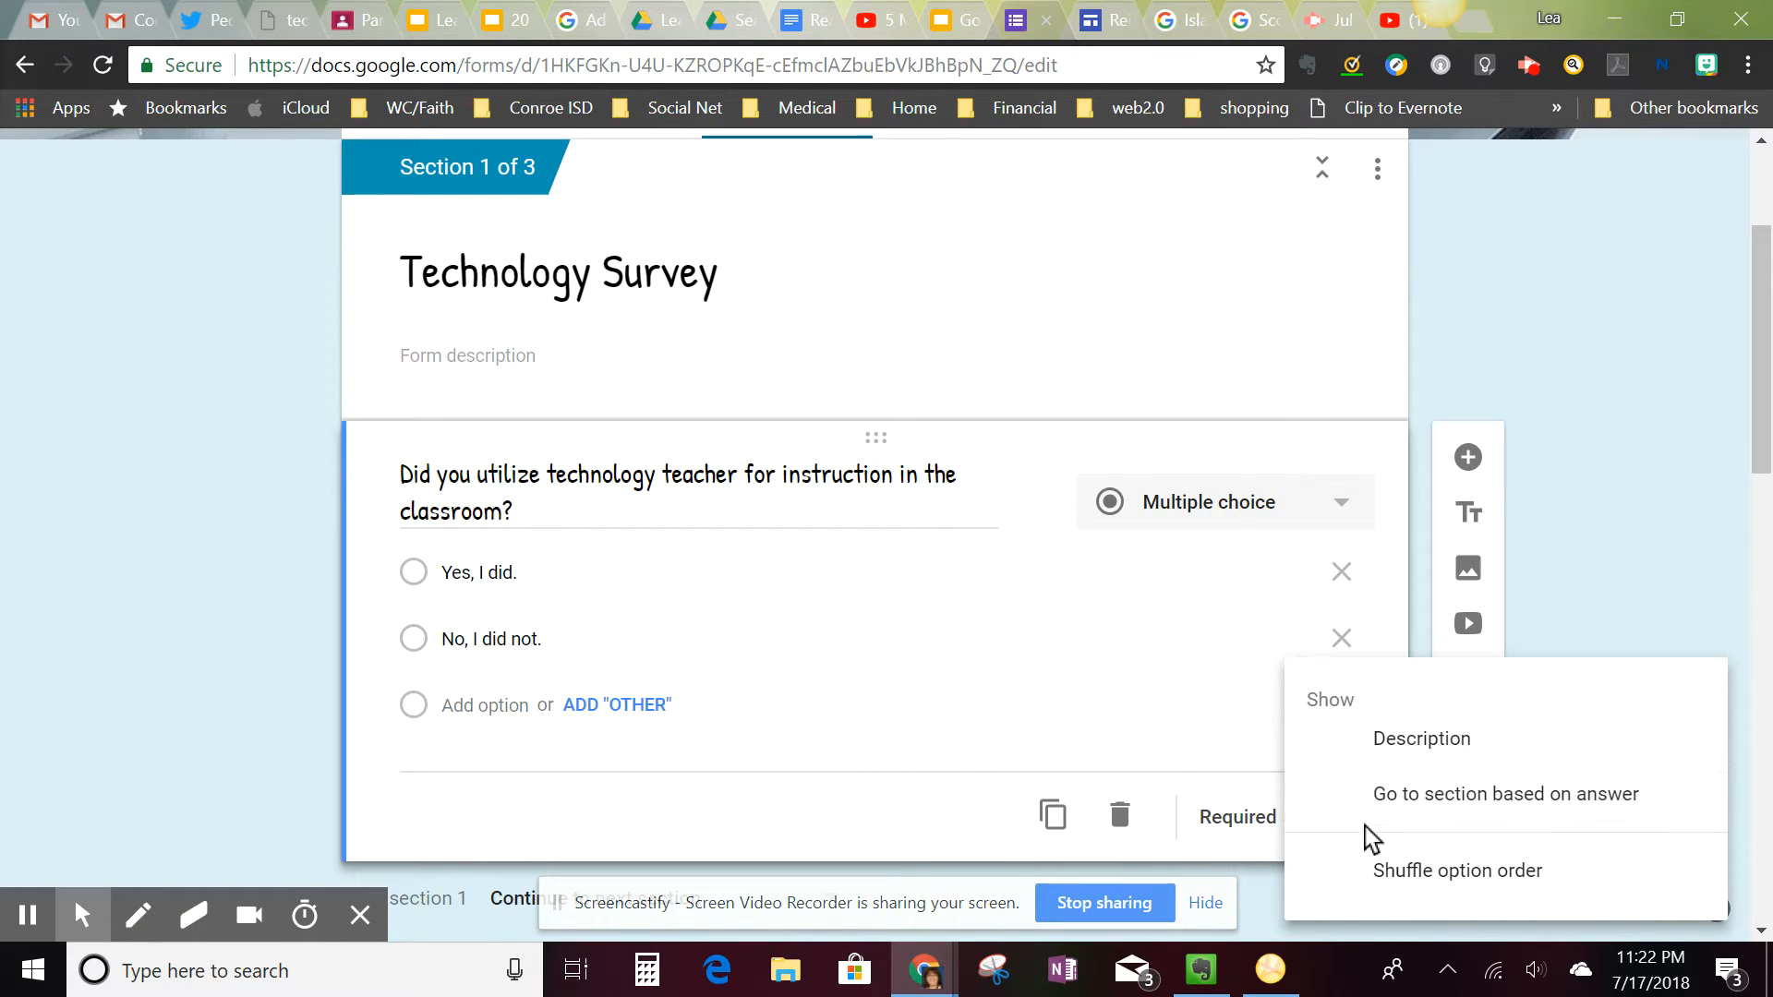
{"action": "left_click", "coordinate": [1470, 811]}
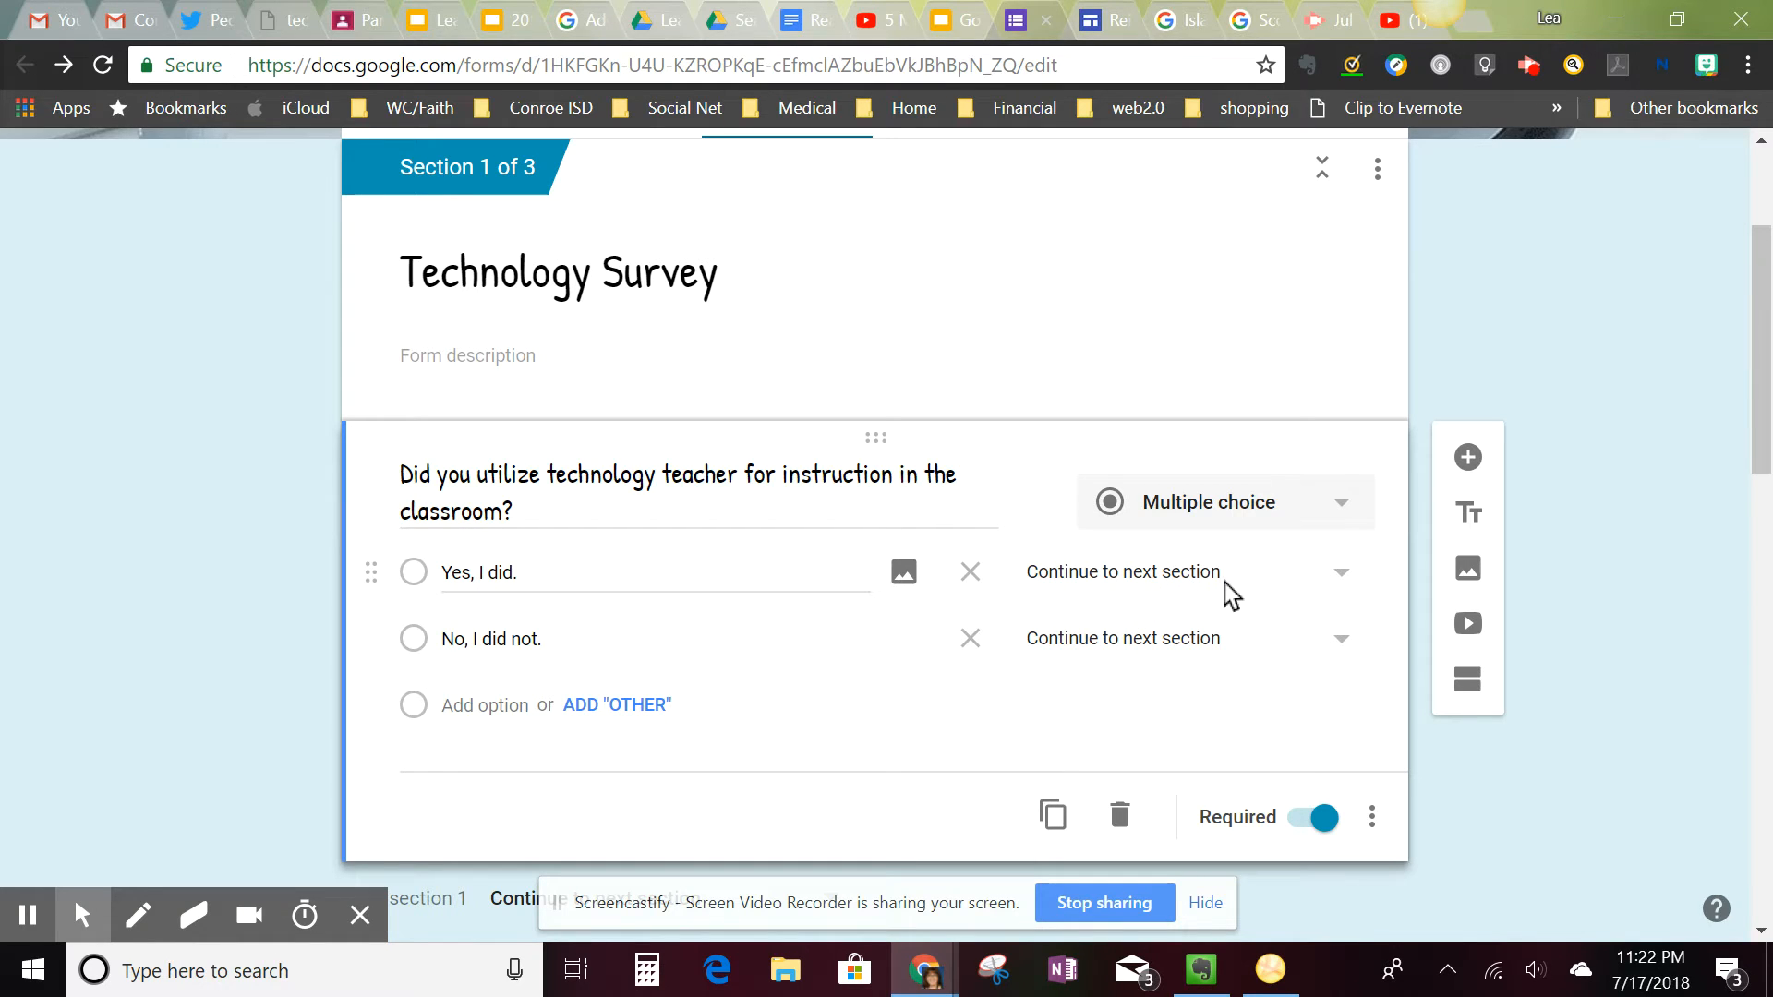
Route the answer "Yes, I did." to section 2 and the answer "No, I did not." to section 3
{"action": "left_click", "coordinate": [1343, 574]}
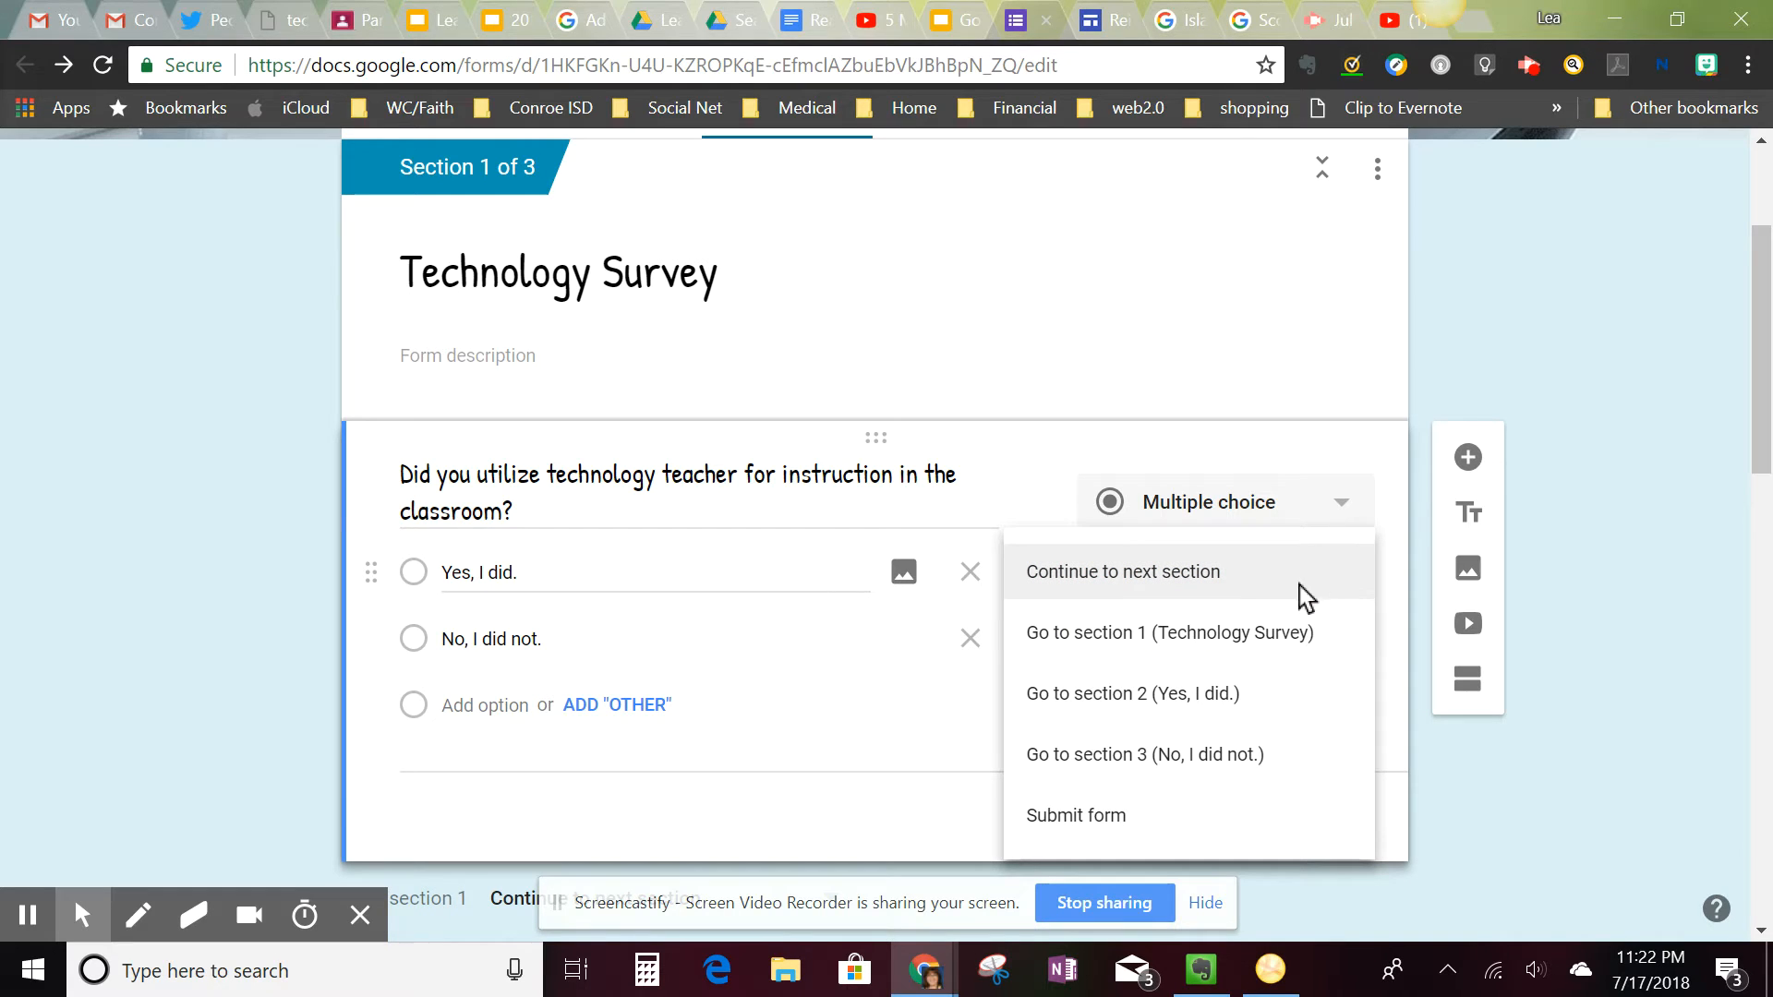
{"action": "left_click", "coordinate": [1221, 695]}
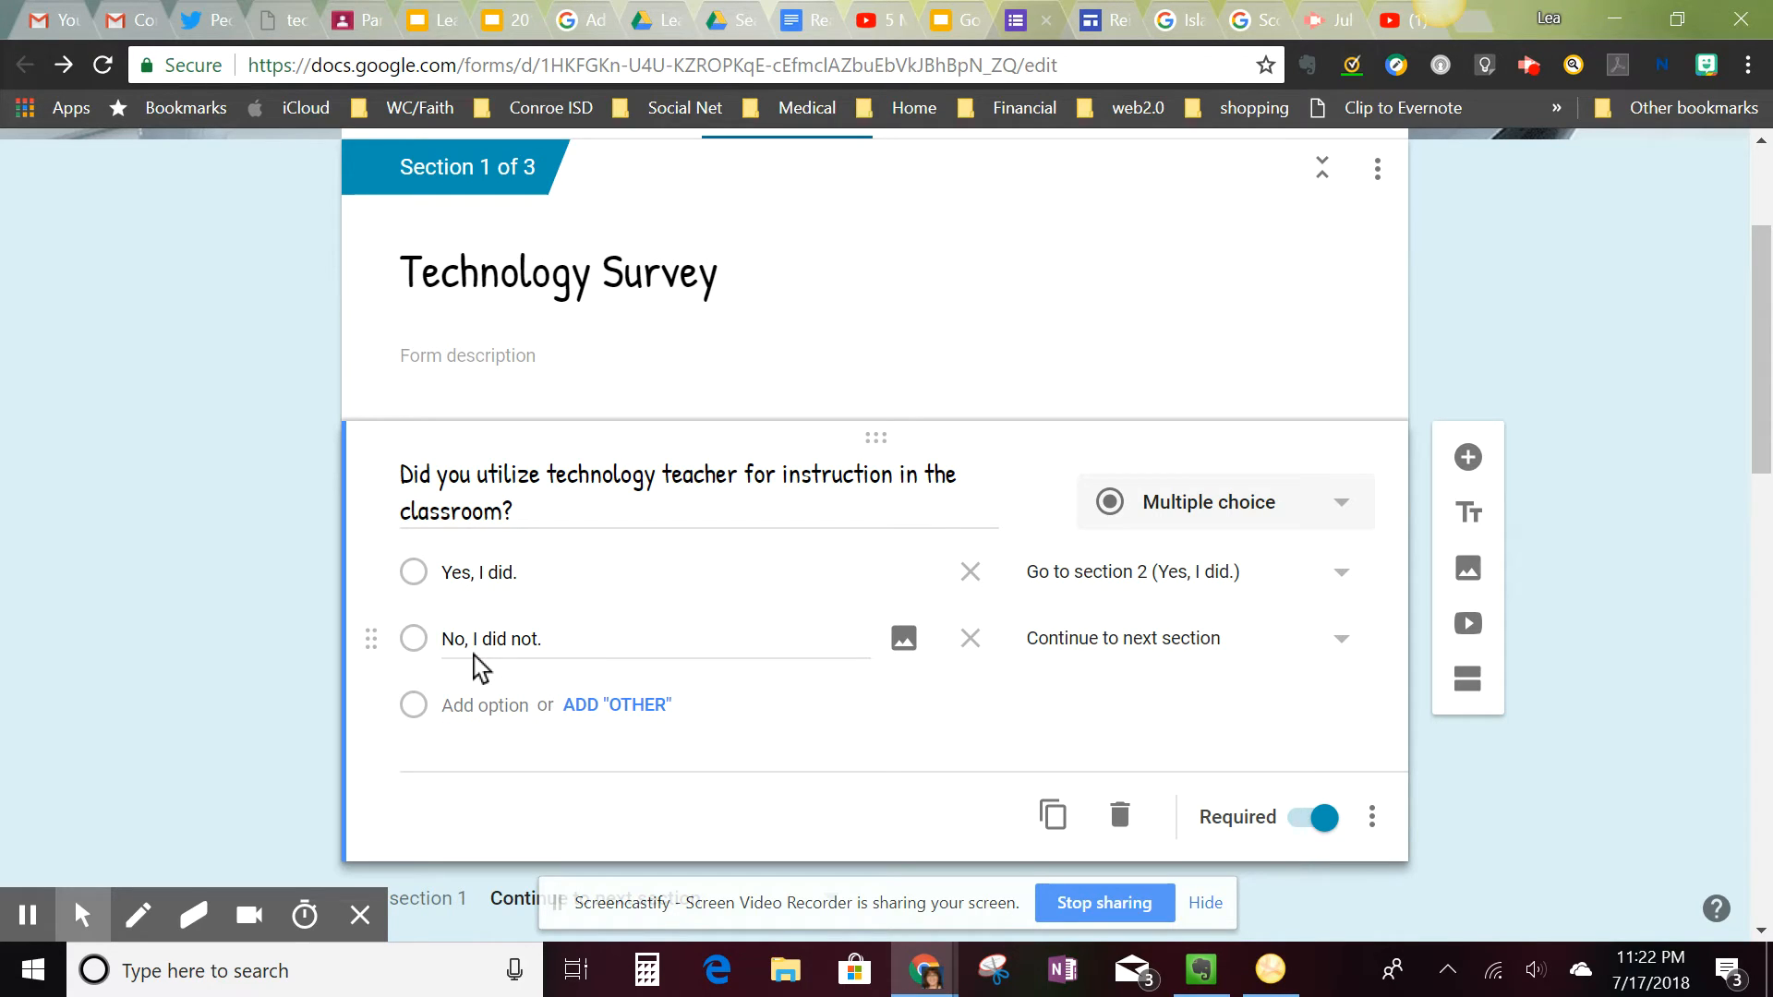
{"action": "left_click", "coordinate": [1344, 640]}
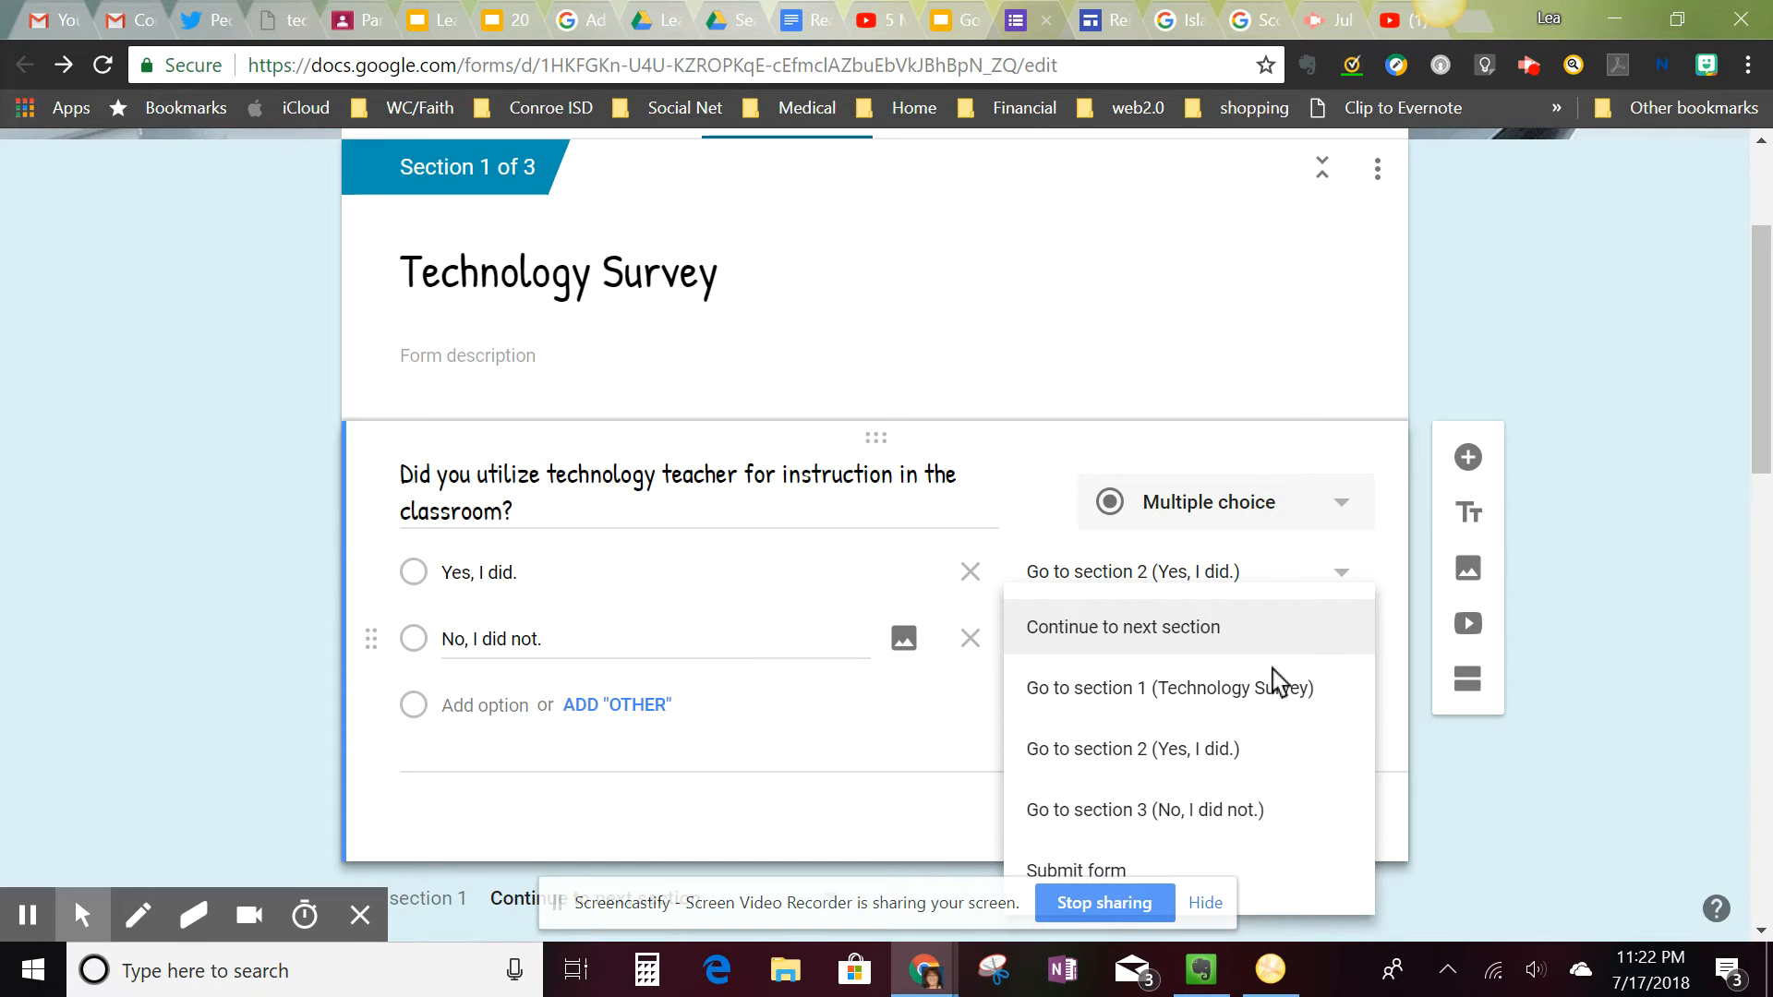
{"action": "left_click", "coordinate": [1193, 811]}
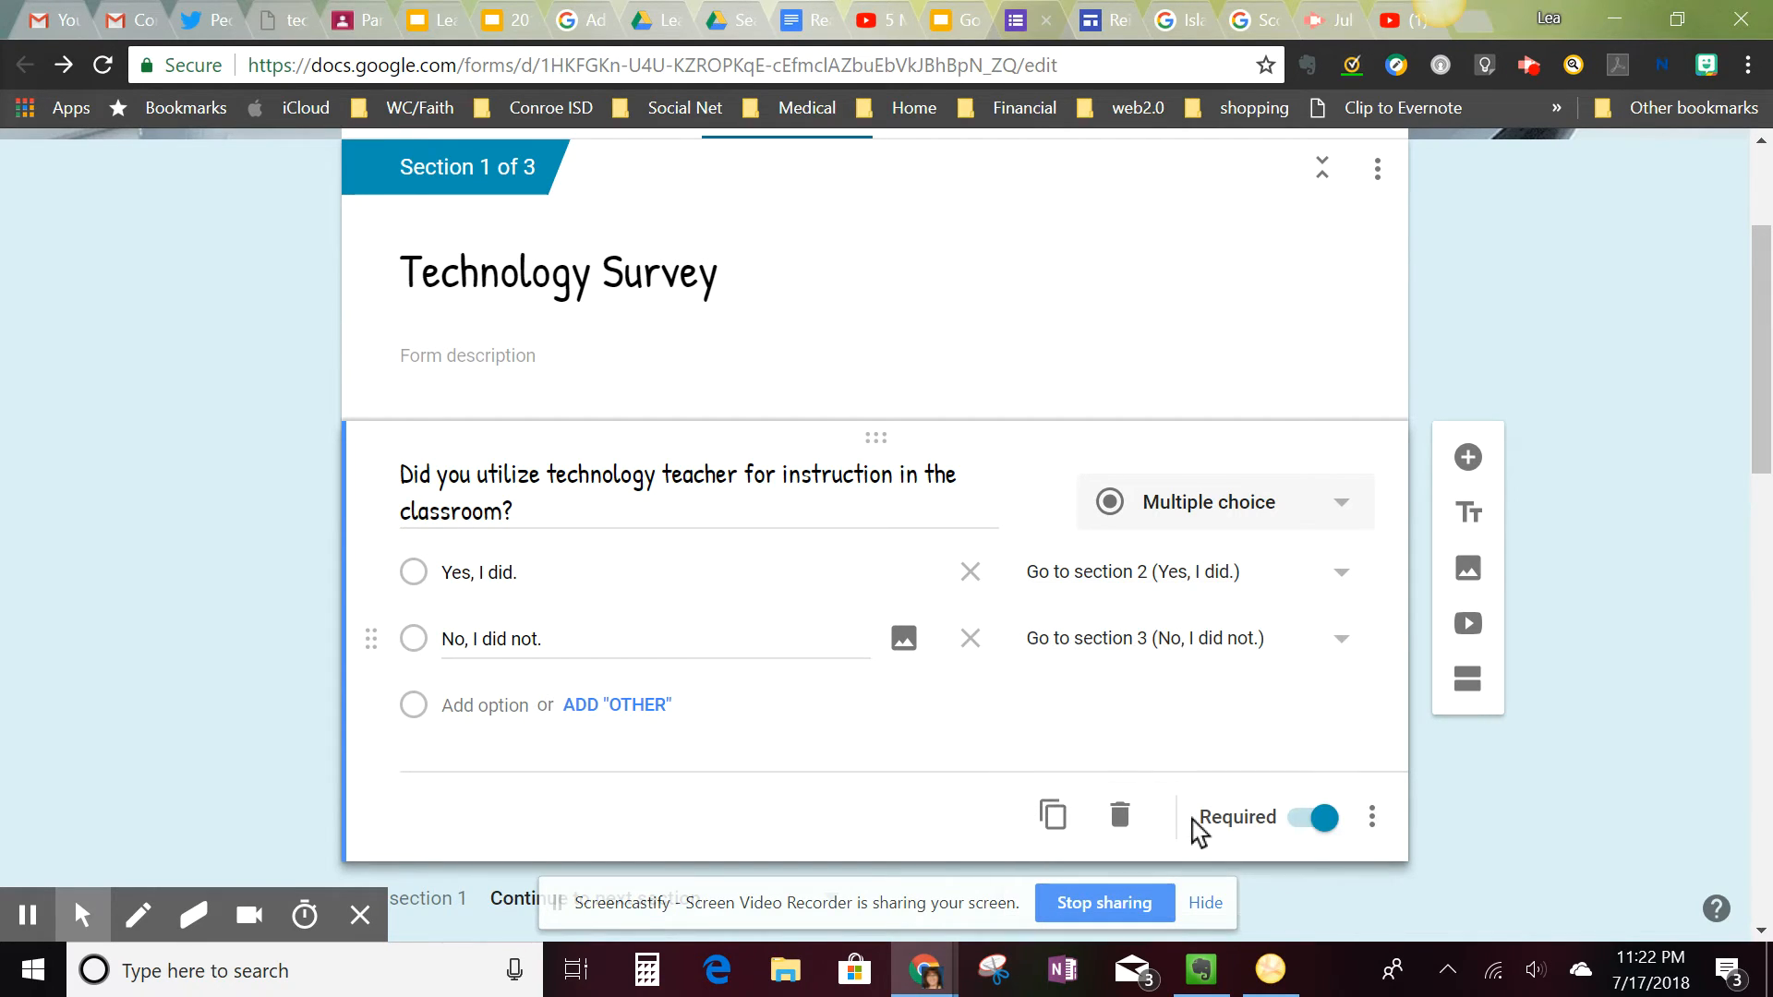
Look over the form's sending options and its general settings, returning to the questions
{"action": "left_click_drag", "start_coordinate": [1764, 314], "coordinate": [1755, 169]}
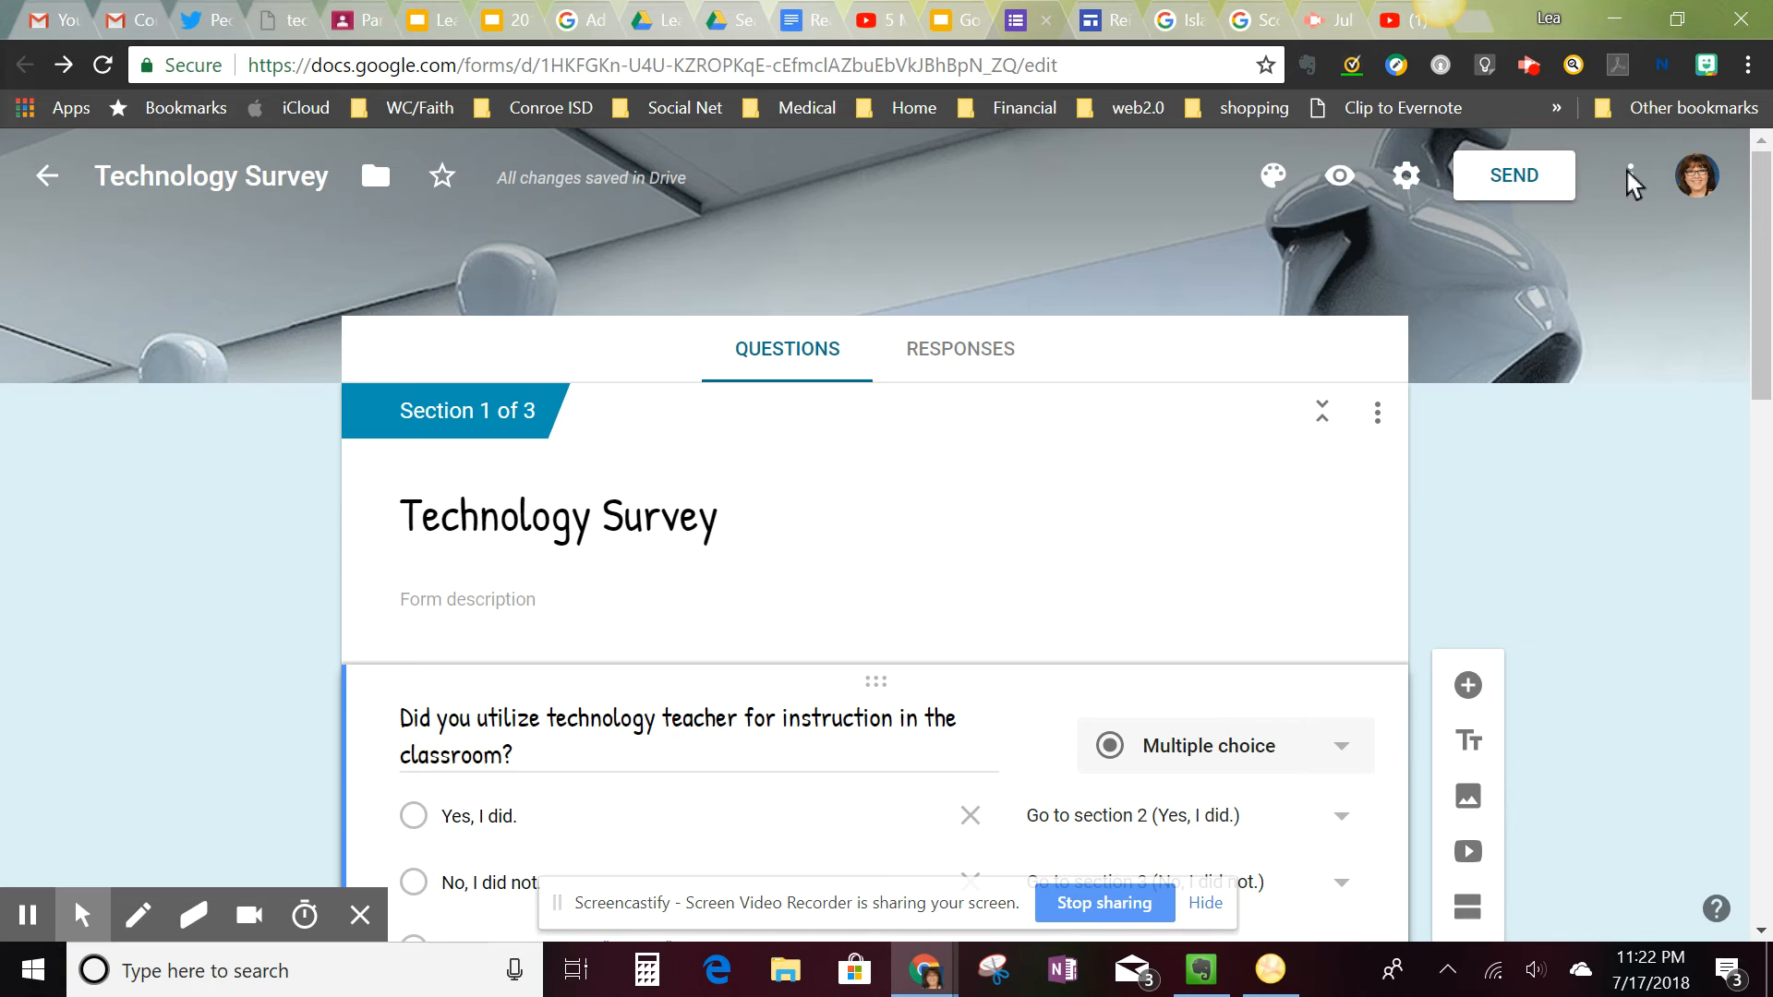
{"action": "left_click", "coordinate": [1558, 187]}
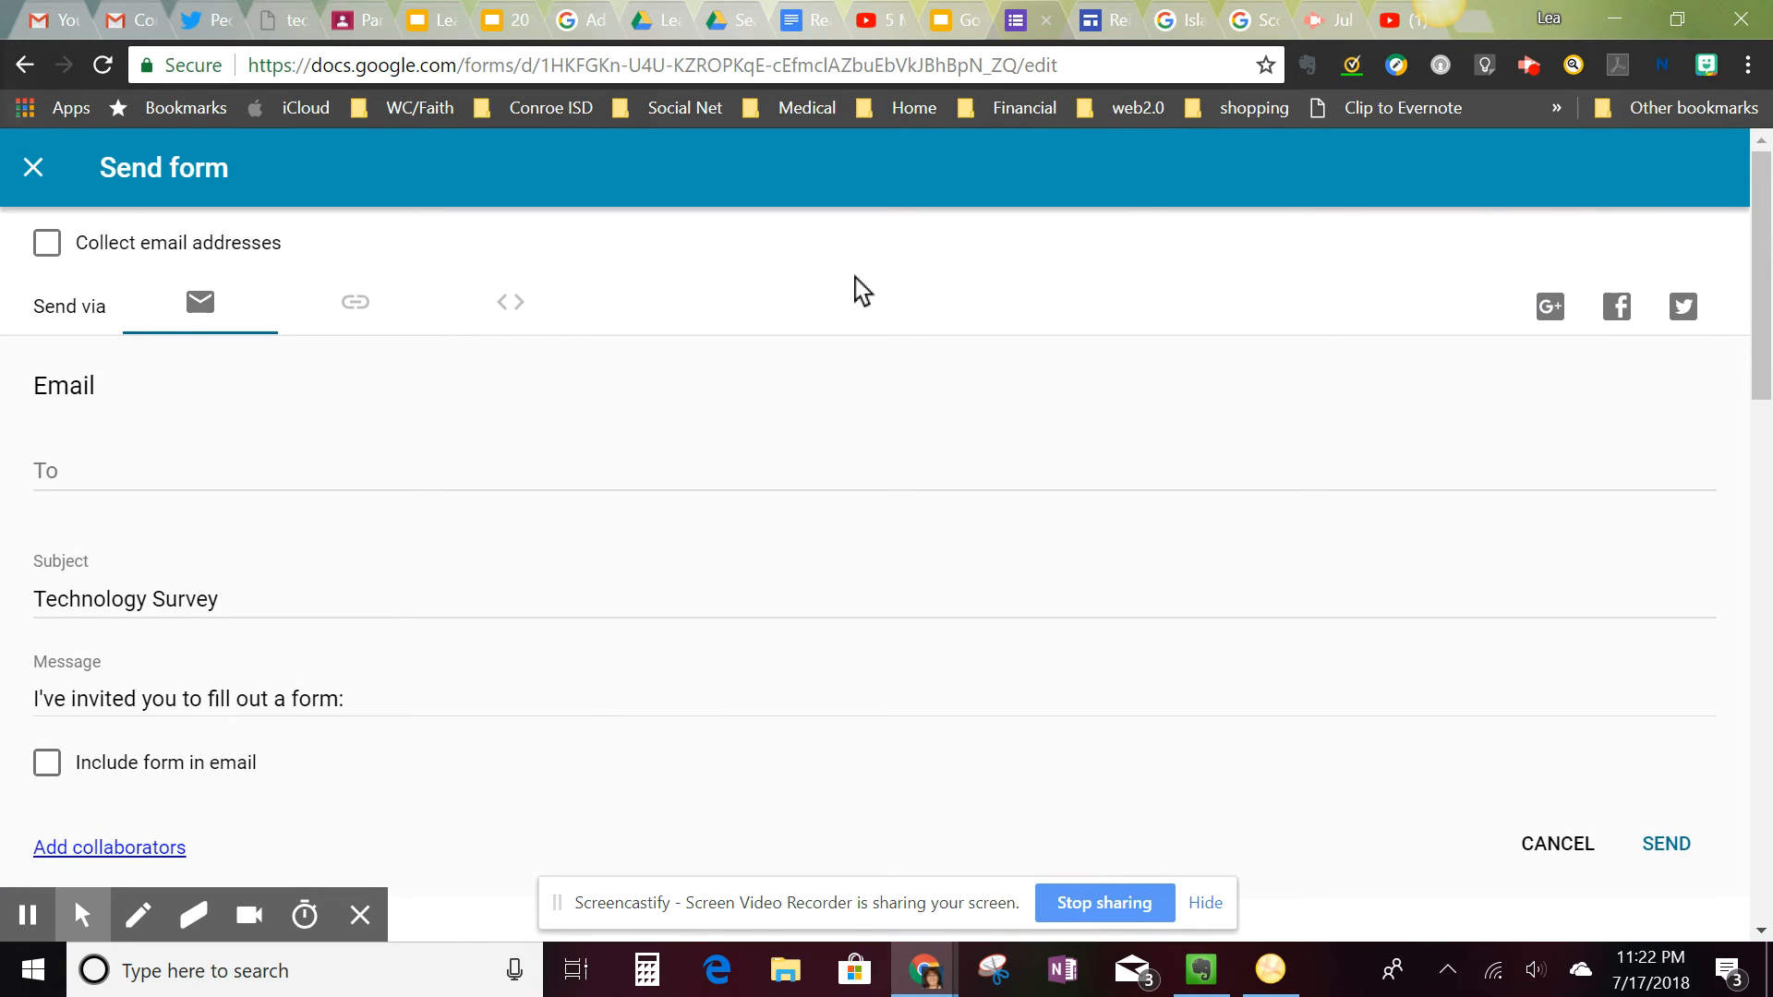
{"action": "left_click", "coordinate": [33, 168]}
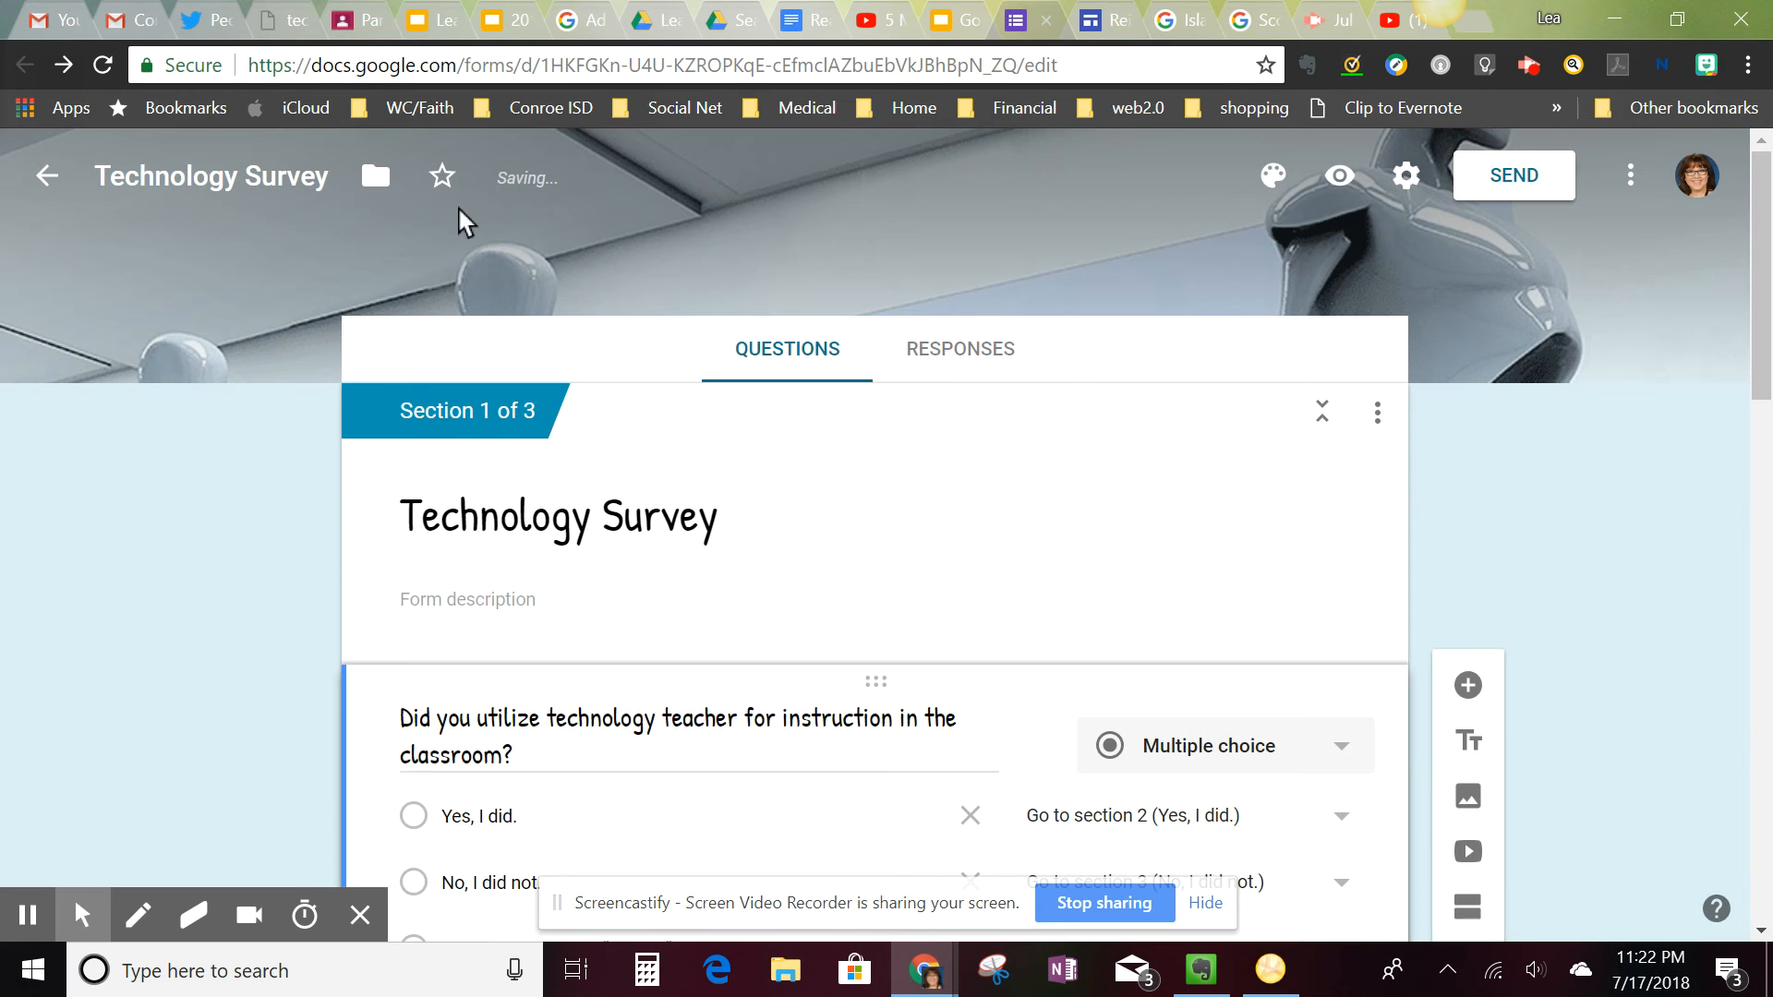
{"action": "left_click", "coordinate": [1407, 175]}
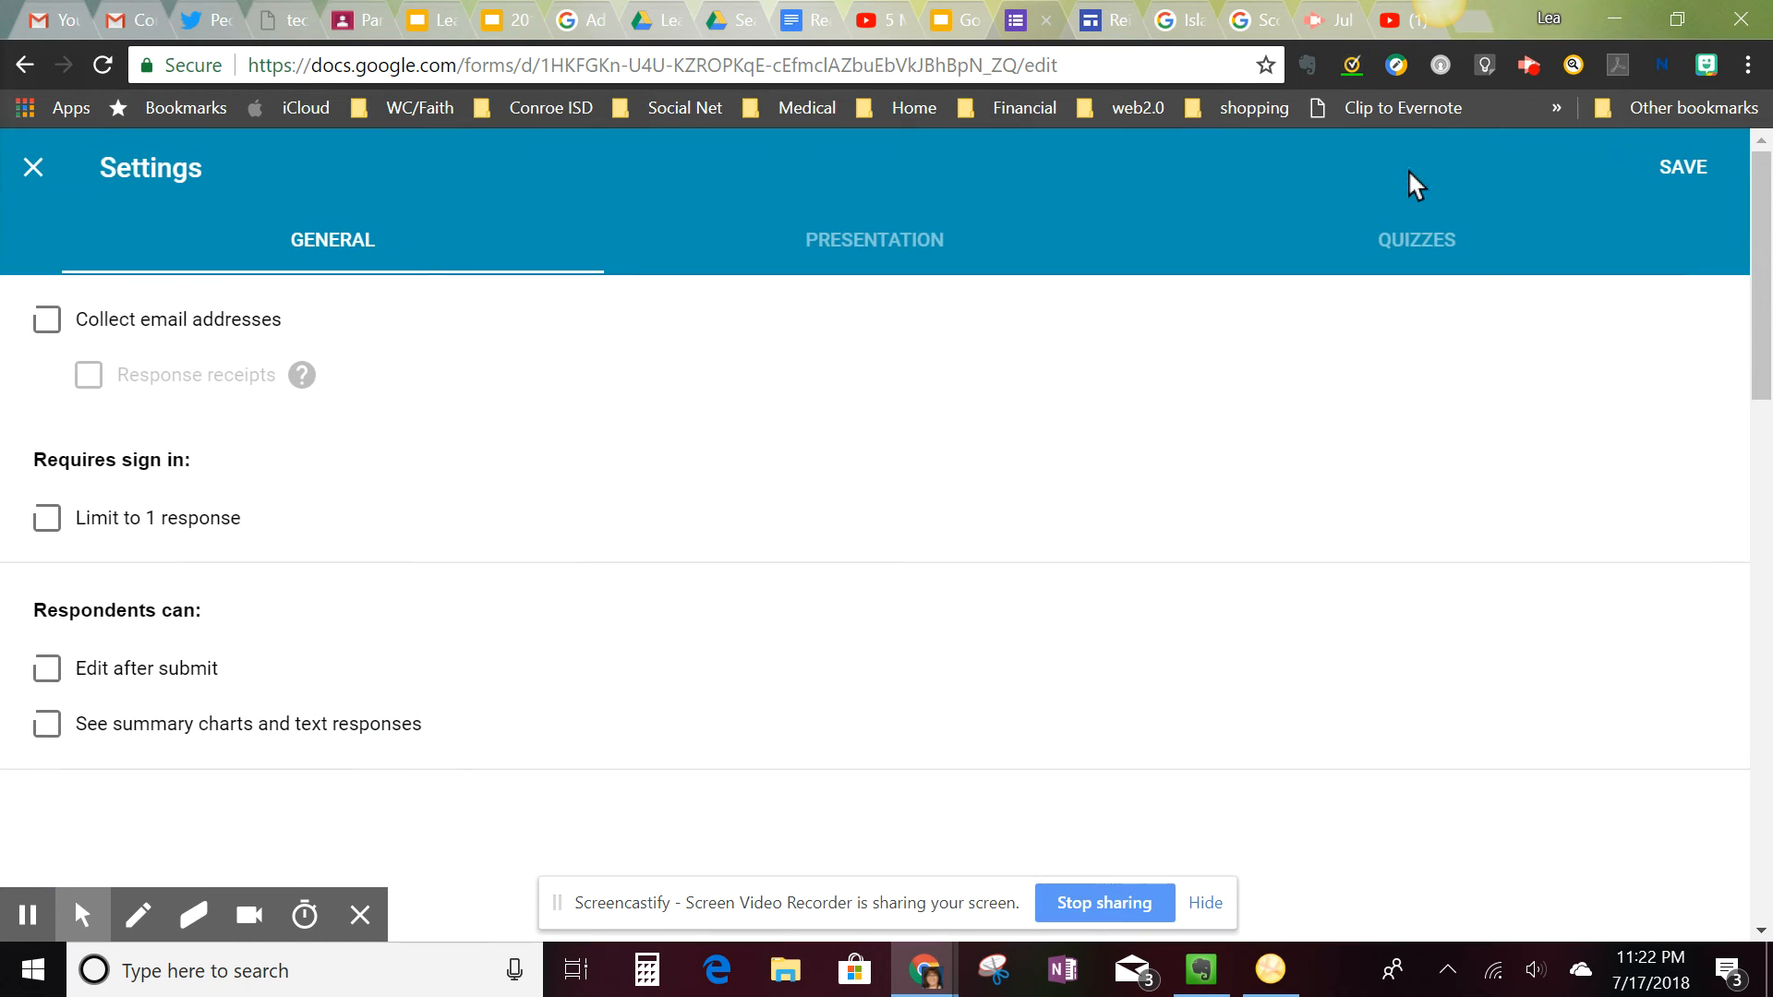
{"action": "left_click", "coordinate": [1683, 167]}
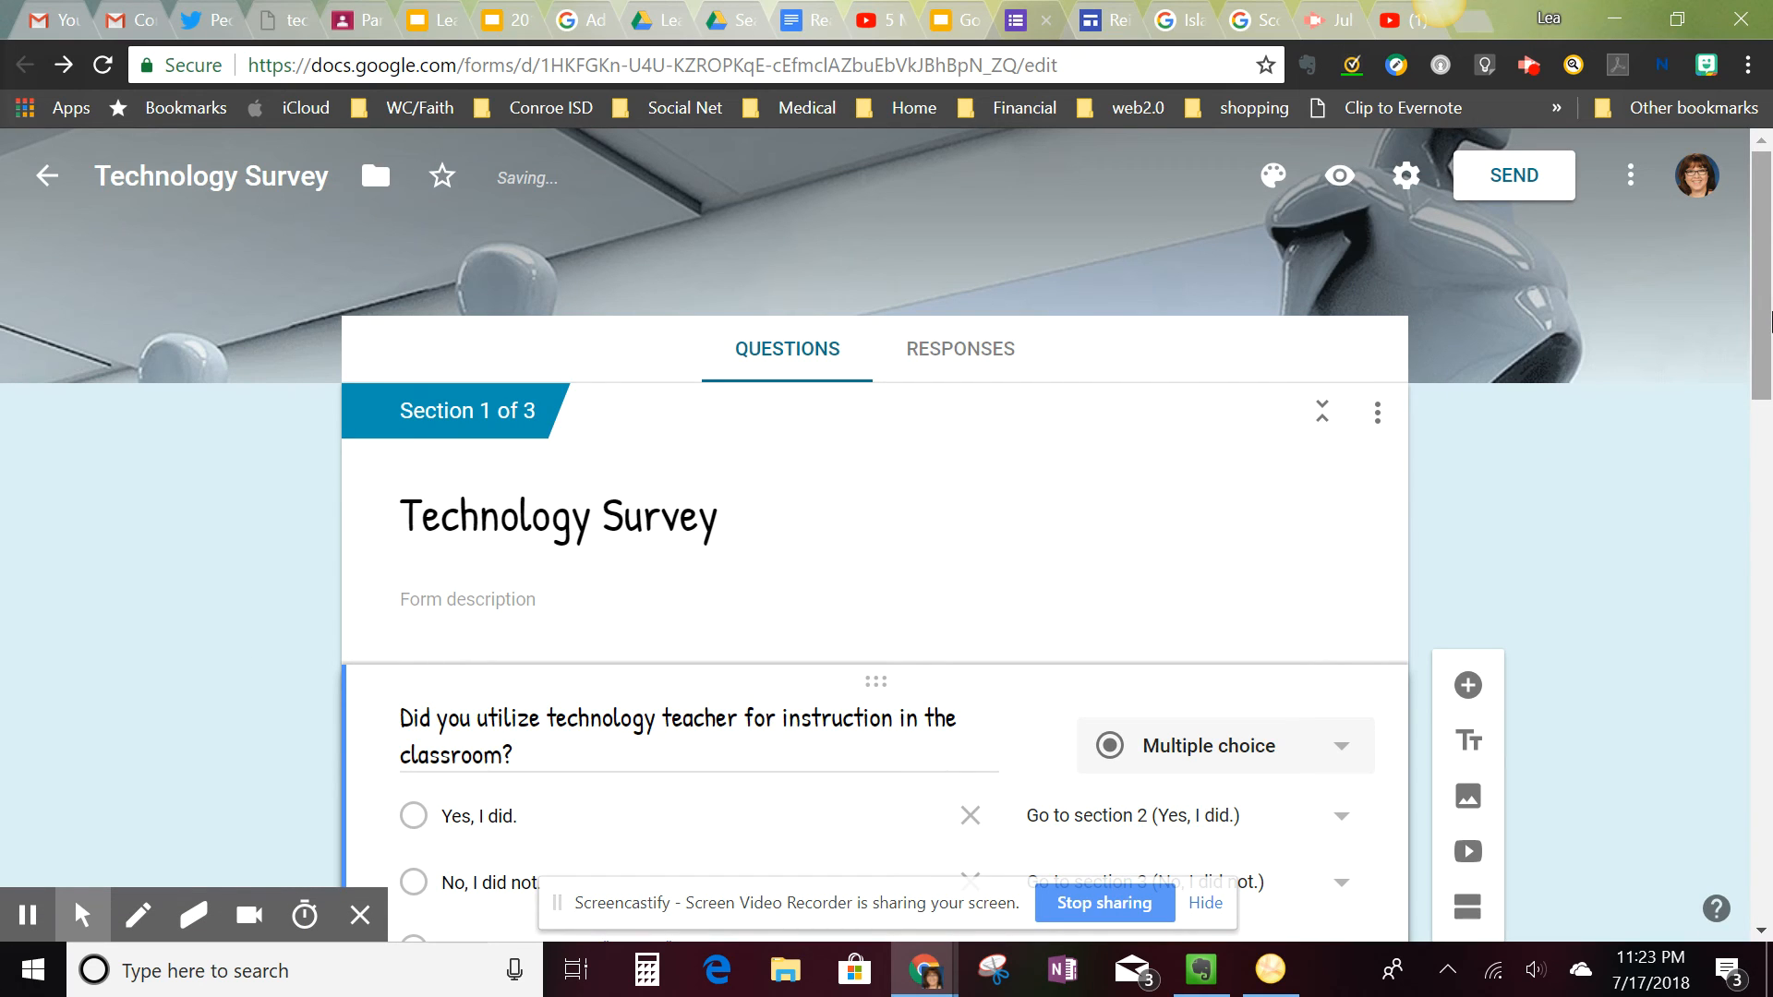